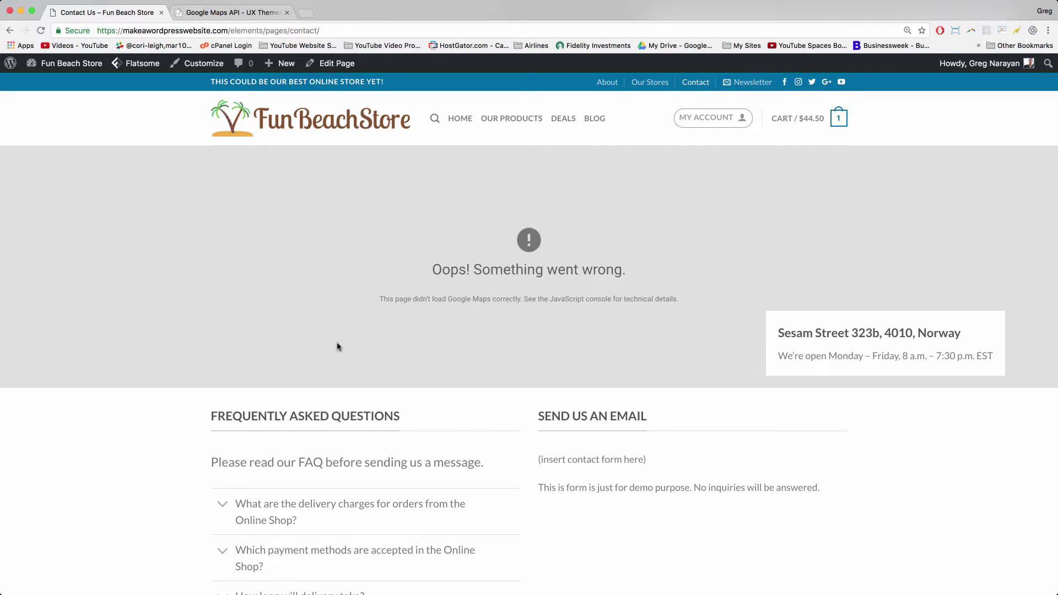
- Open the Contact Us page in UX Builder via the admin bar's Edit Page
{"action": "scroll", "coordinate": [337, 346], "scroll_direction": "down", "scroll_amount": 15}
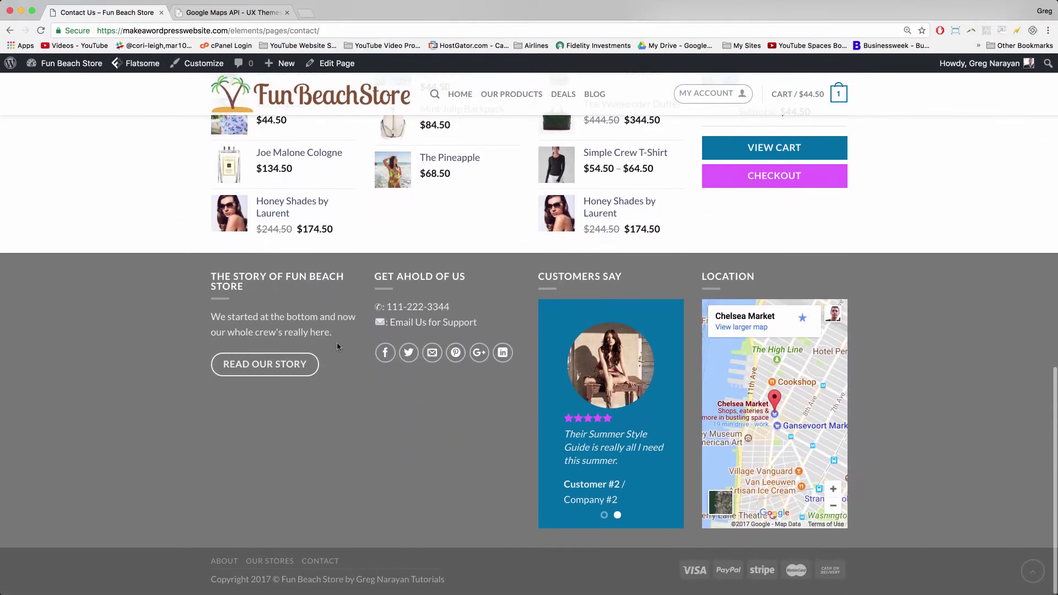
{"action": "scroll", "coordinate": [338, 346], "scroll_direction": "up", "scroll_amount": 15}
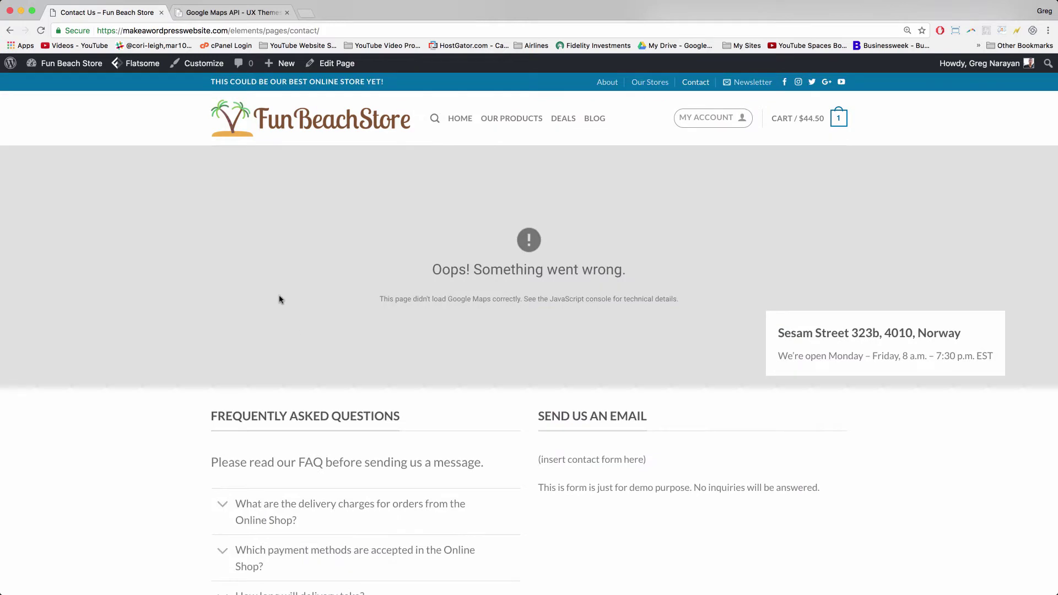
{"action": "left_click", "coordinate": [336, 66]}
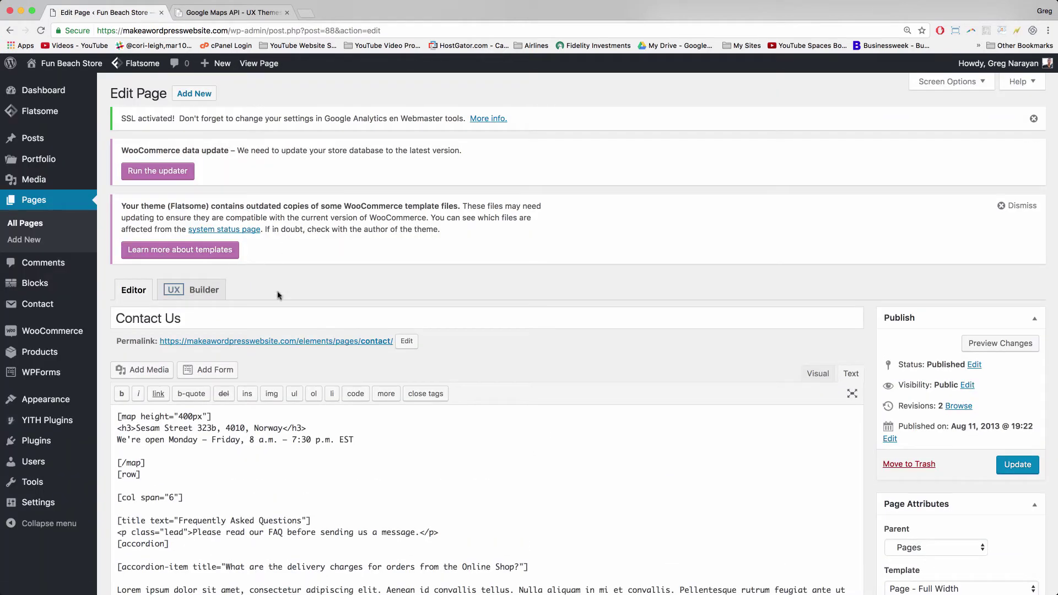
{"action": "scroll", "coordinate": [177, 270], "scroll_direction": "down", "scroll_amount": 5}
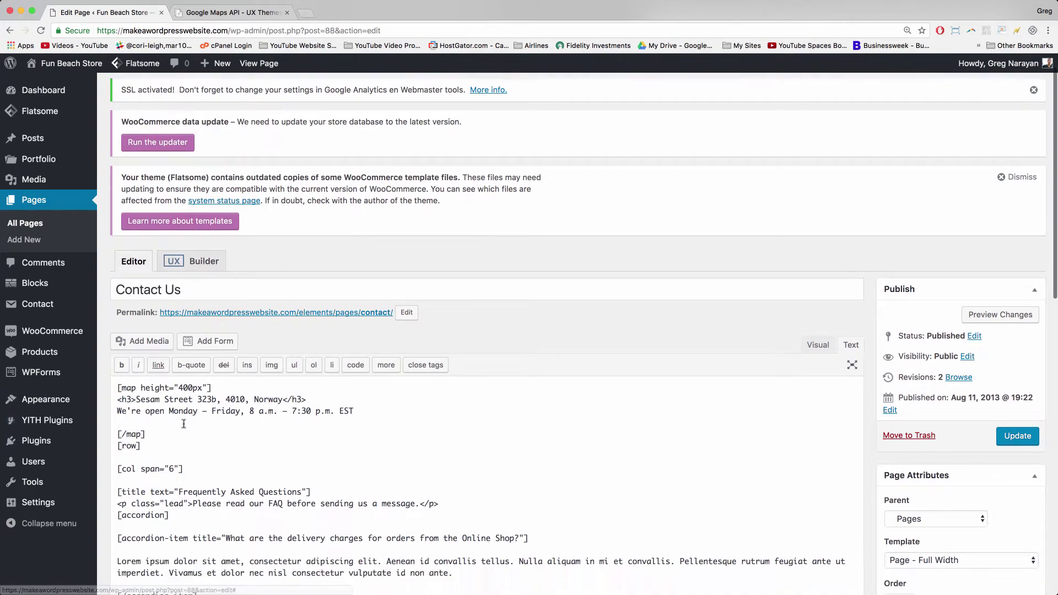
{"action": "scroll", "coordinate": [200, 347], "scroll_direction": "up", "scroll_amount": 5}
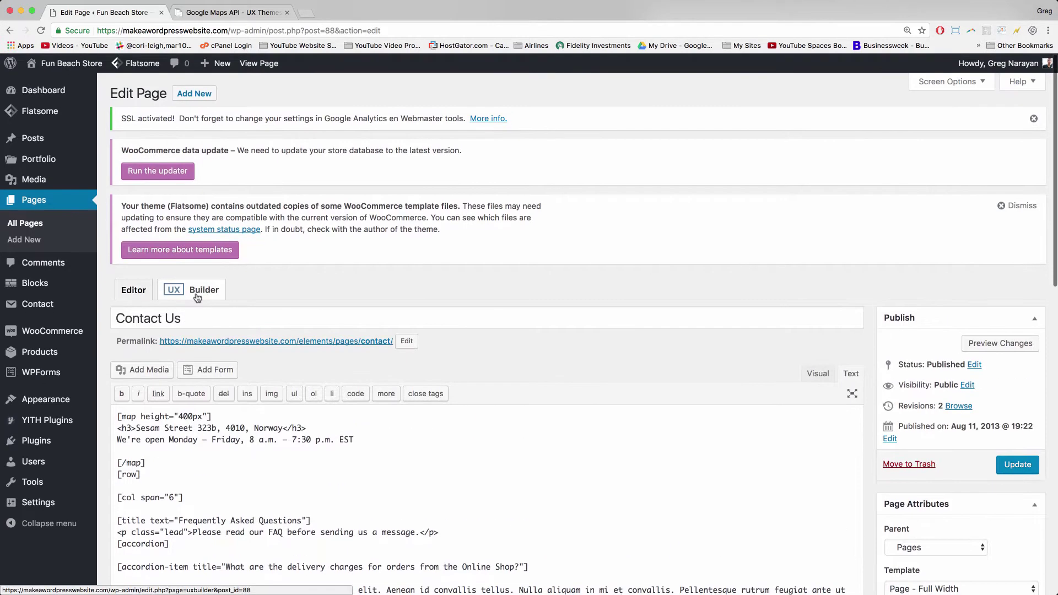
{"action": "left_click", "coordinate": [196, 298]}
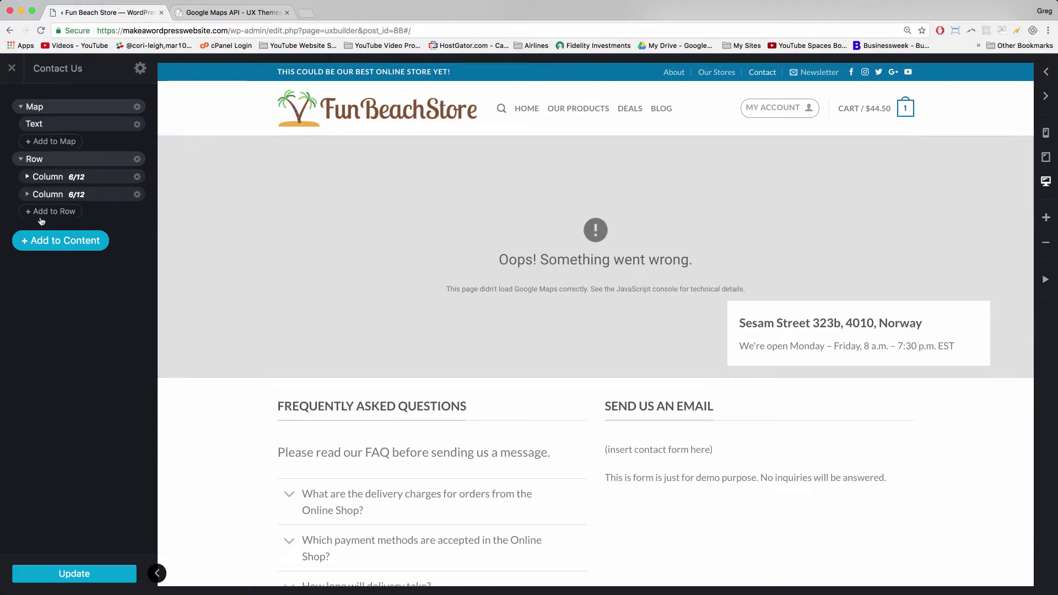
- Open makeawordpresswebsite.com in a new tab placed ahead of the Maps API tab
{"action": "left_click", "coordinate": [310, 16]}
{"action": "type", "text": "makeawordpresswebsite.com"}
{"action": "key", "text": "Return"}
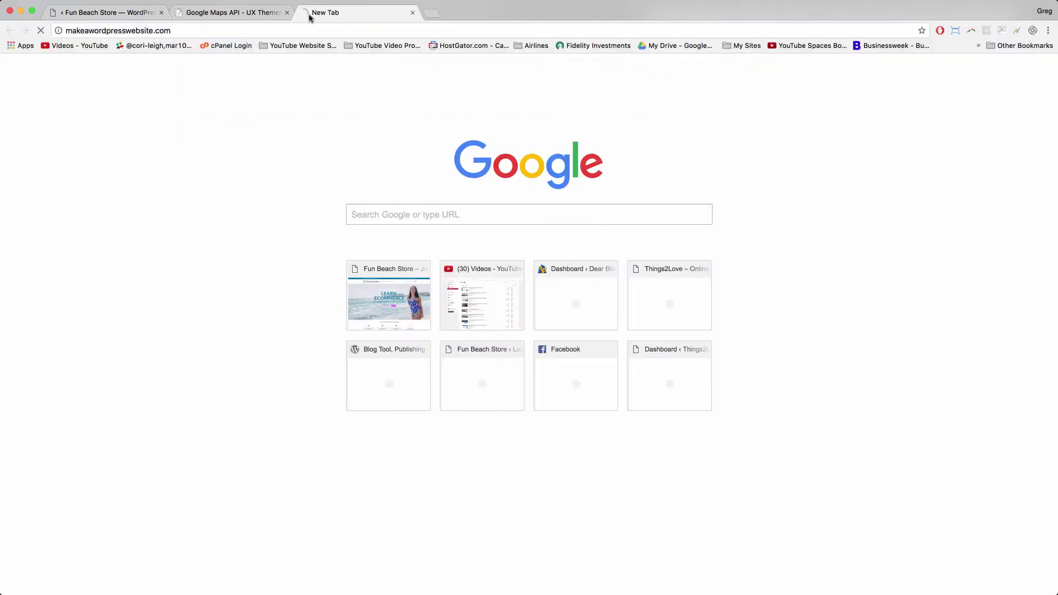
{"action": "left_click_drag", "start_coordinate": [331, 14], "coordinate": [219, 14]}
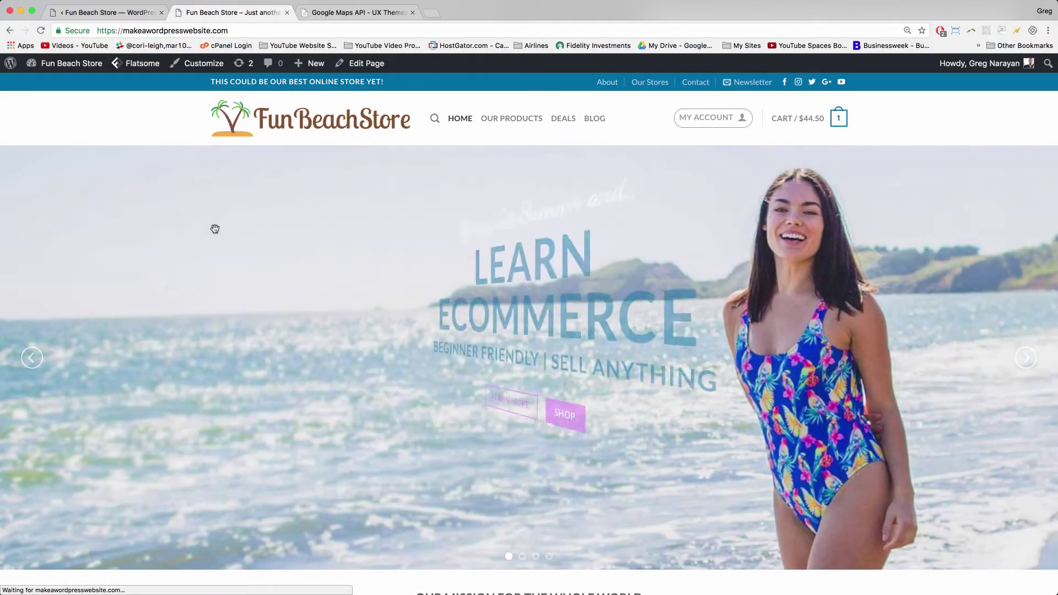
- Follow the Google Maps API link from Flatsome's Advanced > Google APIs settings
{"action": "mouse_move", "coordinate": [133, 67]}
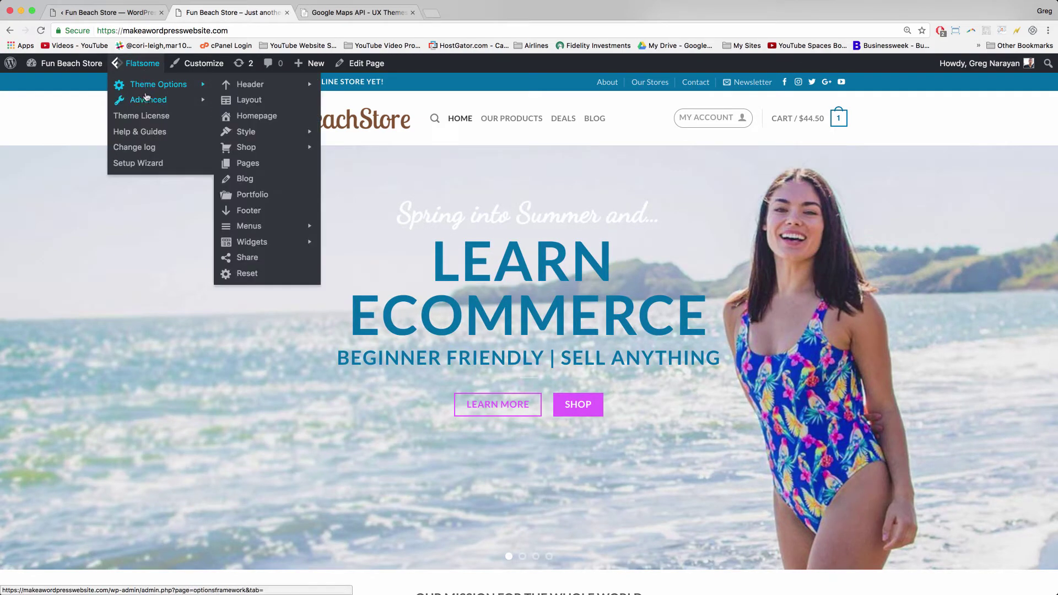
{"action": "mouse_move", "coordinate": [146, 102]}
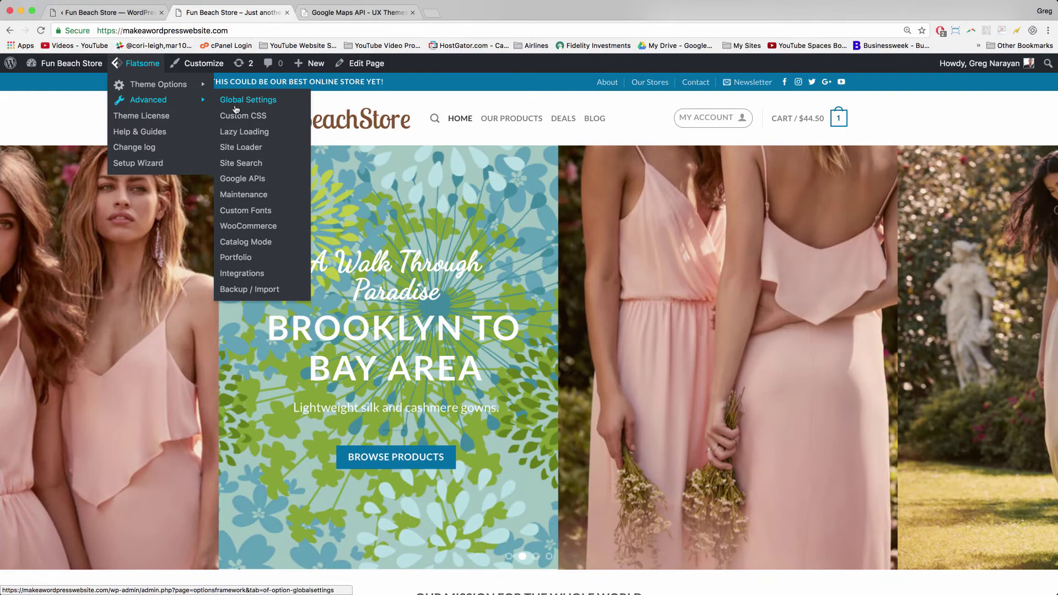
{"action": "left_click", "coordinate": [253, 182]}
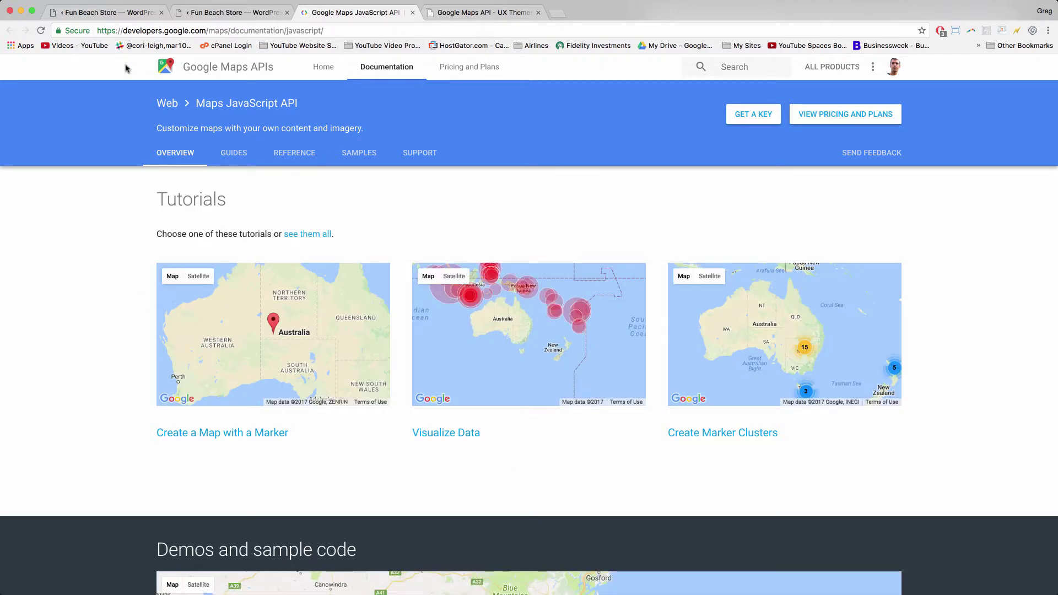
- Start getting a Maps JavaScript API key and choose to create a new project
{"action": "scroll", "coordinate": [128, 68], "scroll_direction": "down", "scroll_amount": 1}
{"action": "scroll", "coordinate": [128, 69], "scroll_direction": "up", "scroll_amount": 1}
{"action": "left_click", "coordinate": [751, 116]}
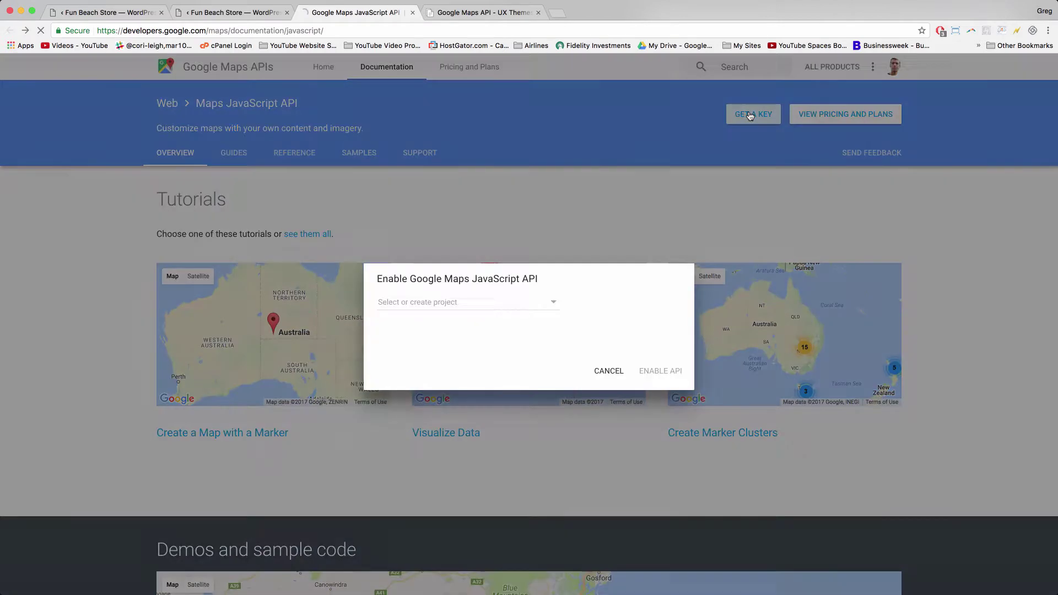
{"action": "left_click", "coordinate": [556, 310]}
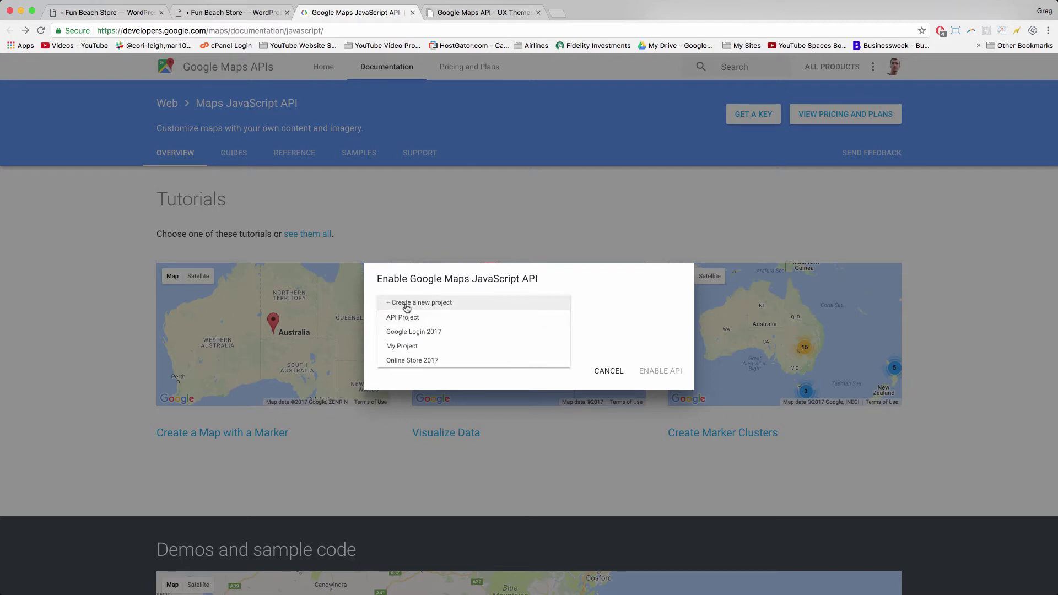
{"action": "left_click", "coordinate": [409, 304]}
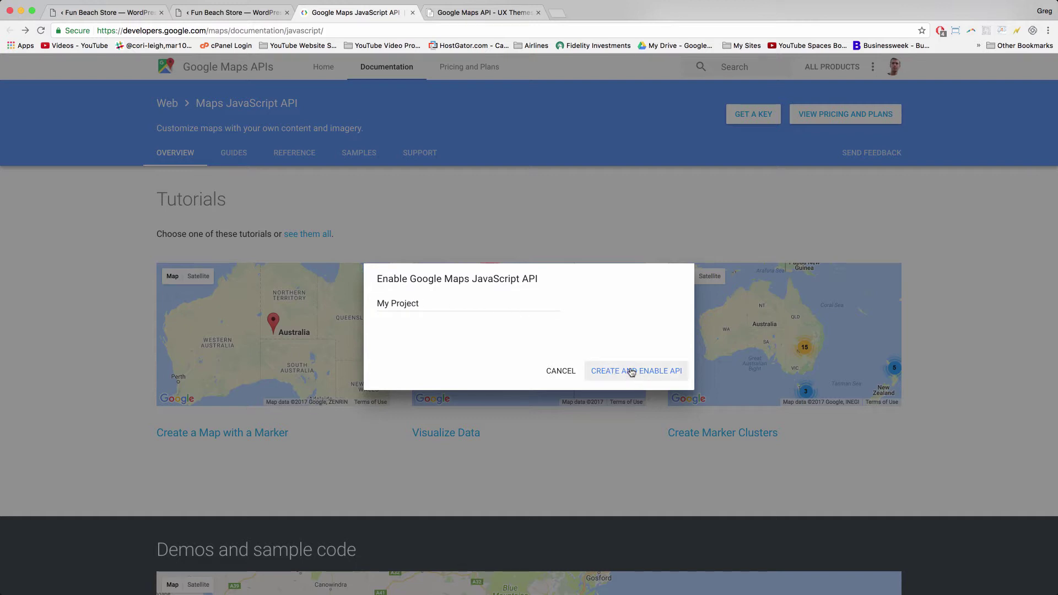
- Name the project 'Online Store eCommerce Website', create it with the API enabled, and copy the key
{"action": "left_click", "coordinate": [396, 305]}
{"action": "left_click_drag", "start_coordinate": [421, 304], "coordinate": [380, 305]}
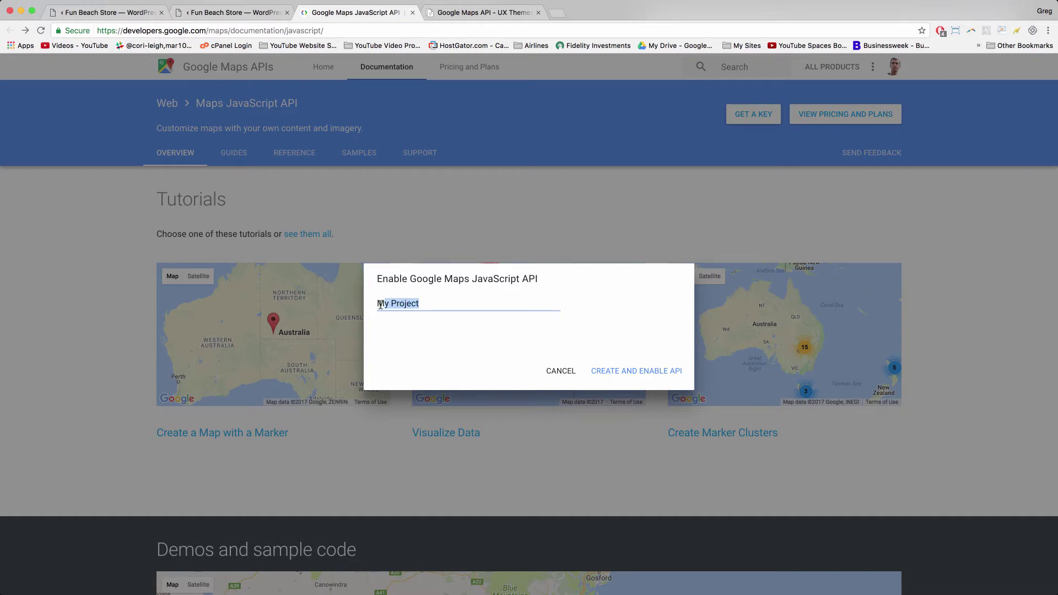
{"action": "type", "text": "0"}
{"action": "type", "text": "nline Store eCommerce Website"}
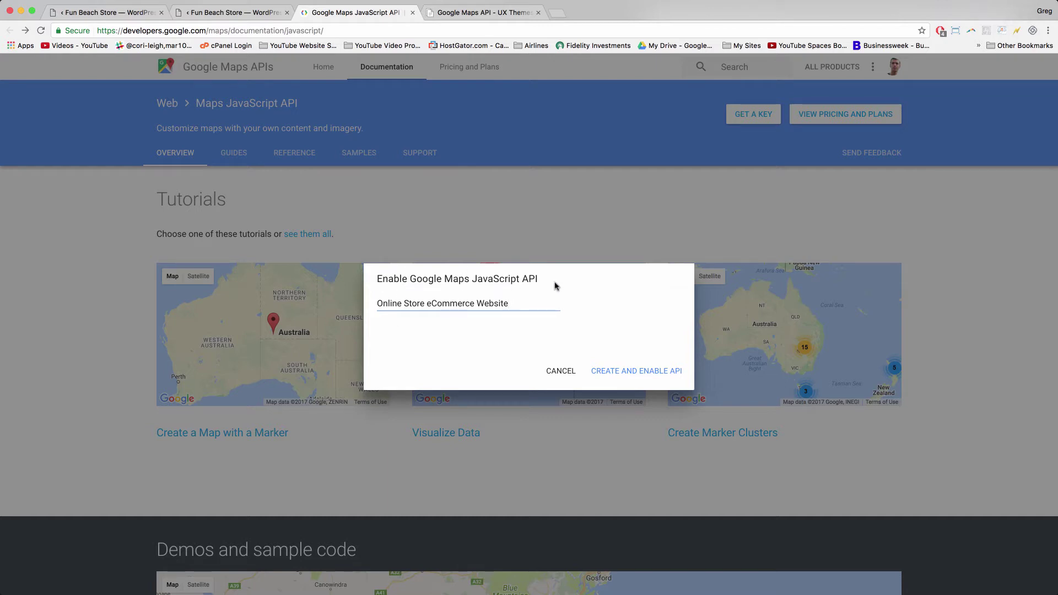
{"action": "left_click", "coordinate": [638, 372]}
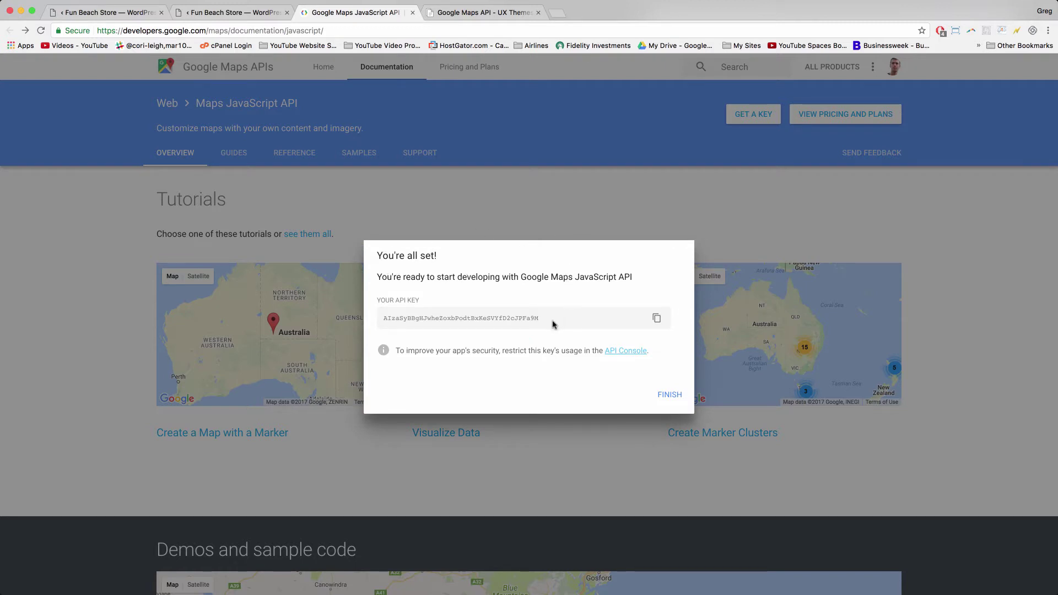
{"action": "left_click", "coordinate": [656, 319]}
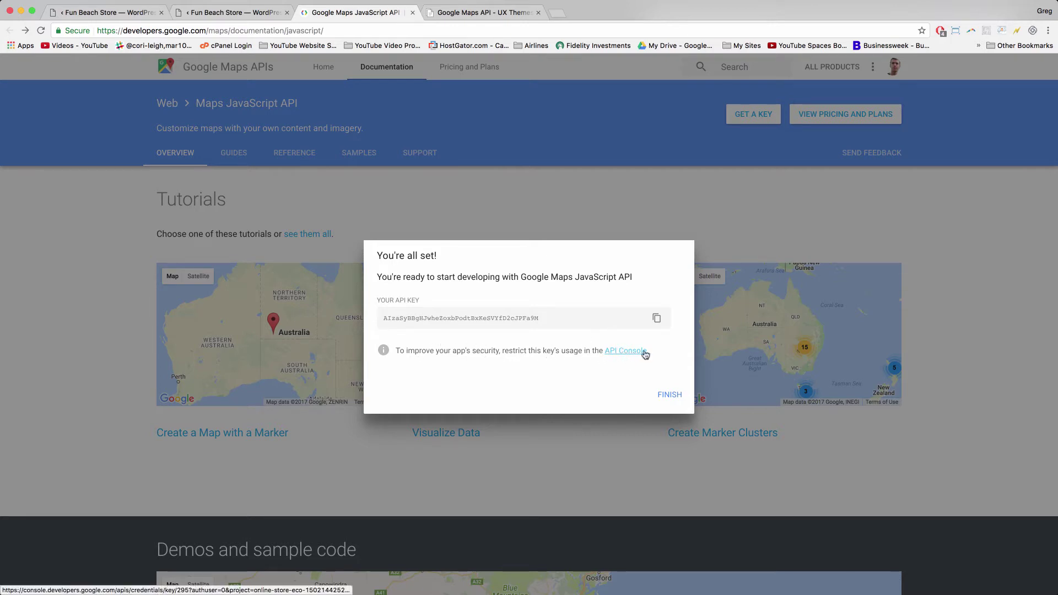
- Paste the Maps API key into Flatsome's Google APIs setting, save, then go to the Fun Beach Store homepage
{"action": "left_click", "coordinate": [665, 396]}
{"action": "left_click", "coordinate": [219, 15]}
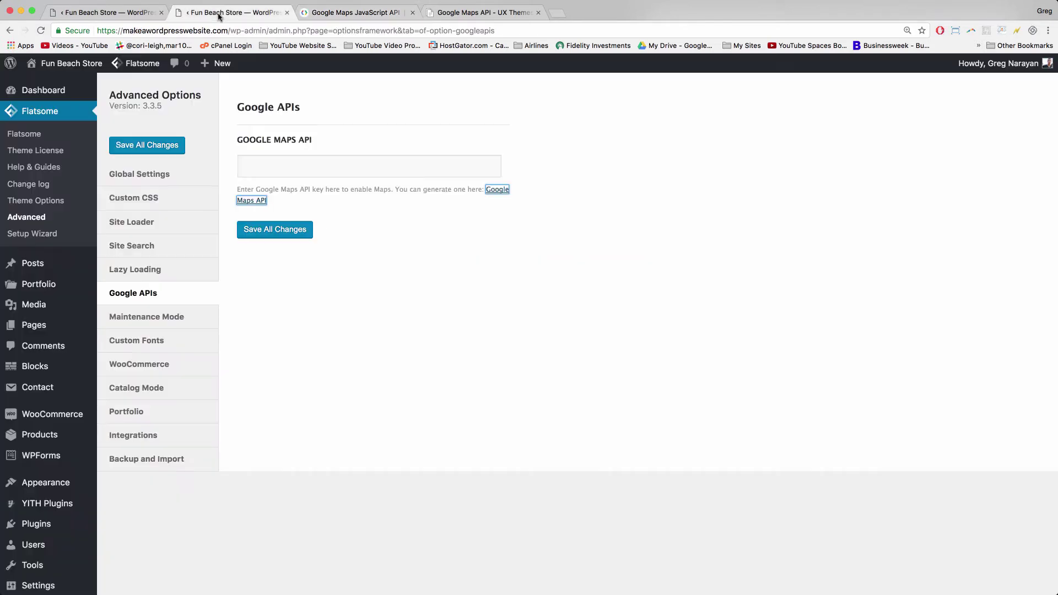
{"action": "left_click", "coordinate": [258, 168]}
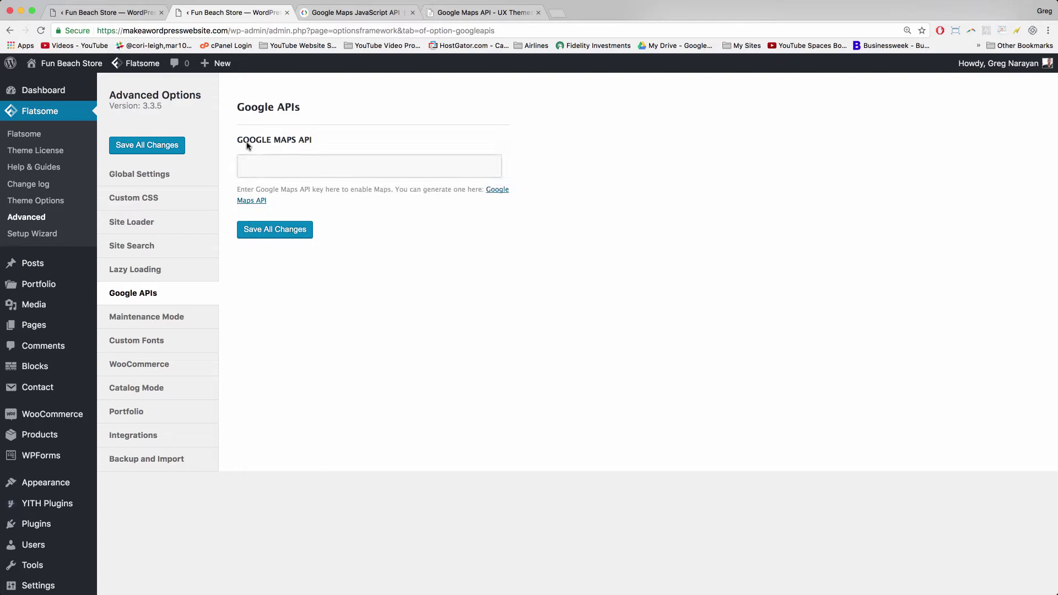
{"action": "right_click", "coordinate": [254, 159]}
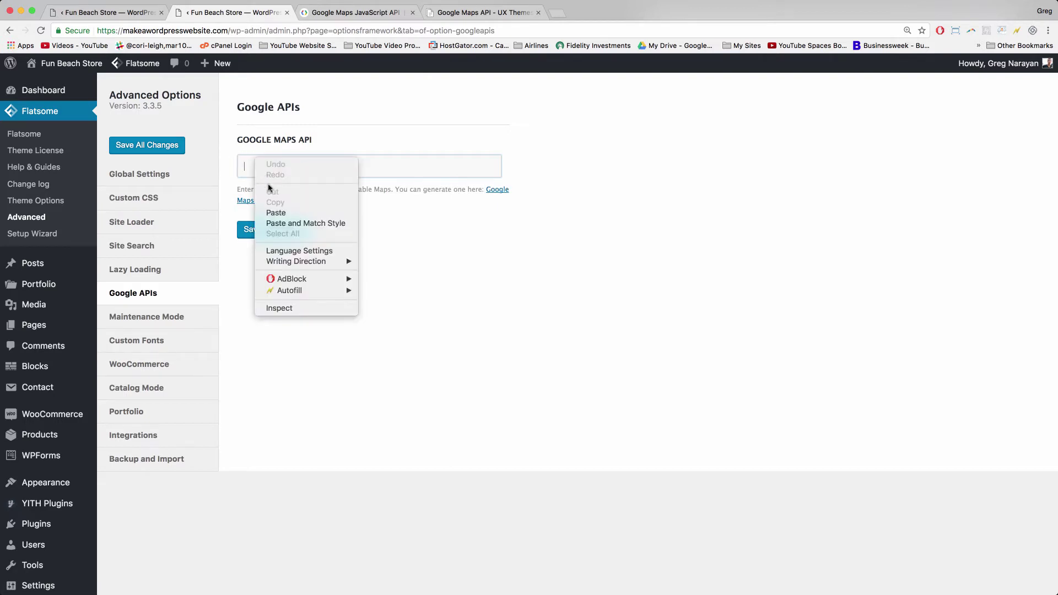
{"action": "left_click", "coordinate": [274, 212]}
{"action": "left_click", "coordinate": [268, 235]}
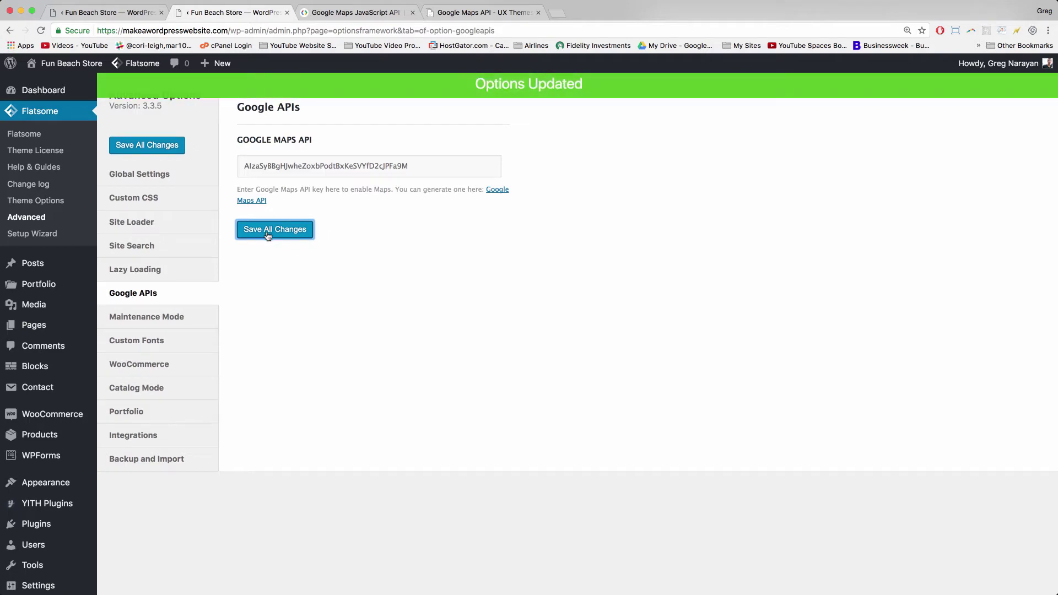
{"action": "left_click", "coordinate": [78, 65]}
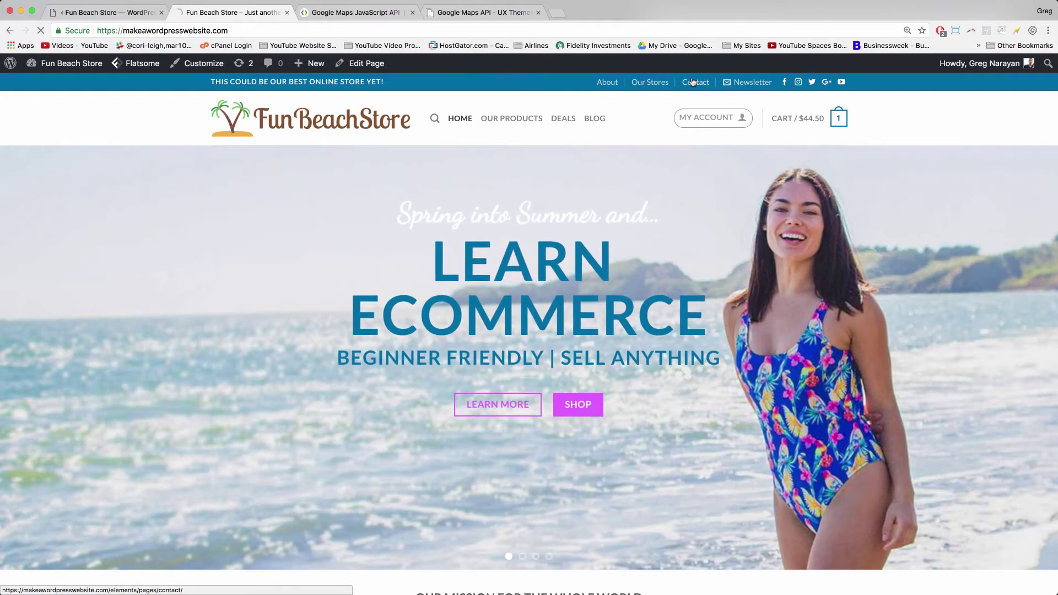
- Reload the Contact Us page and scroll through it; the map still shows the Google Maps error
{"action": "left_click", "coordinate": [694, 82]}
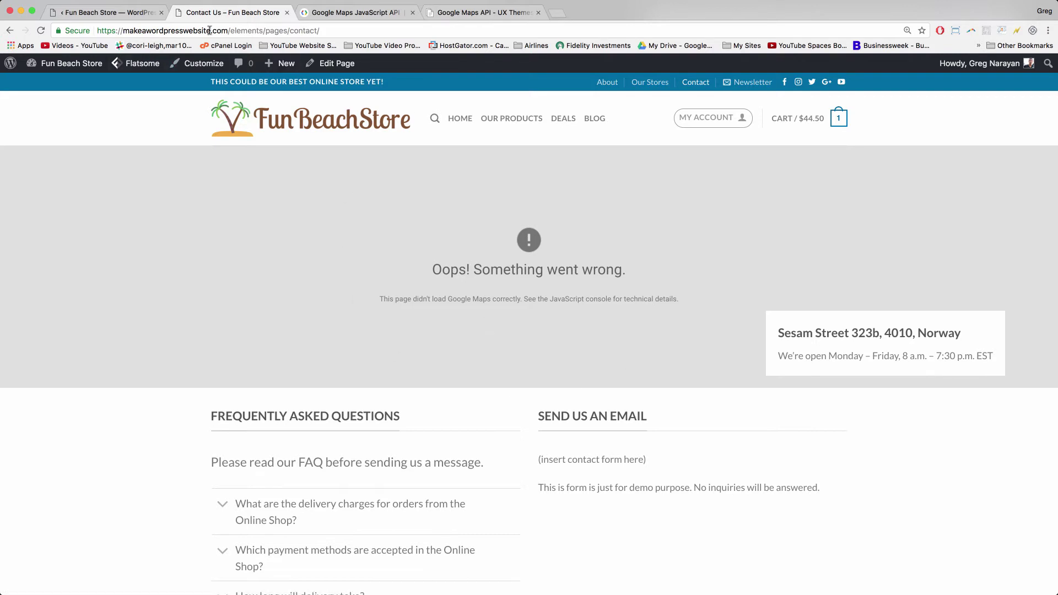
{"action": "left_click", "coordinate": [182, 30]}
{"action": "key", "text": "Return"}
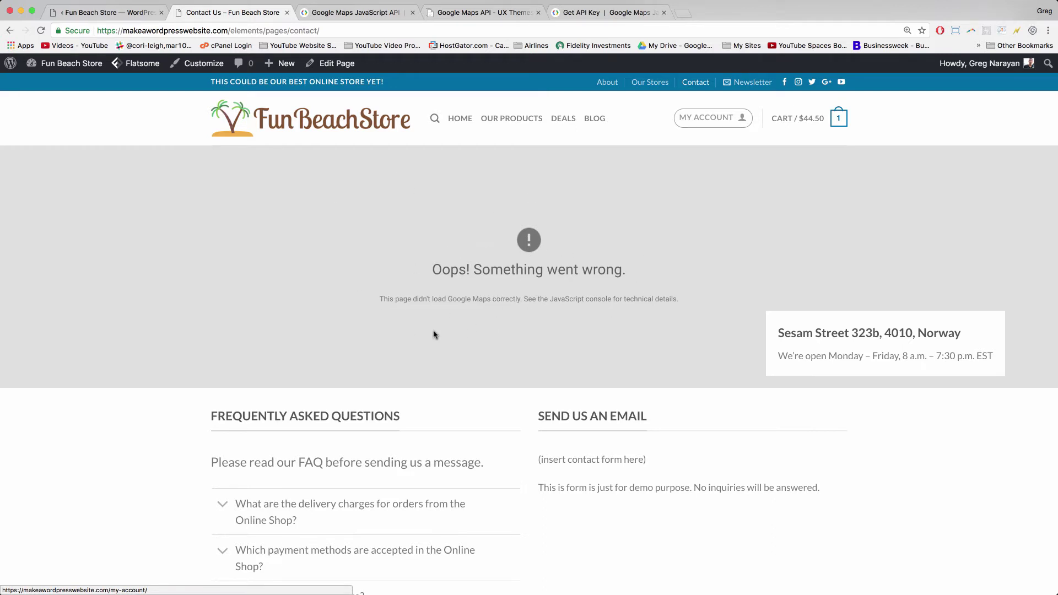
{"action": "scroll", "coordinate": [431, 131], "scroll_direction": "down", "scroll_amount": 2}
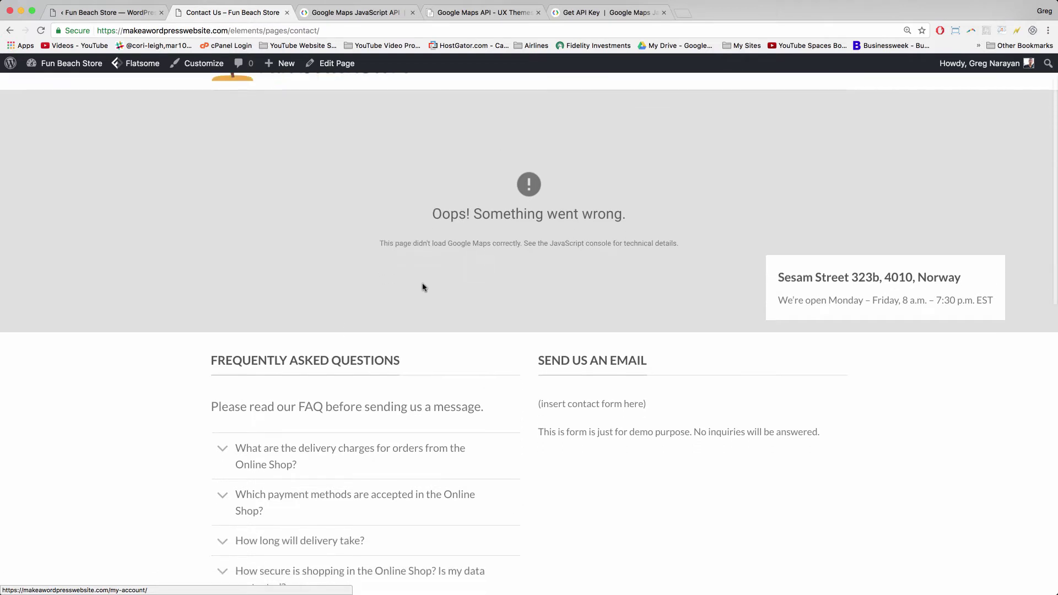
{"action": "scroll", "coordinate": [508, 177], "scroll_direction": "down", "scroll_amount": 5}
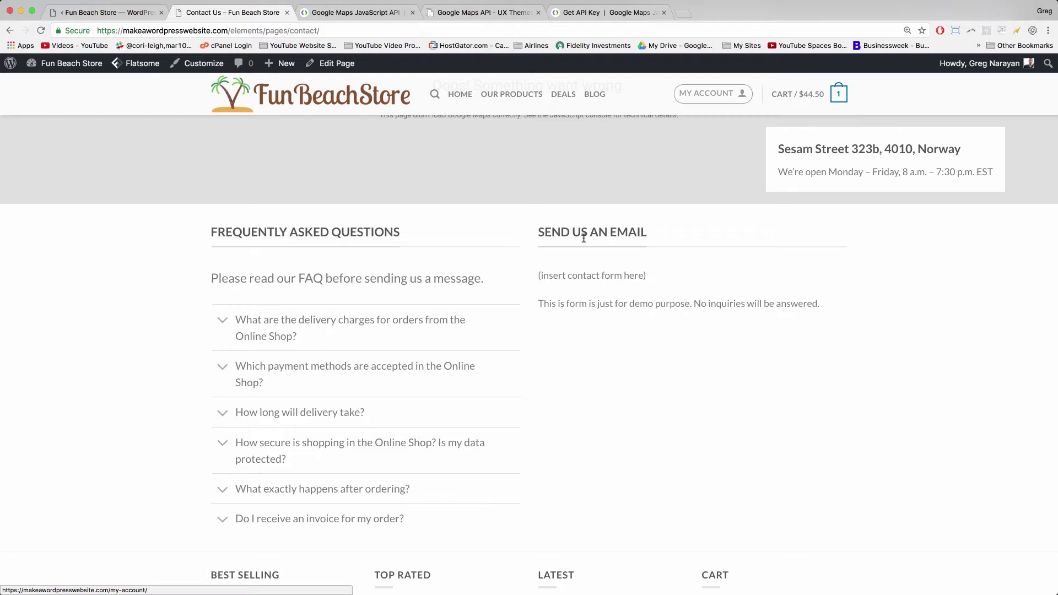
{"action": "scroll", "coordinate": [553, 413], "scroll_direction": "down", "scroll_amount": 5}
{"action": "scroll", "coordinate": [554, 413], "scroll_direction": "up", "scroll_amount": 6}
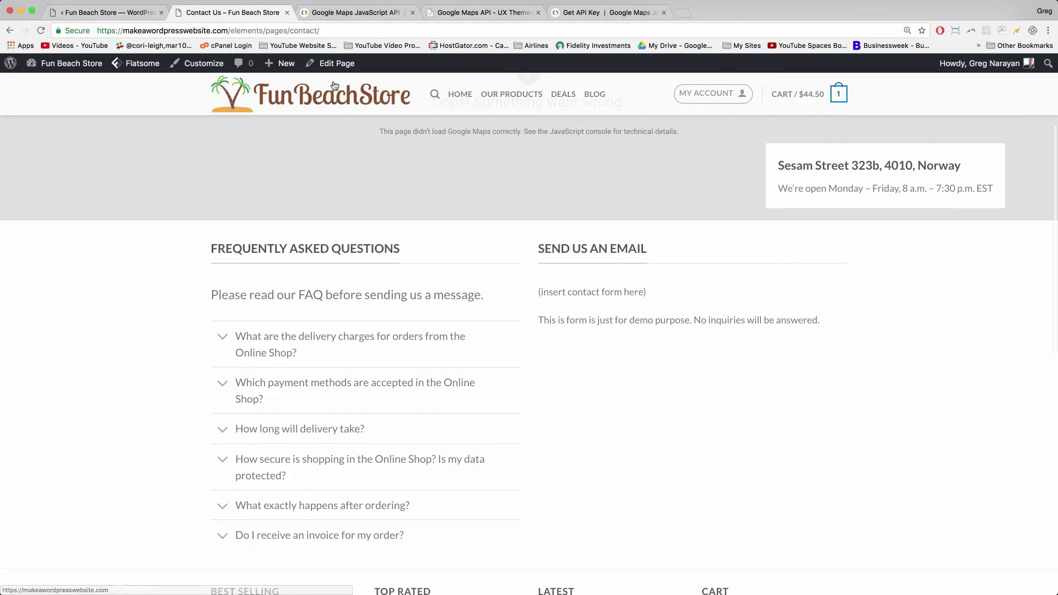
{"action": "mouse_move", "coordinate": [342, 69]}
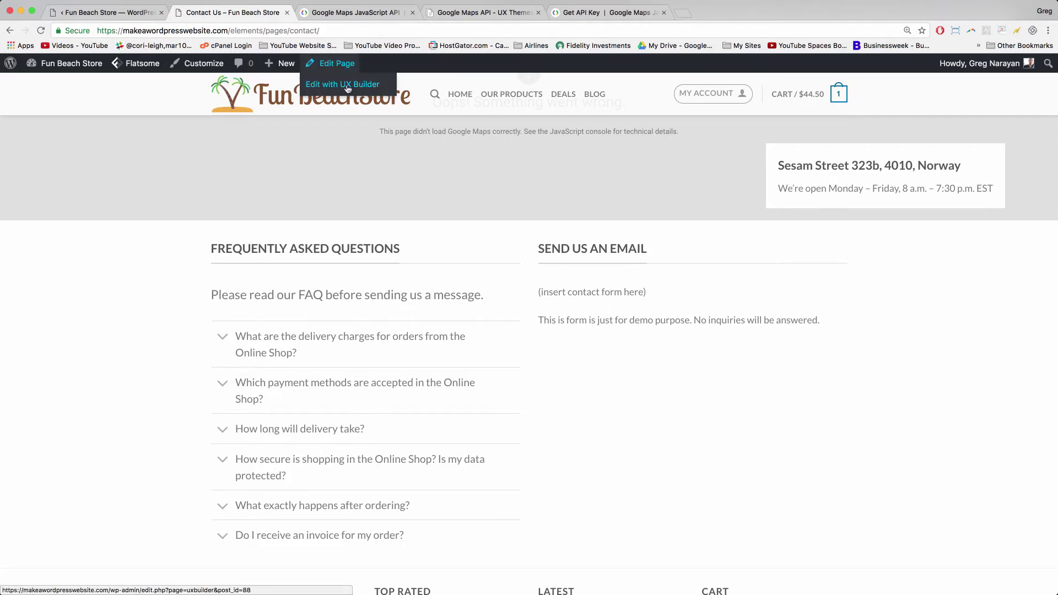
- In UX Builder, change the right column heading from 'SEND US AN EMAIL' to 'SEND US A NOTE'
{"action": "left_click", "coordinate": [347, 88]}
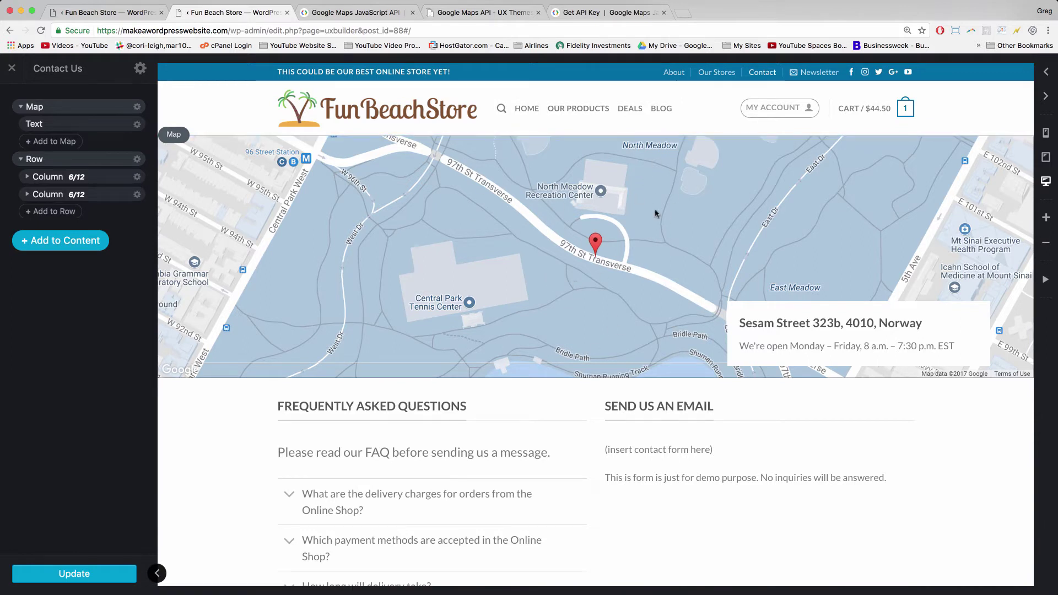
{"action": "scroll", "coordinate": [639, 358], "scroll_direction": "down", "scroll_amount": 5}
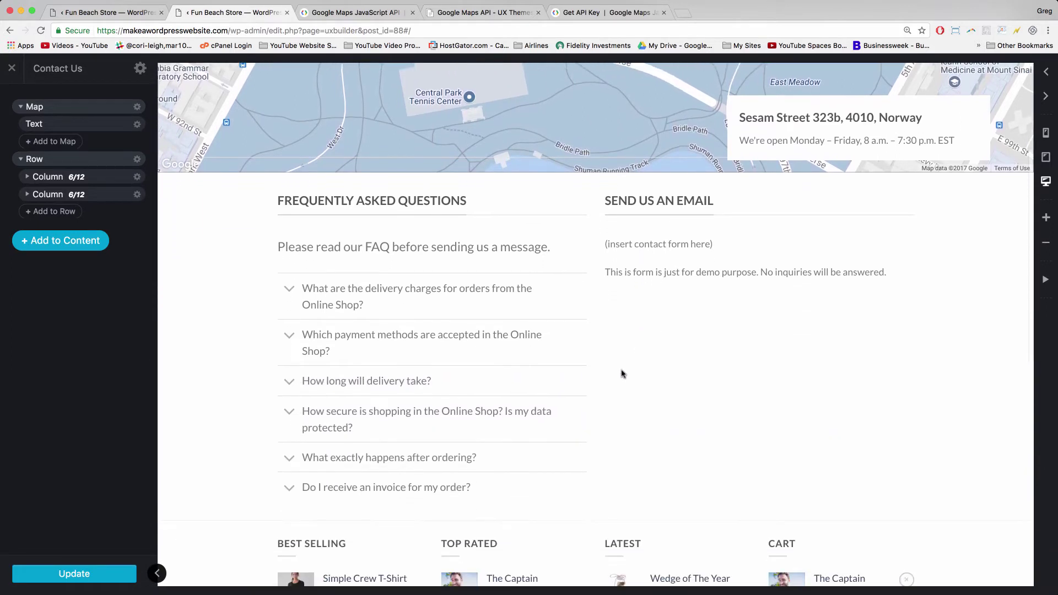
{"action": "left_click", "coordinate": [661, 203]}
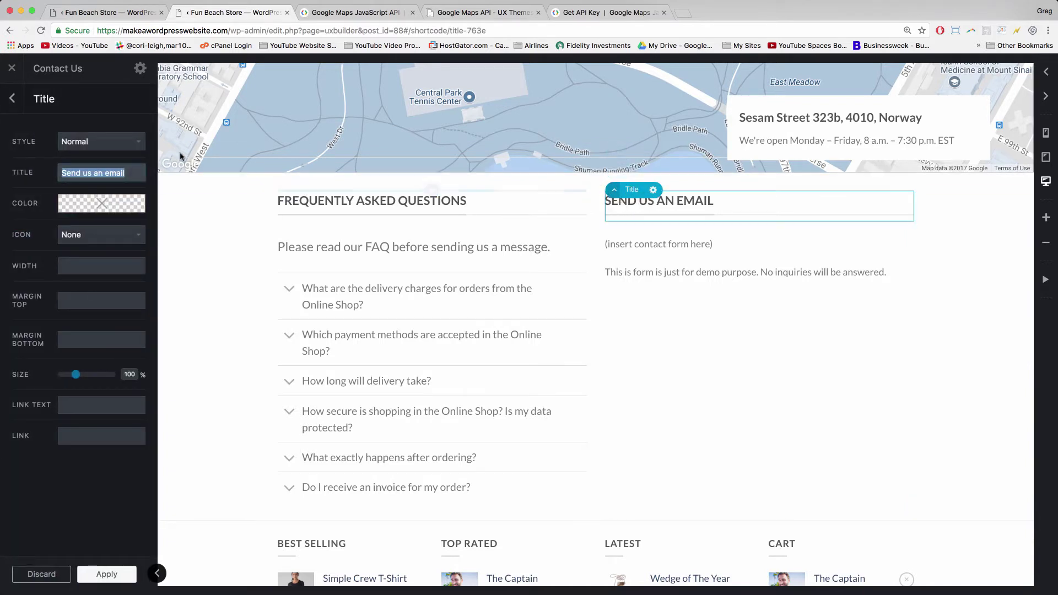
{"action": "double_click", "coordinate": [106, 173]}
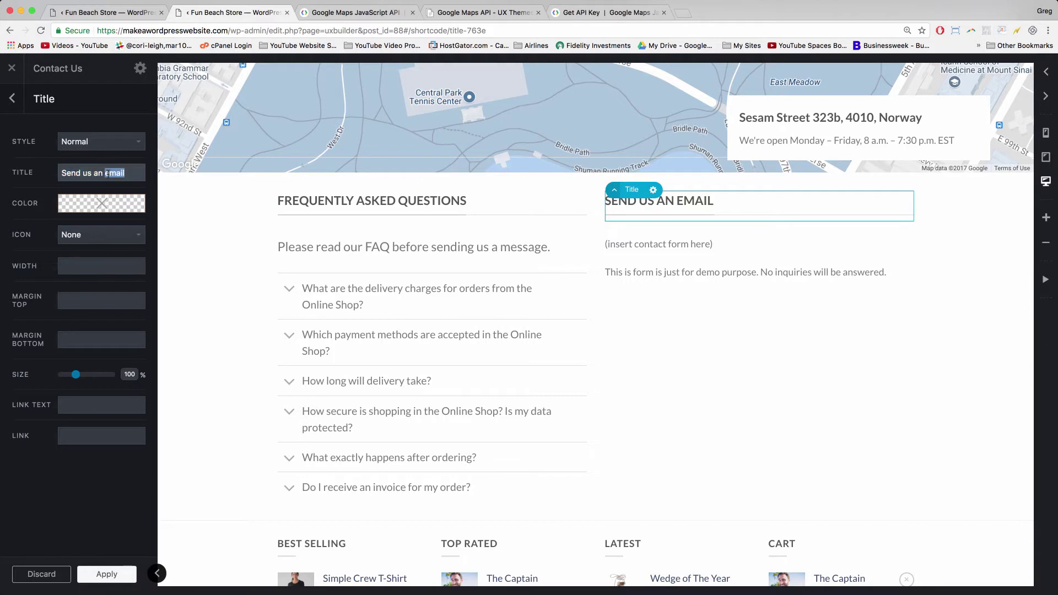
{"action": "type", "text": "note"}
{"action": "left_click", "coordinate": [100, 174]}
{"action": "key", "text": "BackSpace"}
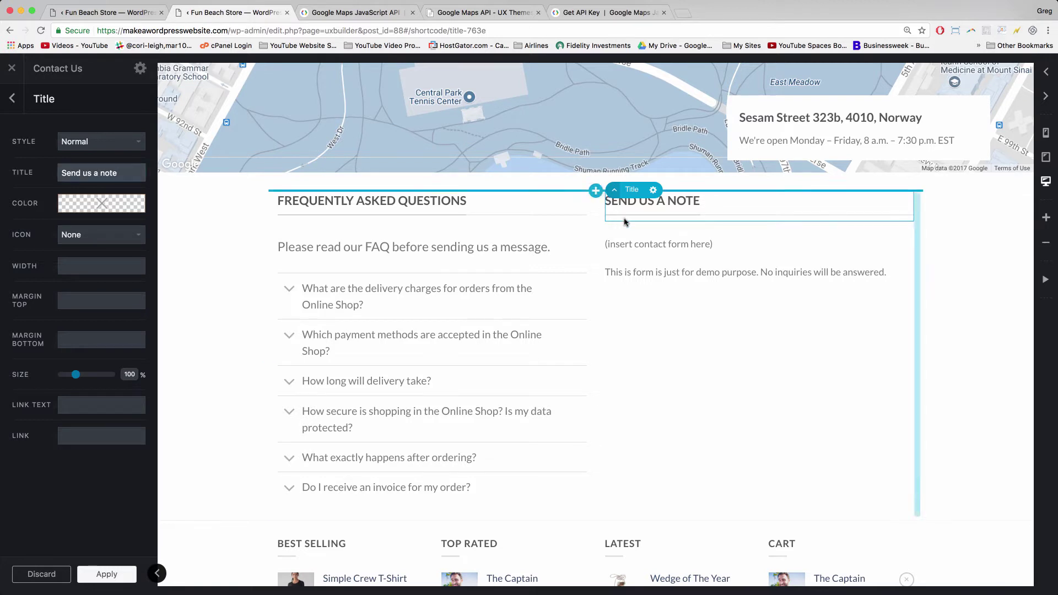
{"action": "left_click", "coordinate": [652, 255]}
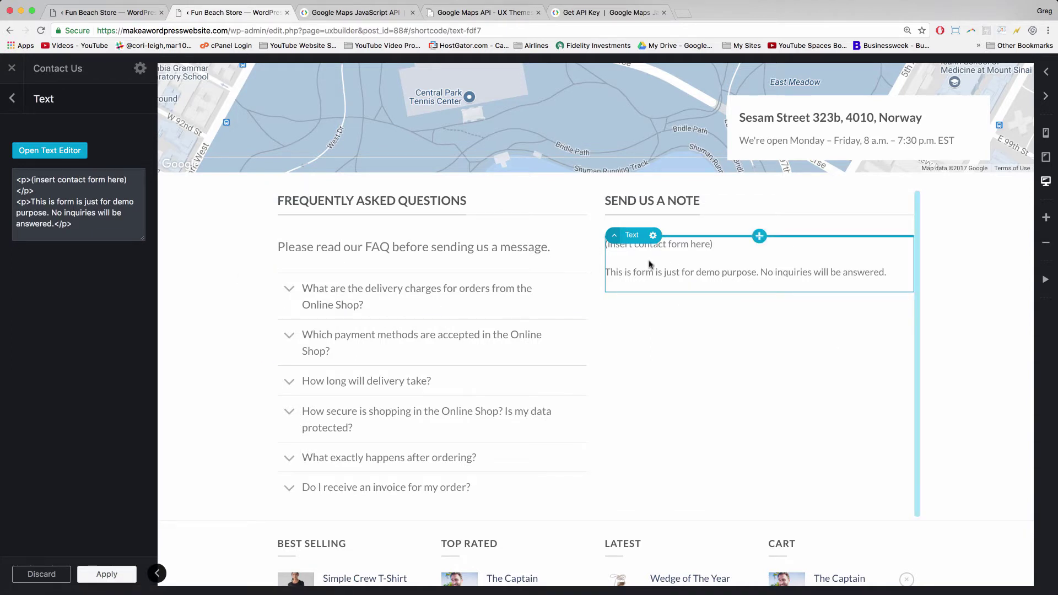
- Delete the placeholder Text element under the 'Send us a note' heading
{"action": "left_click", "coordinate": [653, 236]}
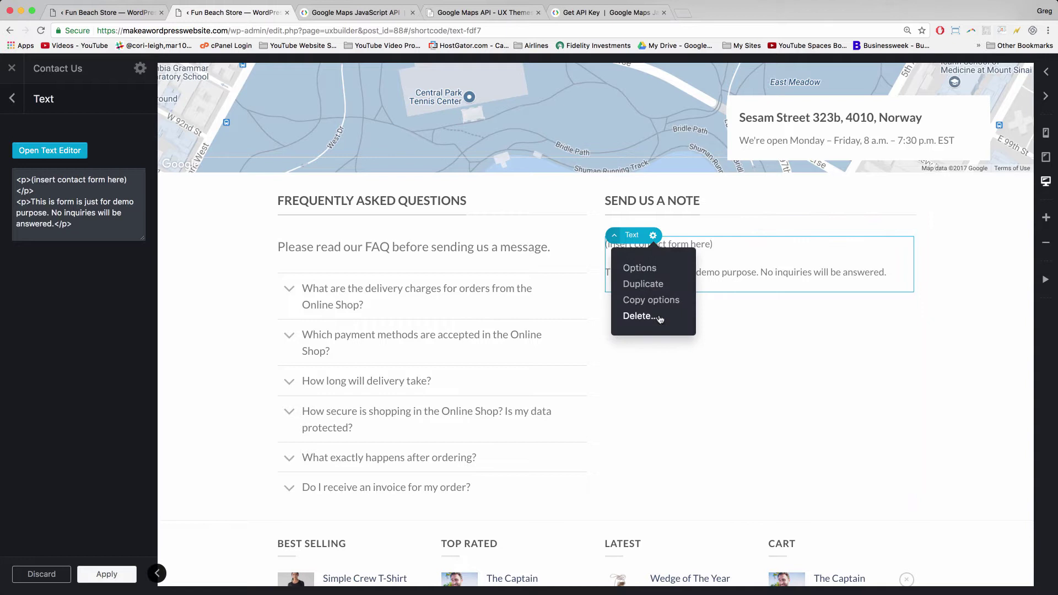
{"action": "left_click", "coordinate": [640, 316]}
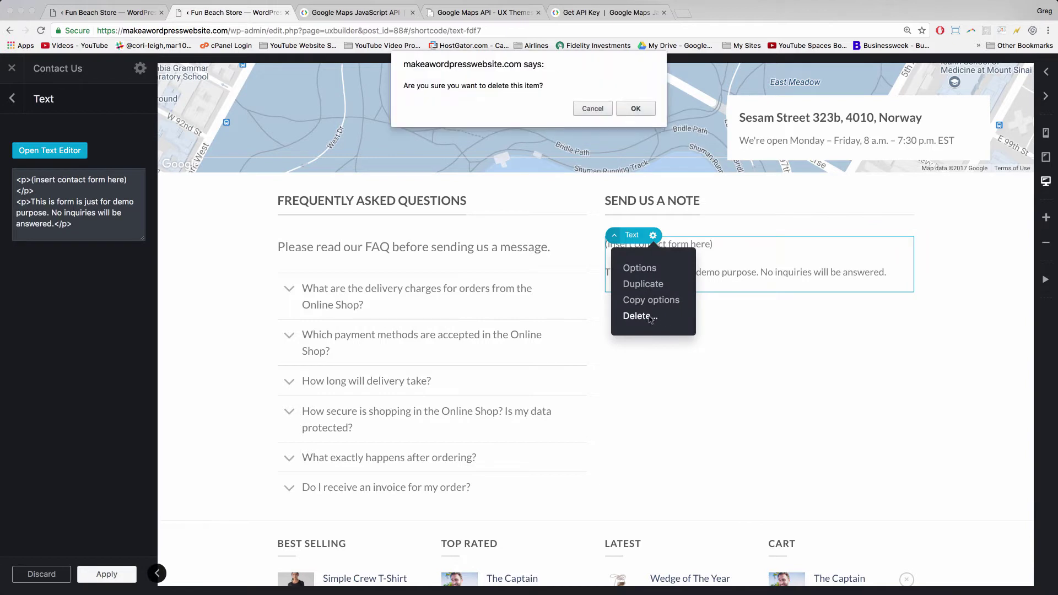
{"action": "left_click", "coordinate": [635, 108]}
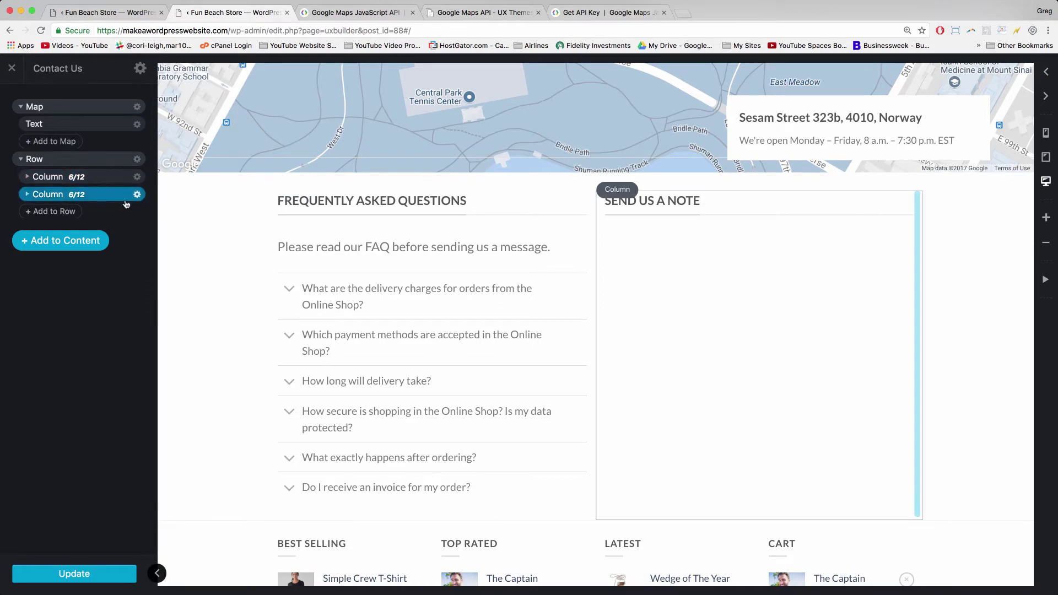
- Add a Form (CF7) element below the heading using the 'Contact form' form, and apply
{"action": "left_click", "coordinate": [28, 196]}
{"action": "left_click", "coordinate": [47, 214]}
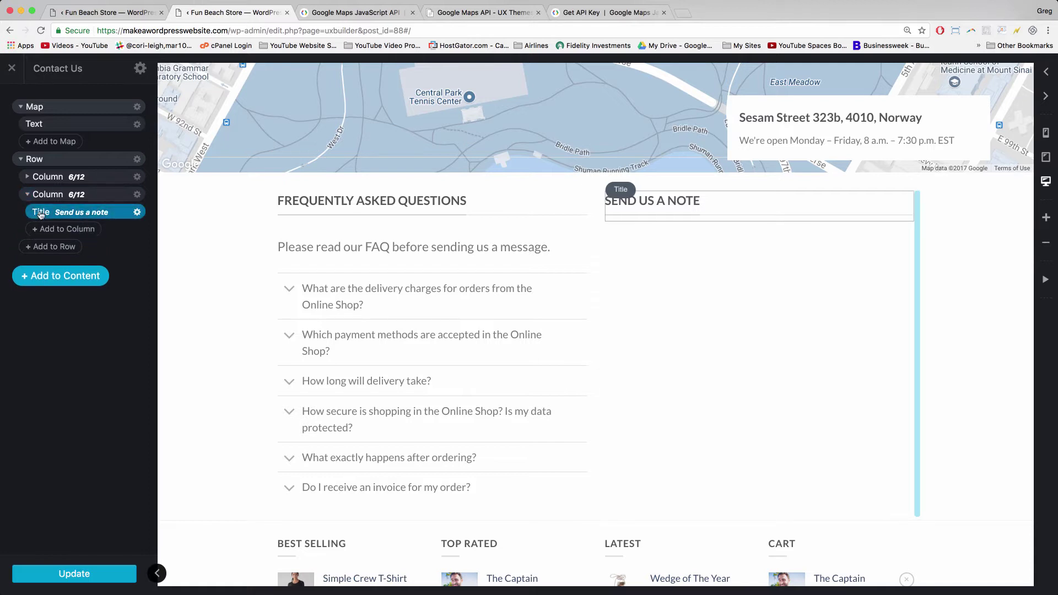
{"action": "left_click", "coordinate": [75, 230]}
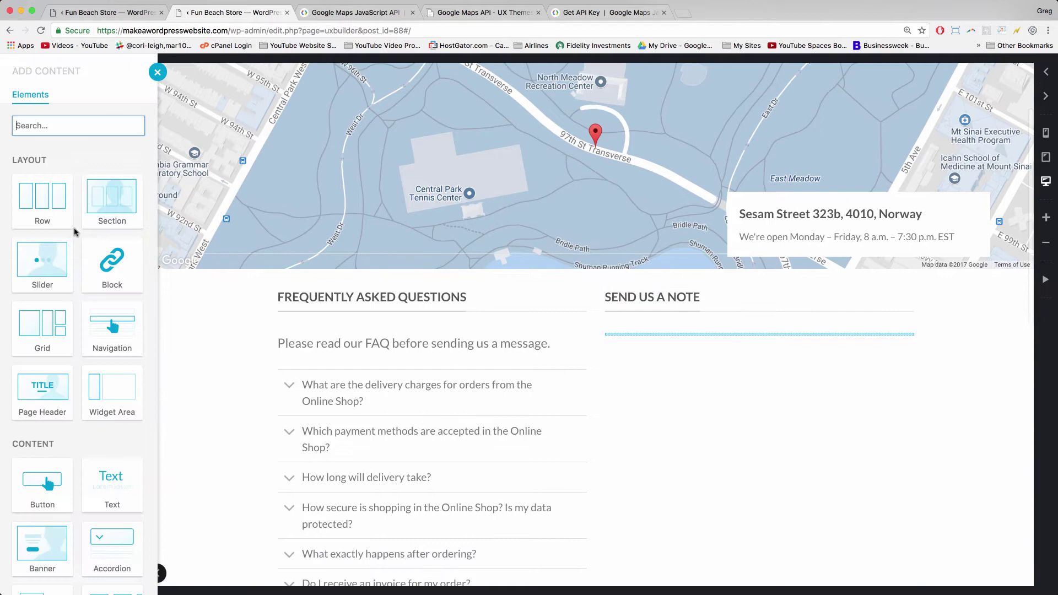
{"action": "type", "text": "cont"}
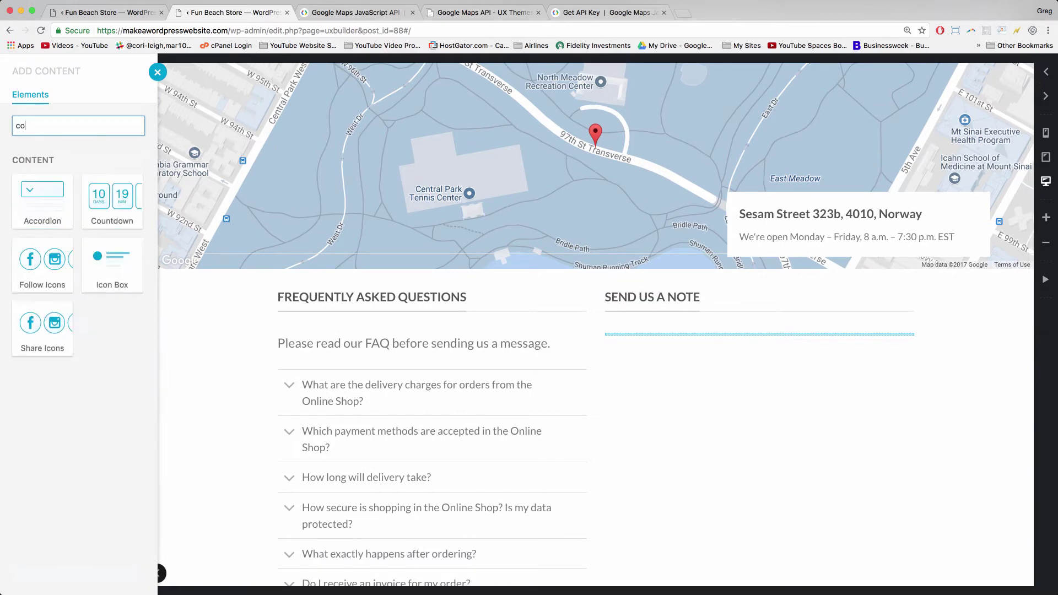
{"action": "key", "text": "BackSpace"}
{"action": "key", "text": "BackSpace"}
{"action": "key", "text": "BackSpace"}
{"action": "key", "text": "BackSpace"}
{"action": "type", "text": "form"}
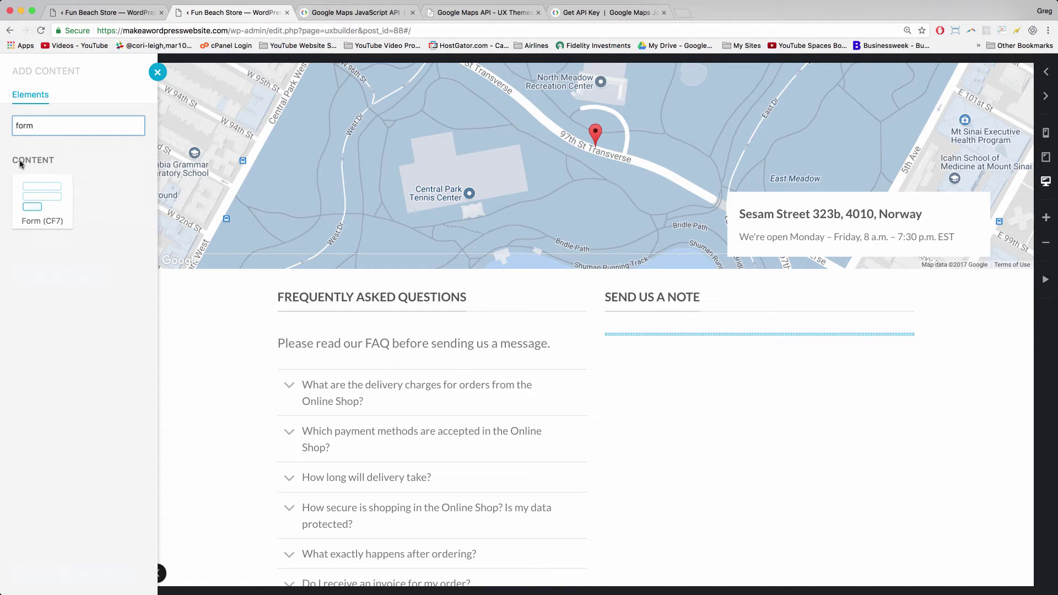
{"action": "left_click", "coordinate": [37, 210]}
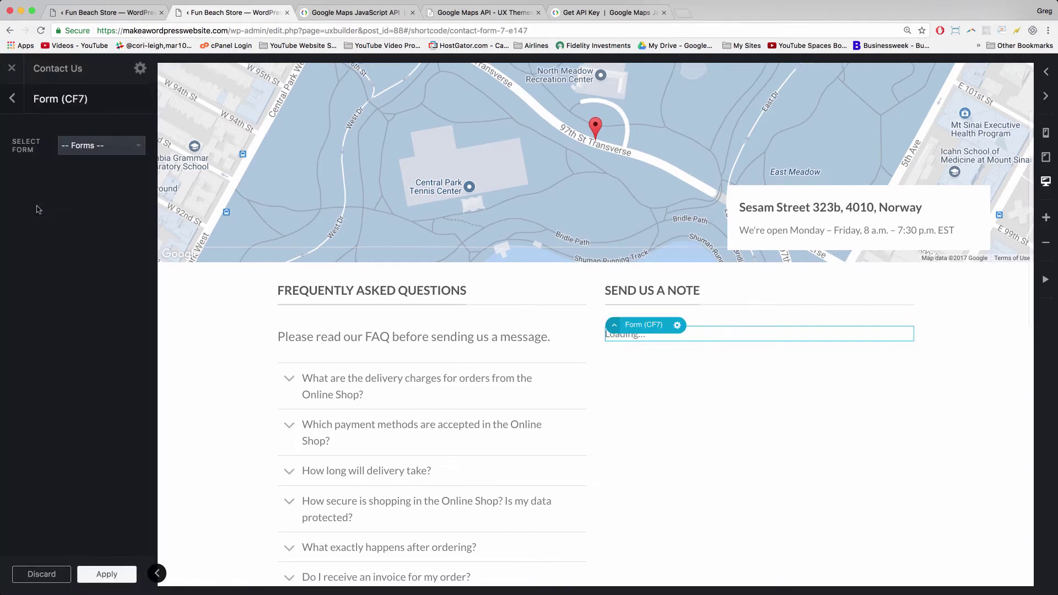
{"action": "left_click", "coordinate": [135, 150]}
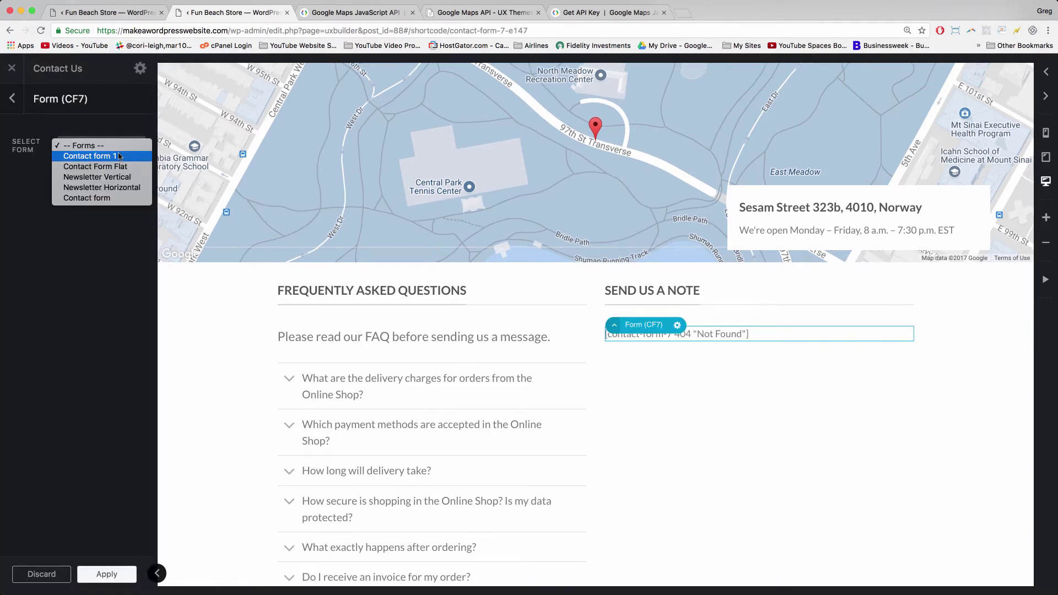
{"action": "left_click", "coordinate": [93, 199]}
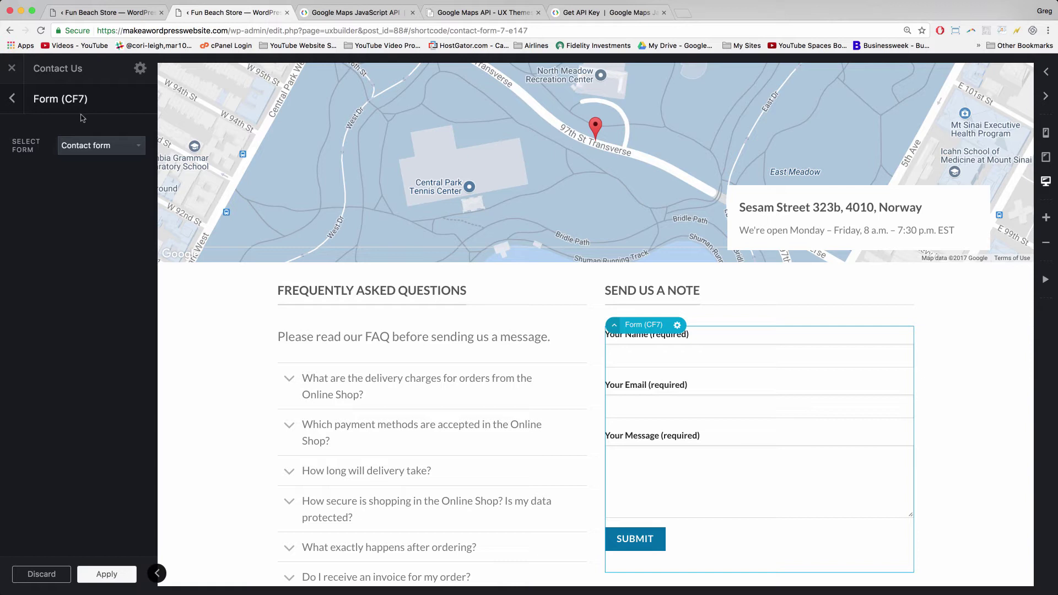
{"action": "left_click", "coordinate": [103, 575]}
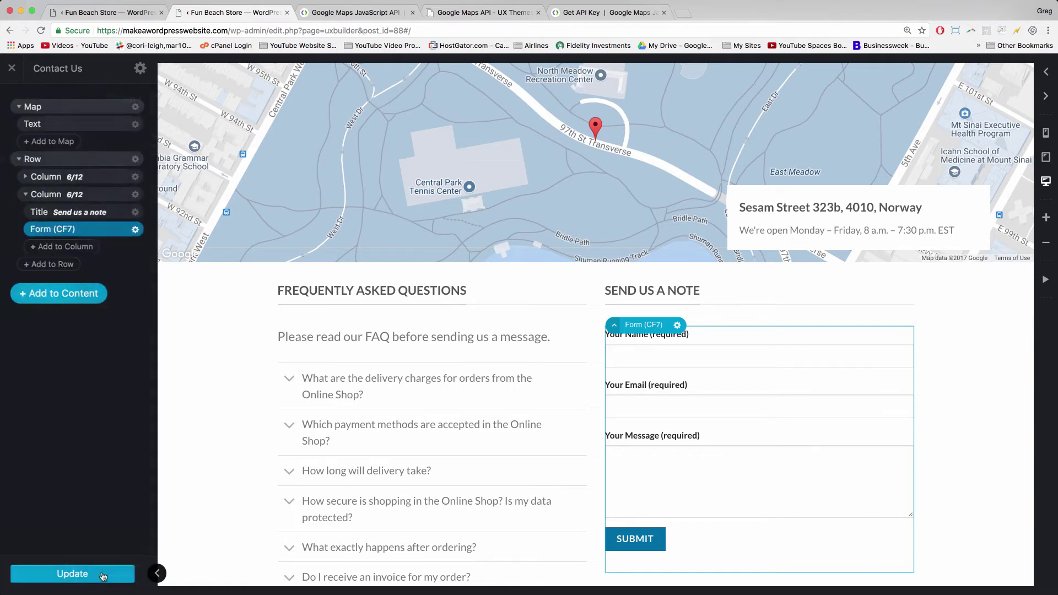
- Save the page with Update, then select the FREQUENTLY ASKED QUESTIONS heading text
{"action": "left_click", "coordinate": [80, 575]}
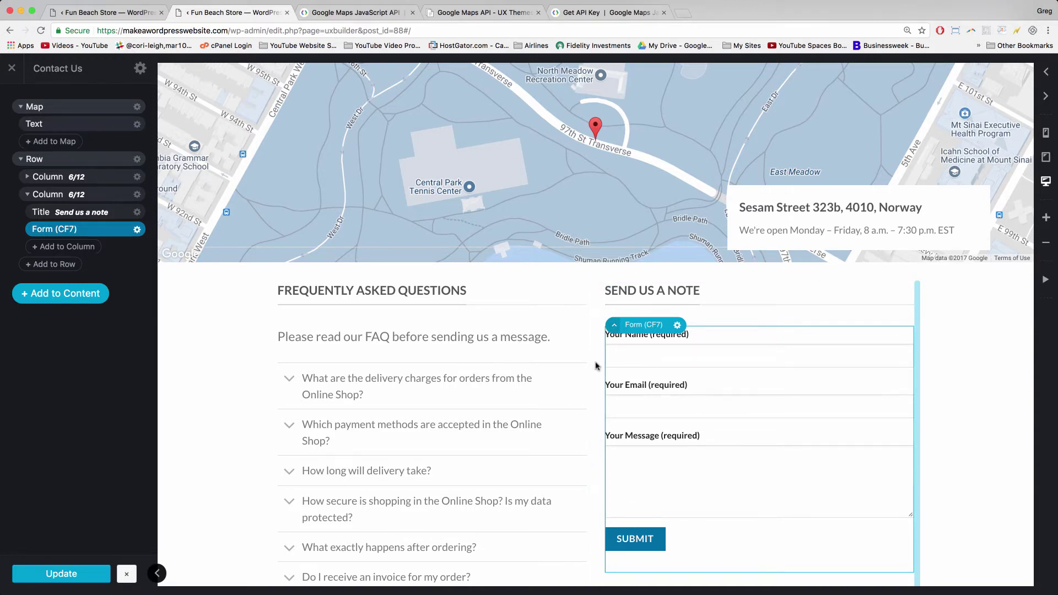
{"action": "scroll", "coordinate": [361, 309], "scroll_direction": "down", "scroll_amount": 3}
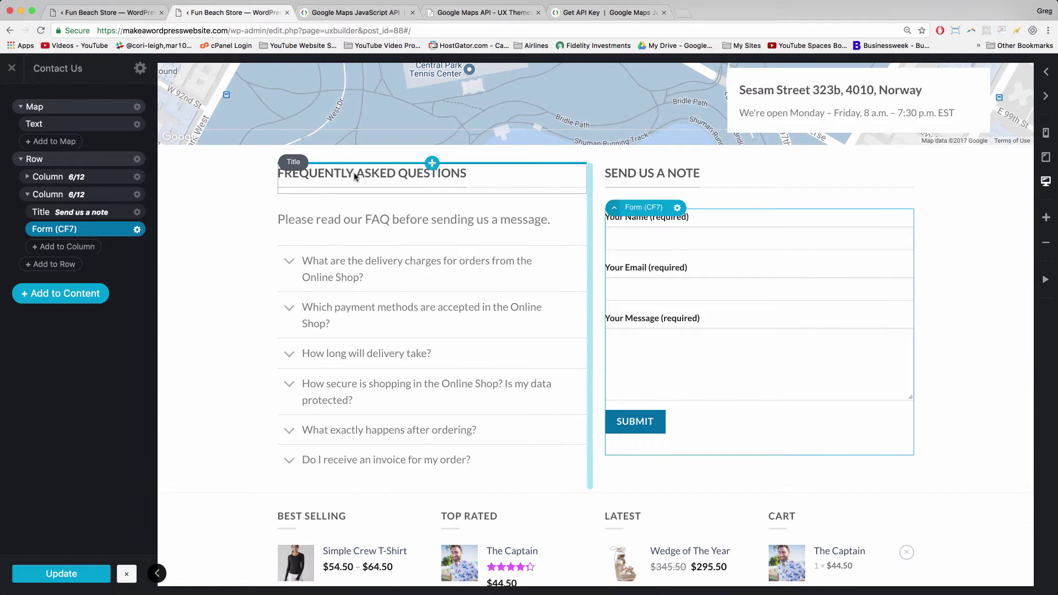
{"action": "left_click", "coordinate": [402, 172]}
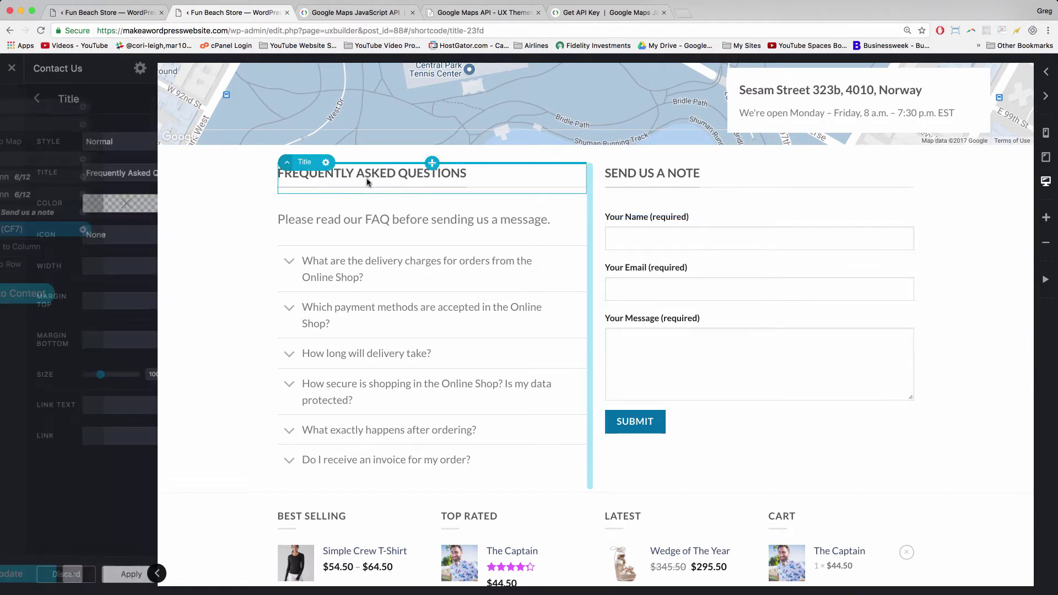
{"action": "left_click", "coordinate": [108, 173]}
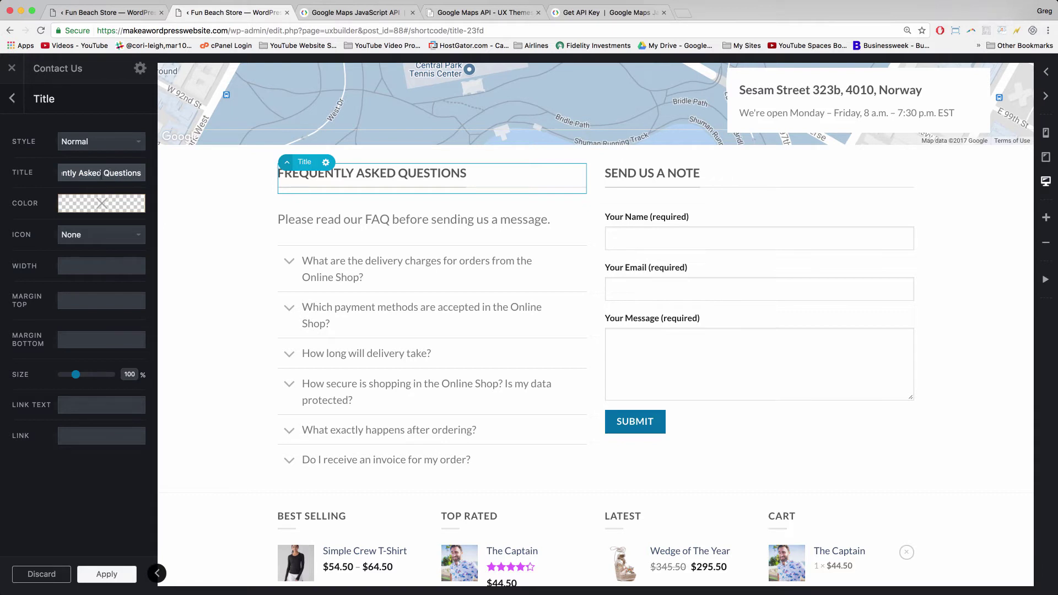
{"action": "triple_click", "coordinate": [101, 174]}
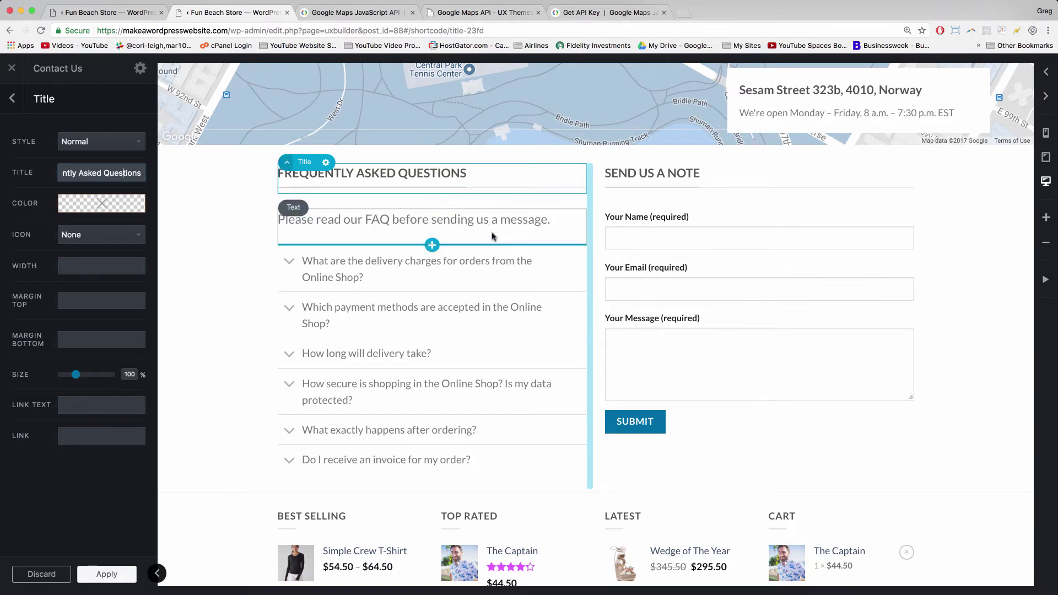
- Delete the FAQ intro line 'Please read our FAQ before sending us a message.'
{"action": "left_click", "coordinate": [456, 222]}
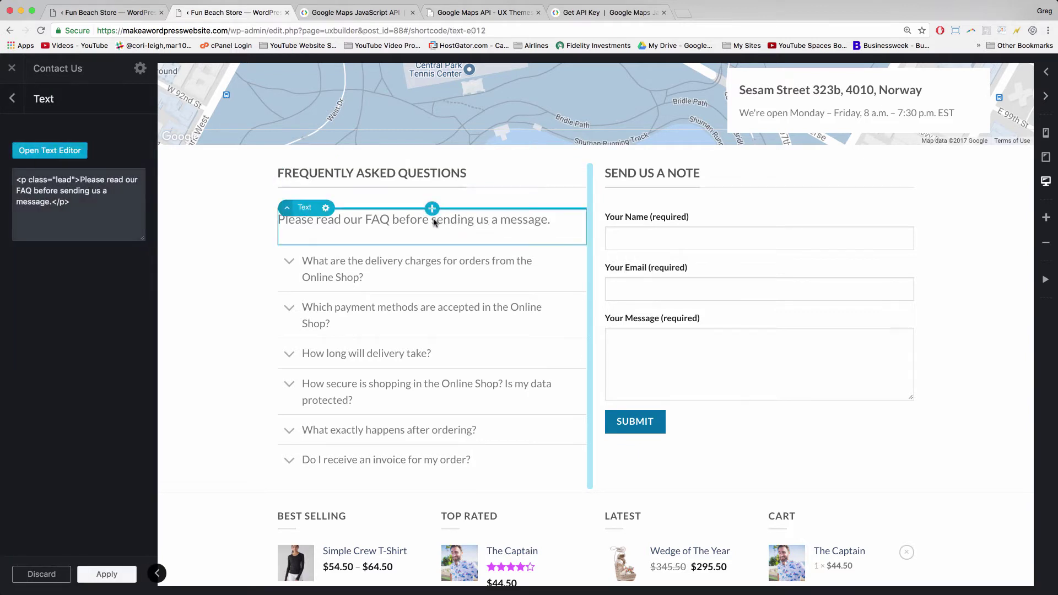
{"action": "left_click", "coordinate": [326, 209]}
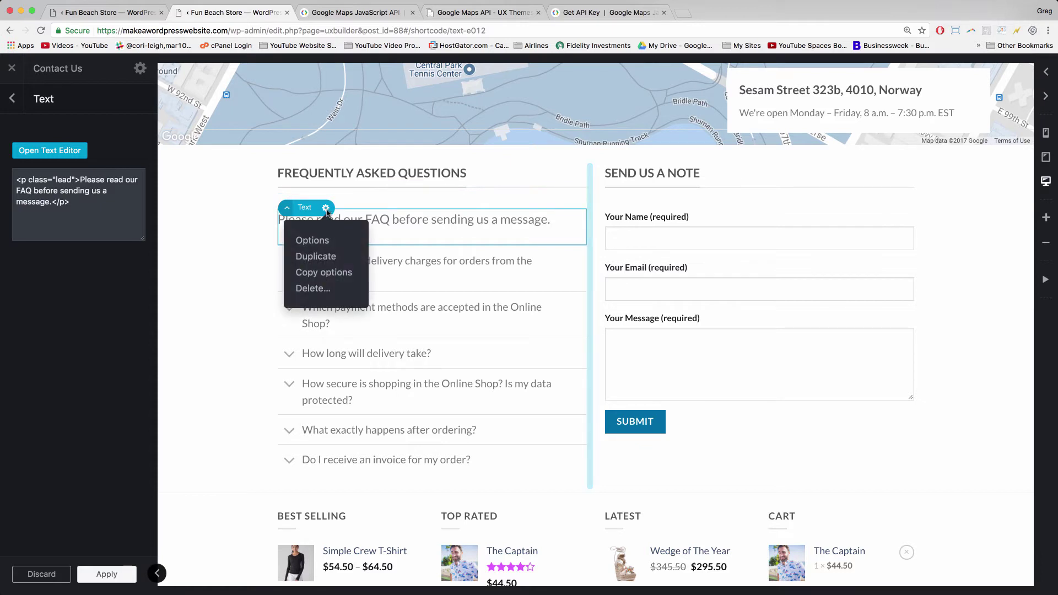
{"action": "left_click", "coordinate": [324, 289]}
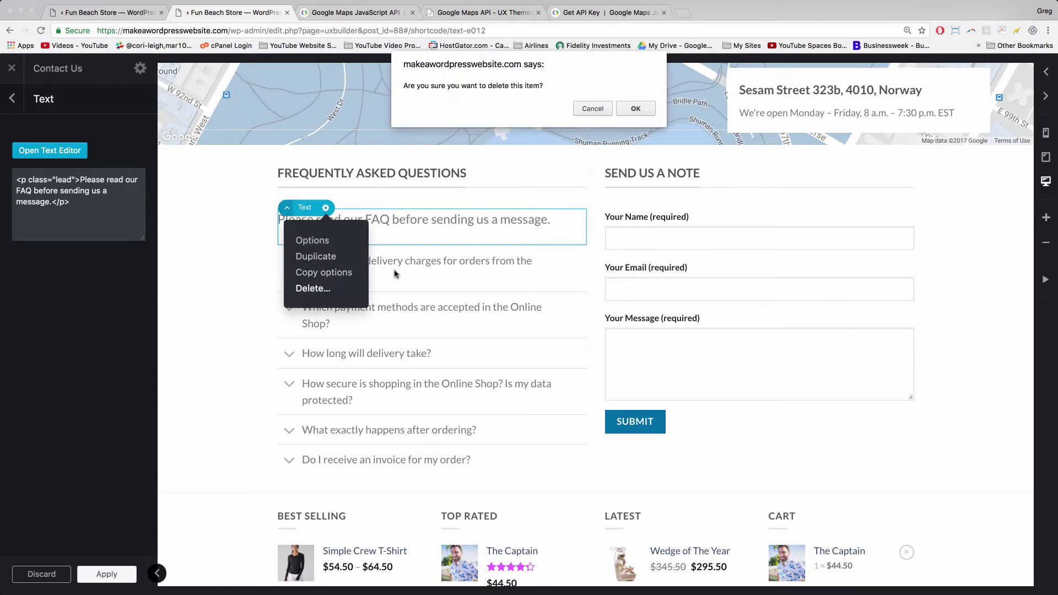
{"action": "key", "text": "Return"}
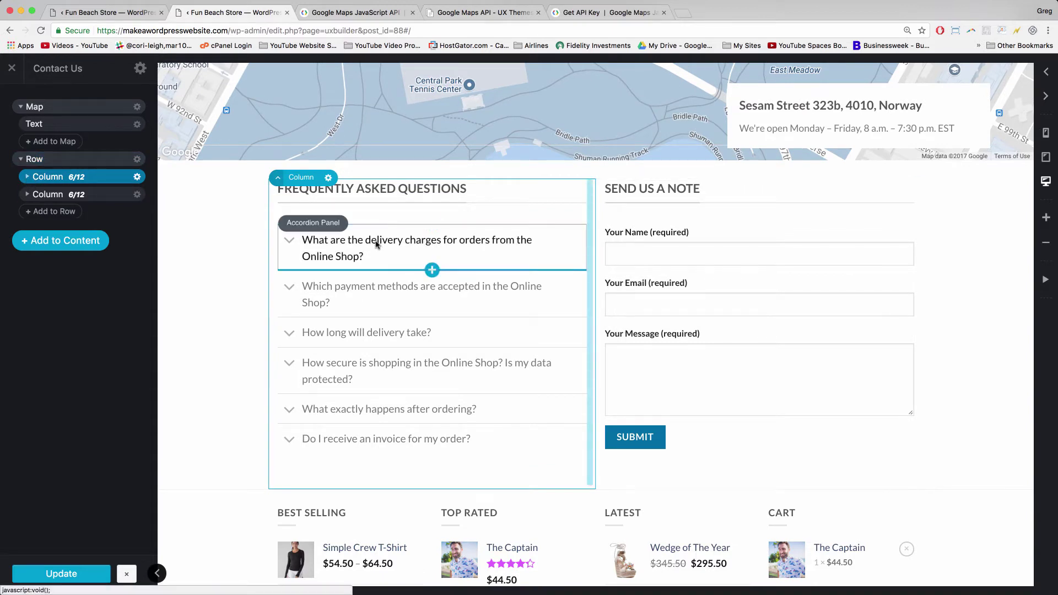
- Change 'Online Shop' to 'eCommerce Website' in the first FAQ question
{"action": "left_click", "coordinate": [30, 175]}
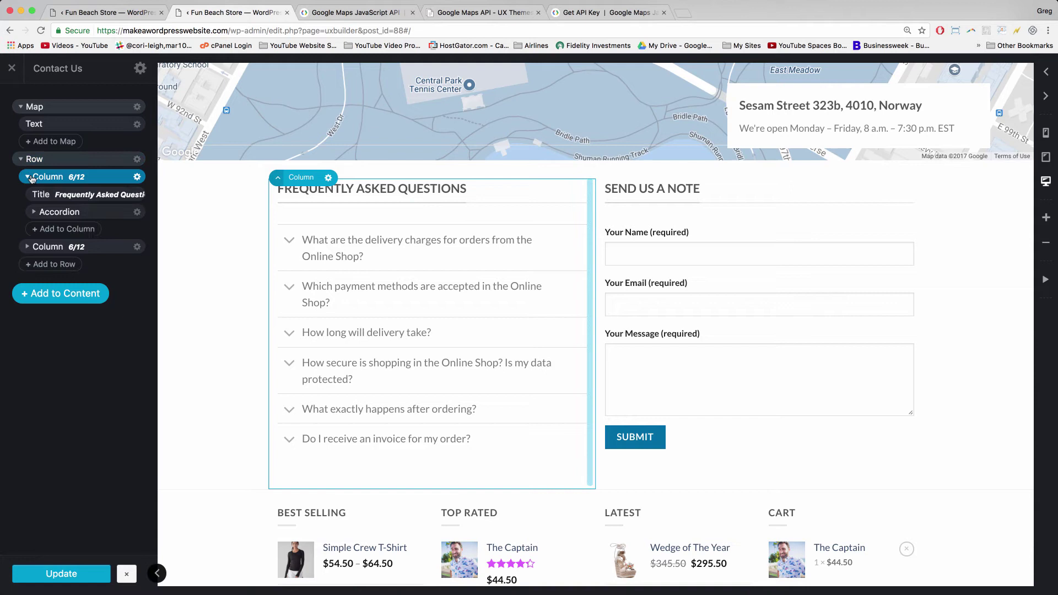
{"action": "left_click", "coordinate": [52, 214]}
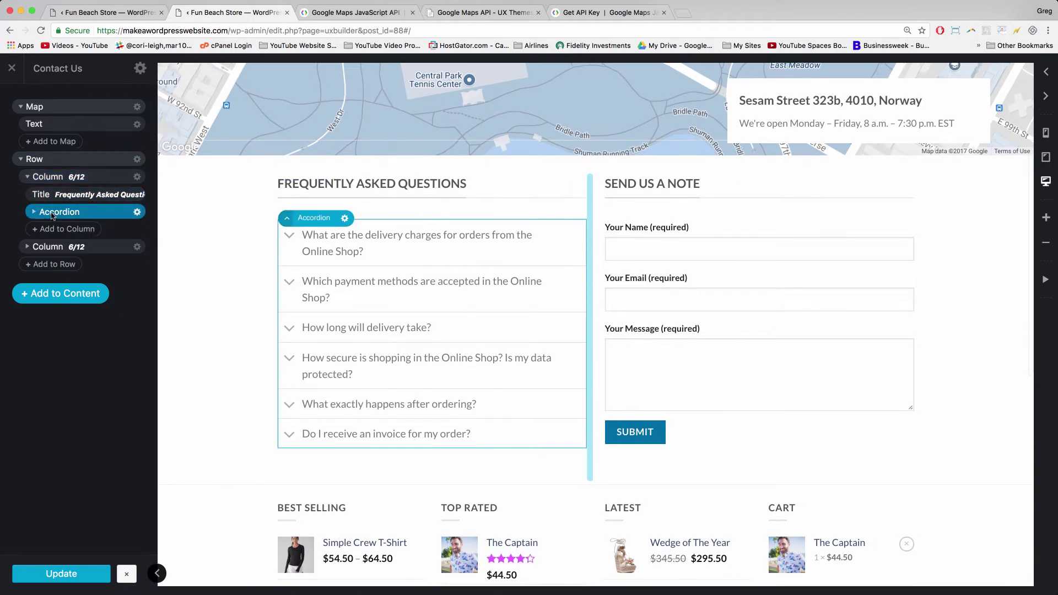
{"action": "left_click", "coordinate": [34, 214]}
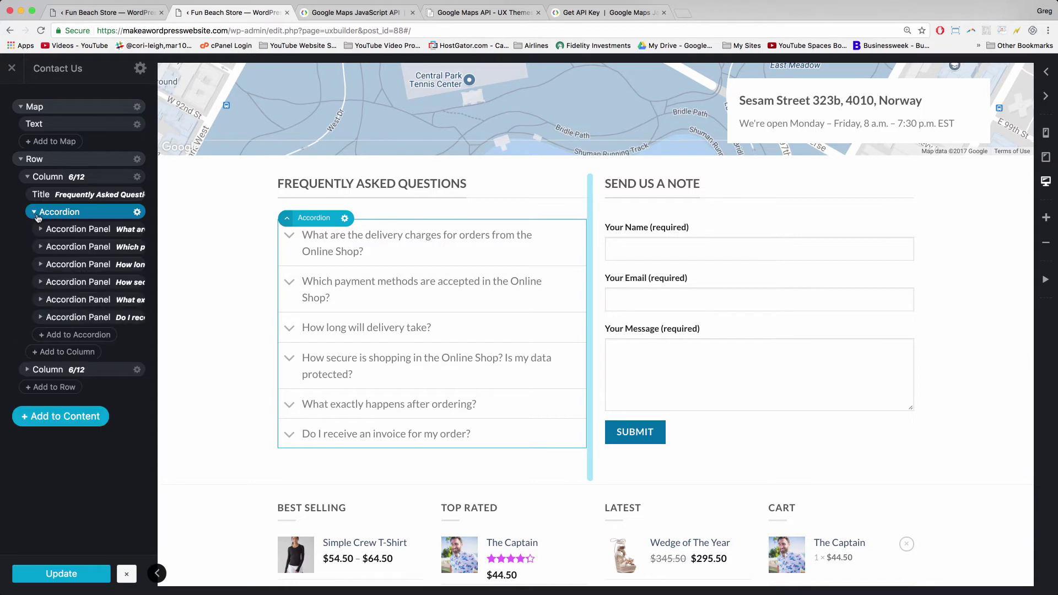
{"action": "left_click", "coordinate": [41, 230]}
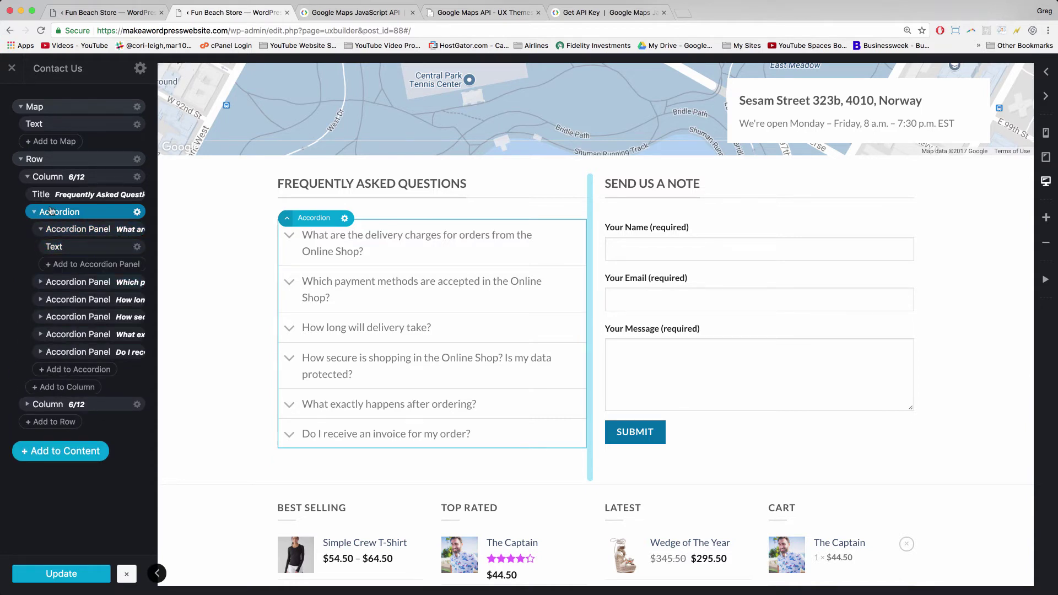
{"action": "left_click", "coordinate": [331, 249]}
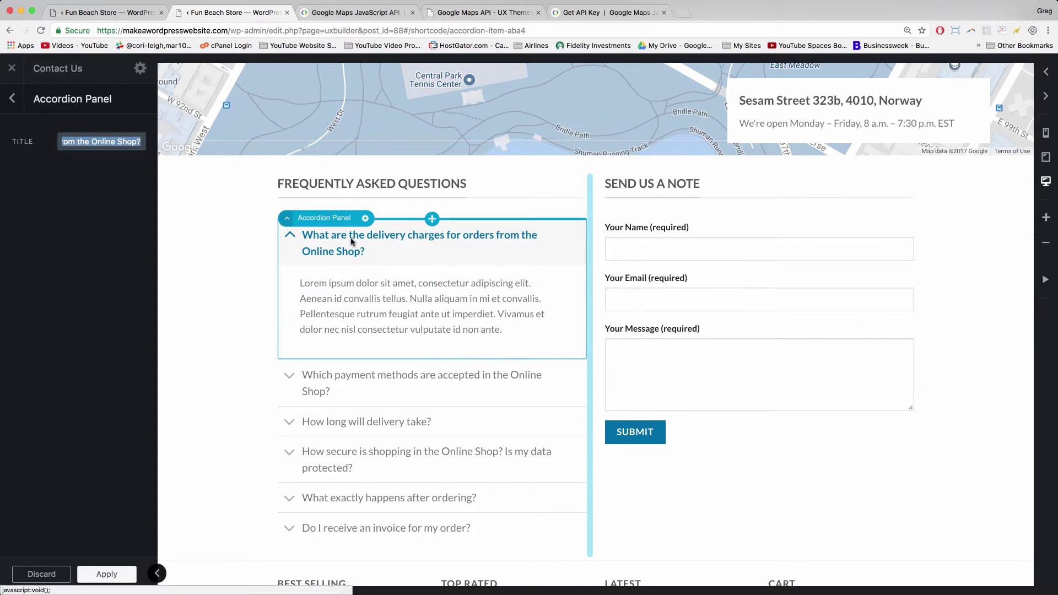
{"action": "left_click", "coordinate": [89, 143]}
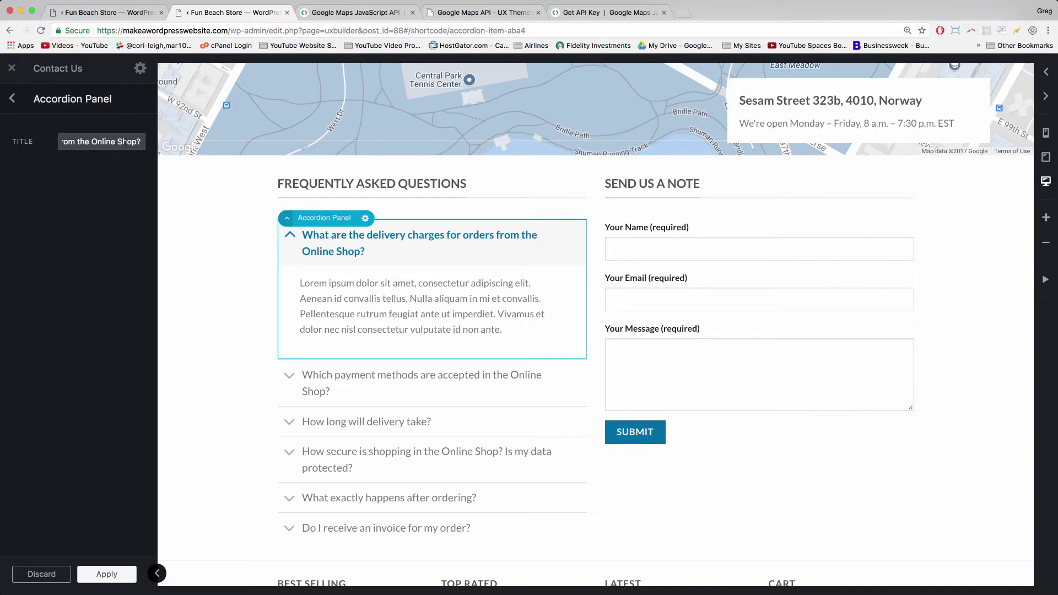
{"action": "key", "text": "BackSpace"}
{"action": "key", "text": "BackSpace"}
{"action": "key", "text": "BackSpace"}
{"action": "key", "text": "BackSpace"}
{"action": "key", "text": "BackSpace"}
{"action": "key", "text": "BackSpace"}
{"action": "key", "text": "BackSpace"}
{"action": "key", "text": "BackSpace"}
{"action": "key", "text": "BackSpace"}
{"action": "key", "text": "BackSpace"}
{"action": "key", "text": "BackSpace"}
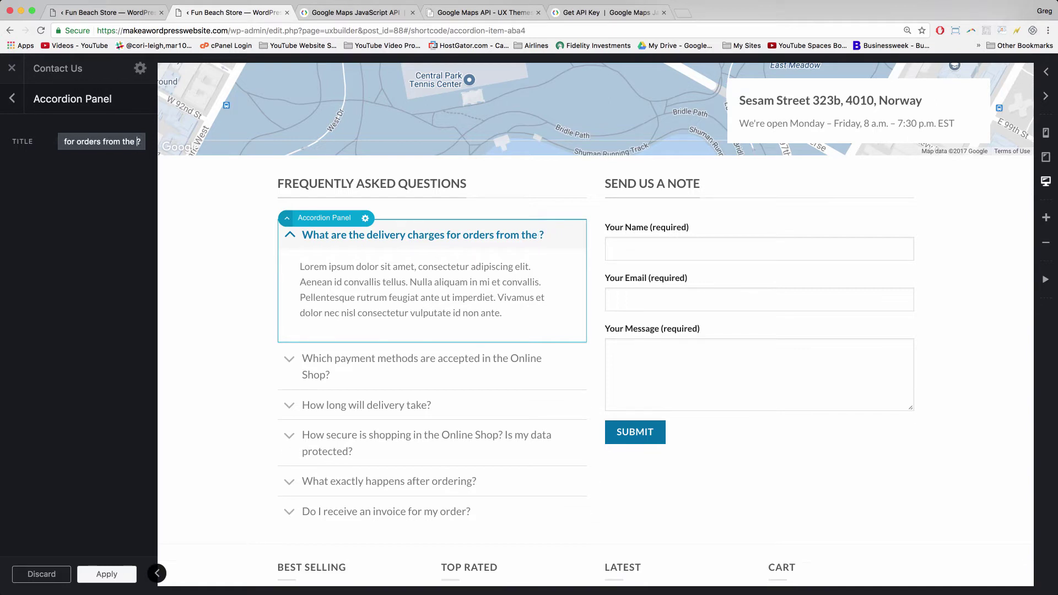
{"action": "type", "text": "eCommerce W"}
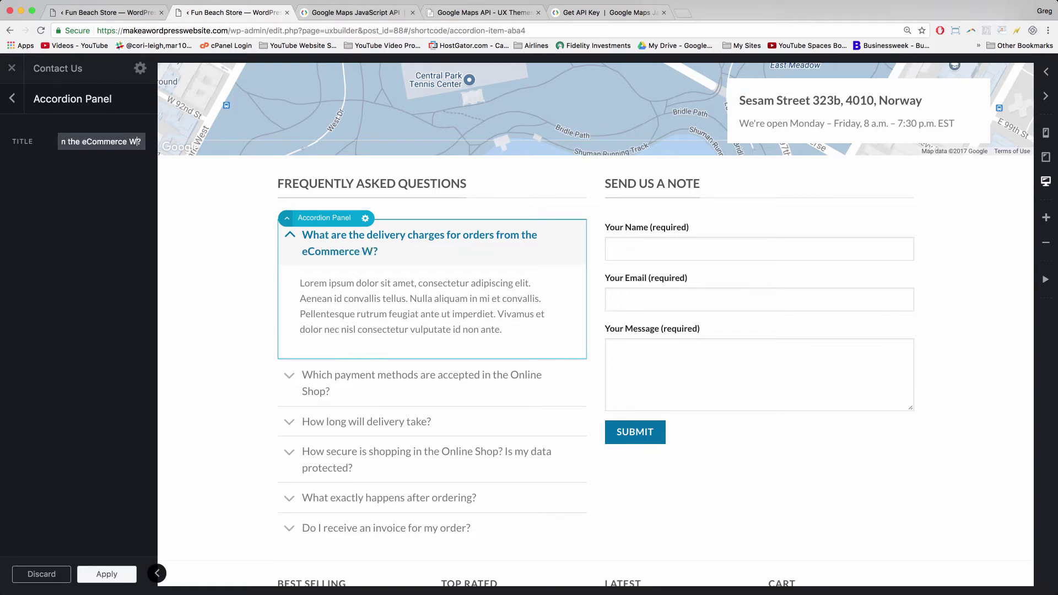
{"action": "type", "text": "ebsite"}
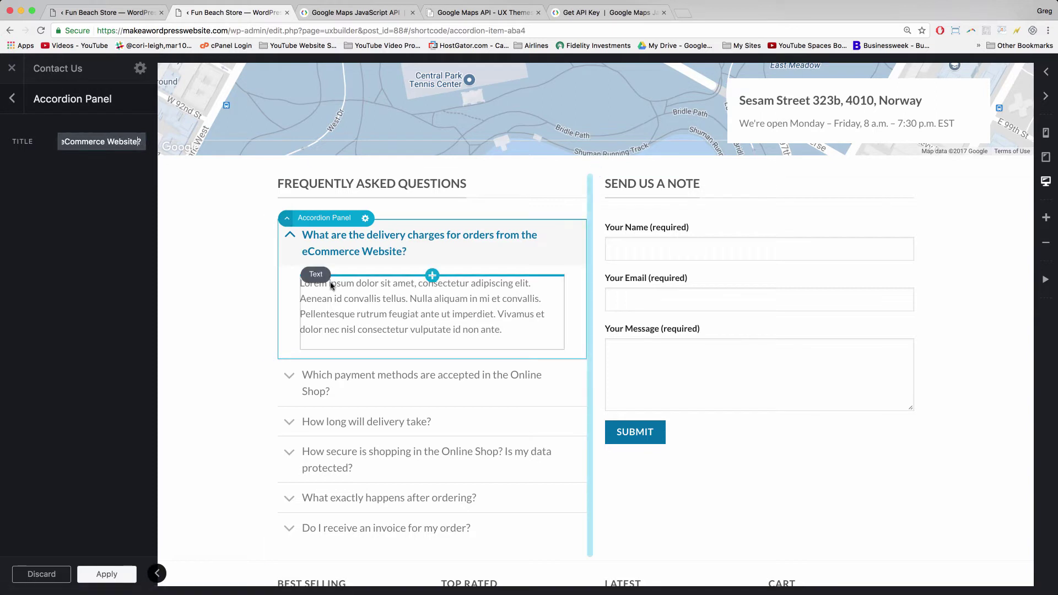
- Replace the first answer's lorem ipsum with 'There are no charges for orders aside from the cost of each item.'
{"action": "left_click", "coordinate": [331, 285]}
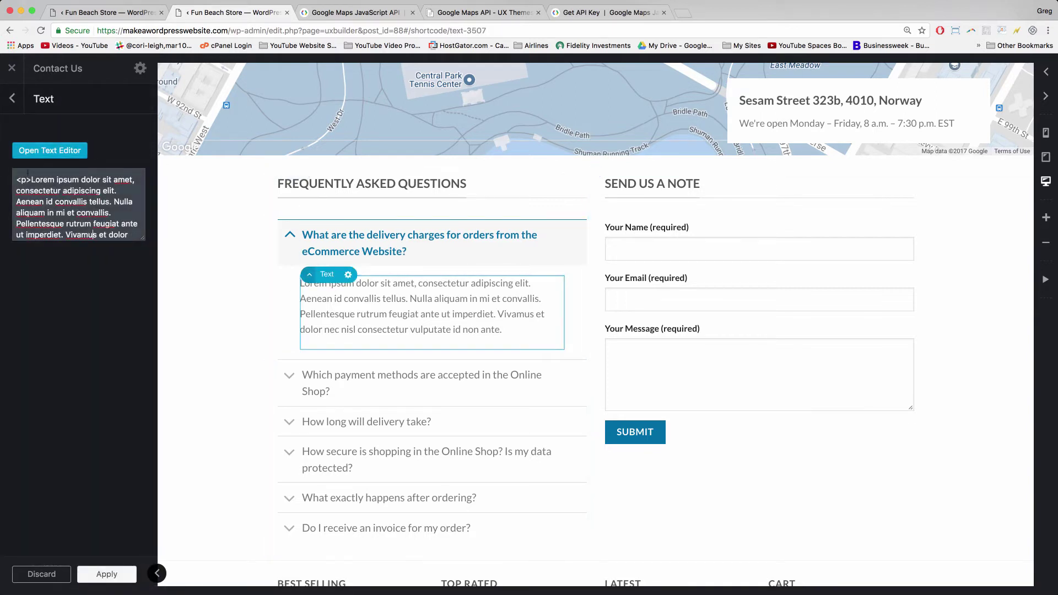
{"action": "left_click_drag", "start_coordinate": [31, 179], "coordinate": [51, 231]}
{"action": "key", "text": "BackSpace"}
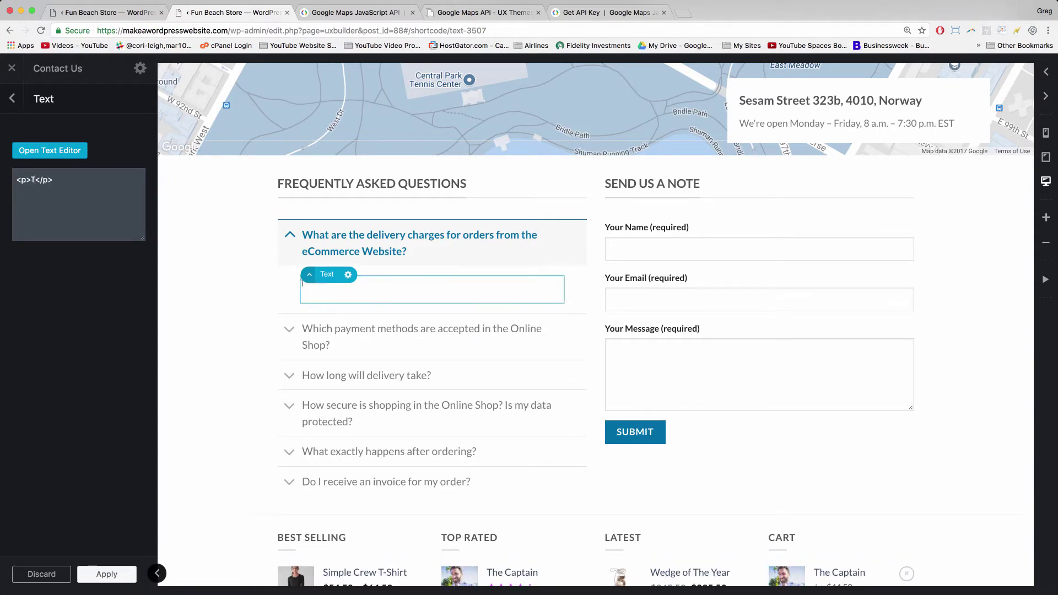
{"action": "type", "text": "There are no cha"}
{"action": "type", "text": "rges for ord"}
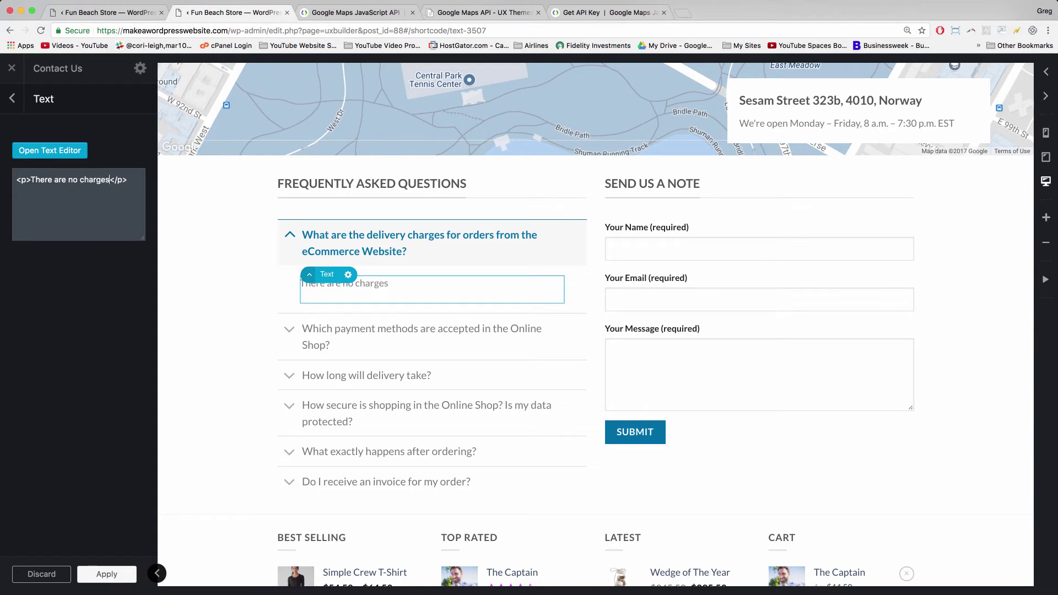
{"action": "type", "text": "ers aside from the cost of each item."}
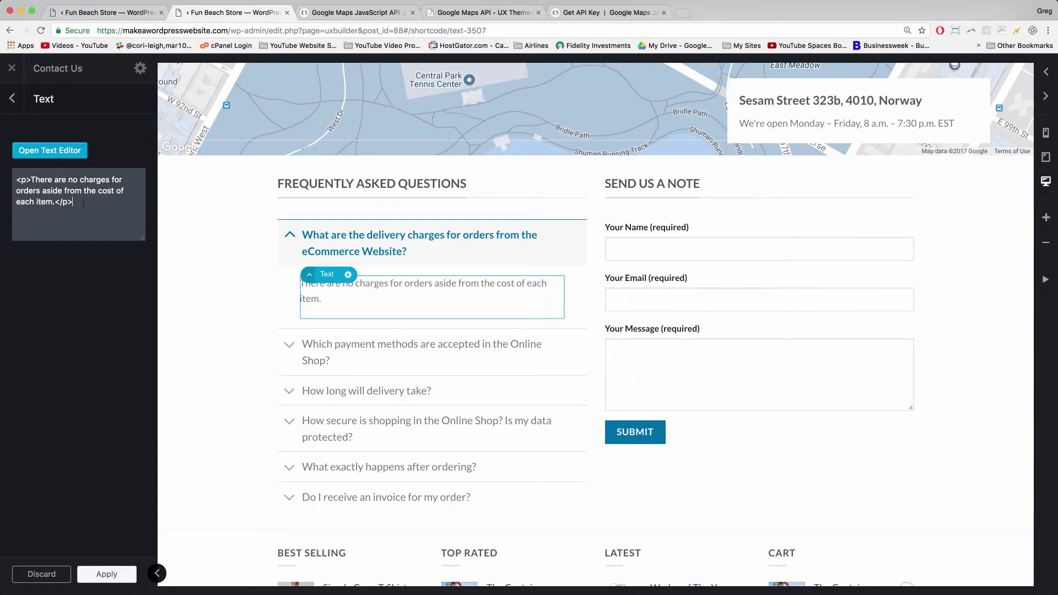
{"action": "left_click", "coordinate": [105, 574]}
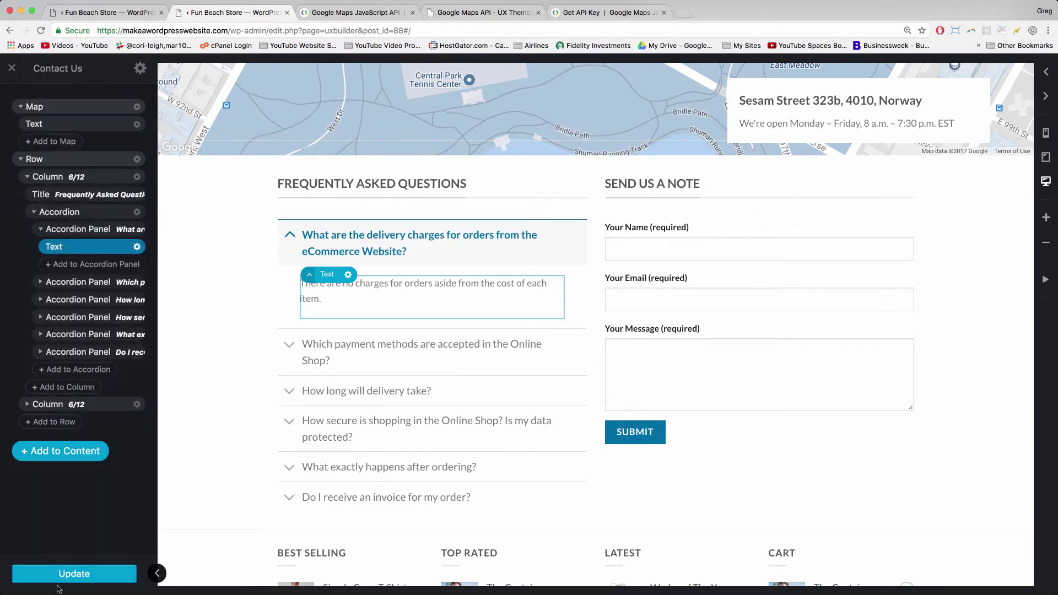
- Save the page with Update and collapse the Column and Accordion items in the layer tree
{"action": "left_click", "coordinate": [53, 572]}
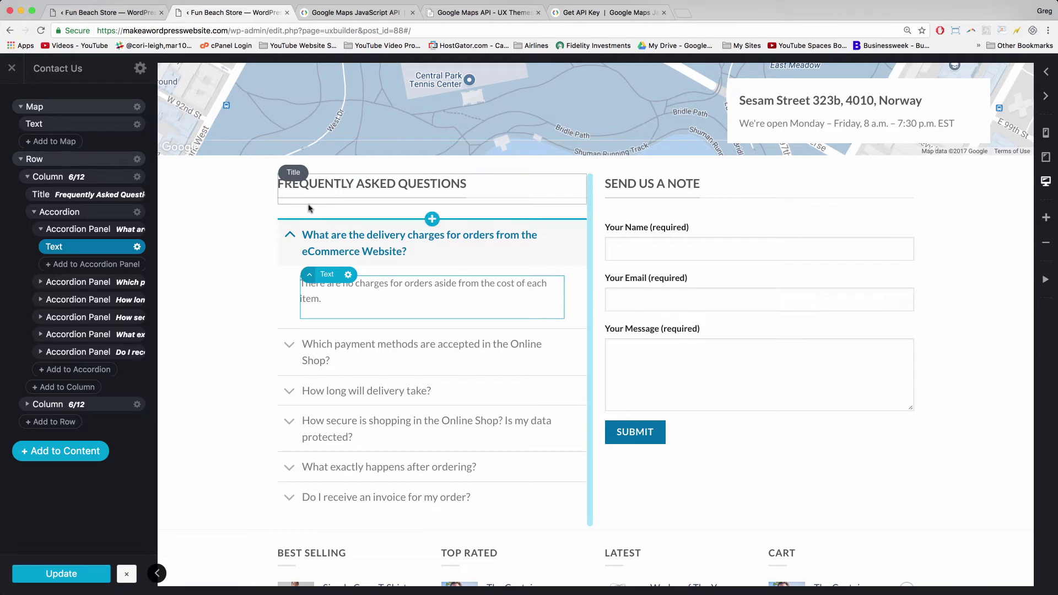
{"action": "left_click", "coordinate": [27, 177]}
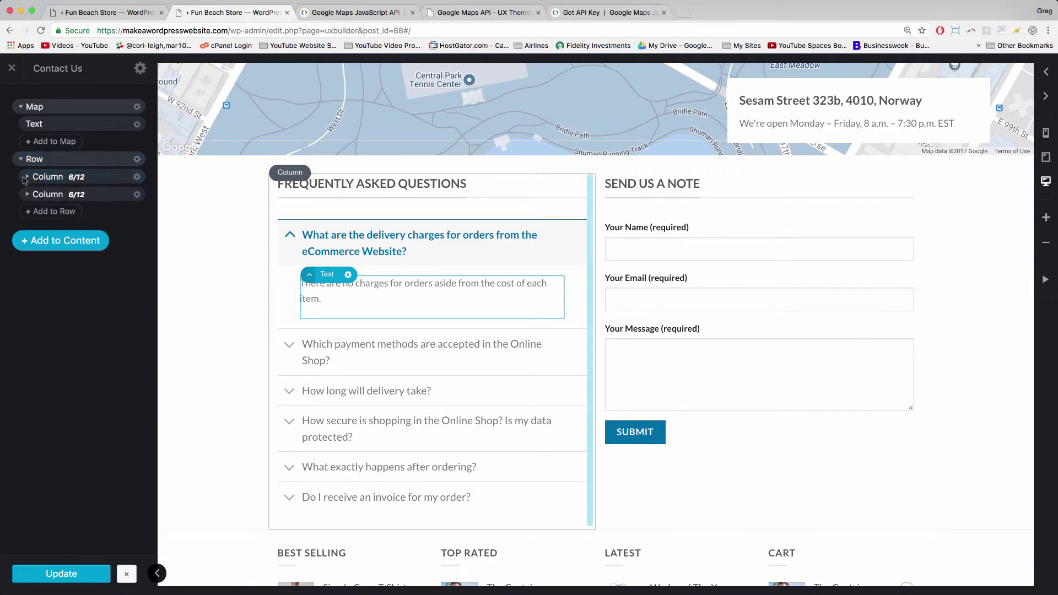
{"action": "left_click", "coordinate": [27, 176]}
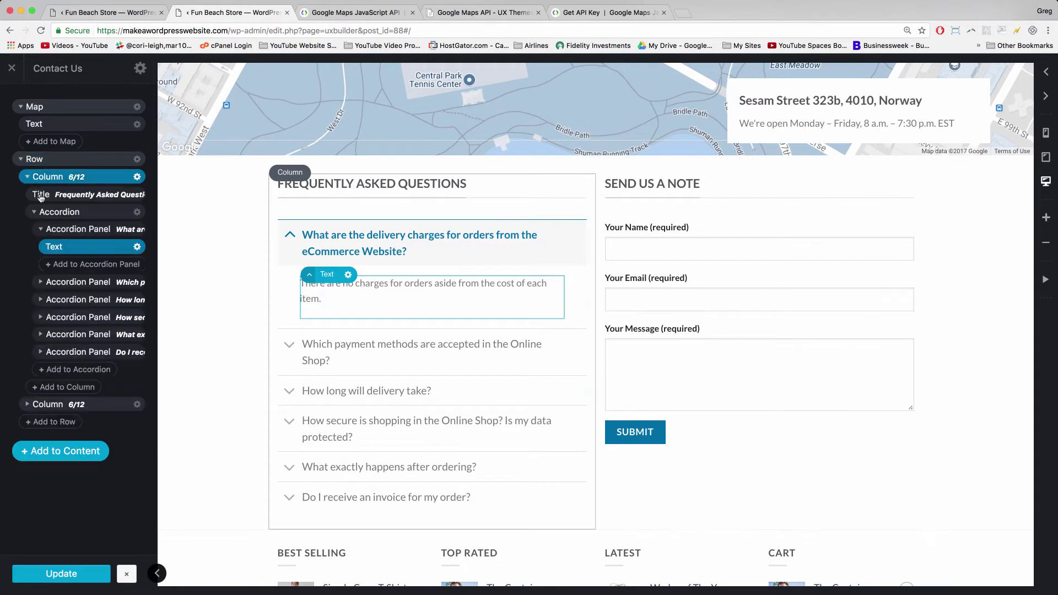
{"action": "left_click", "coordinate": [34, 212]}
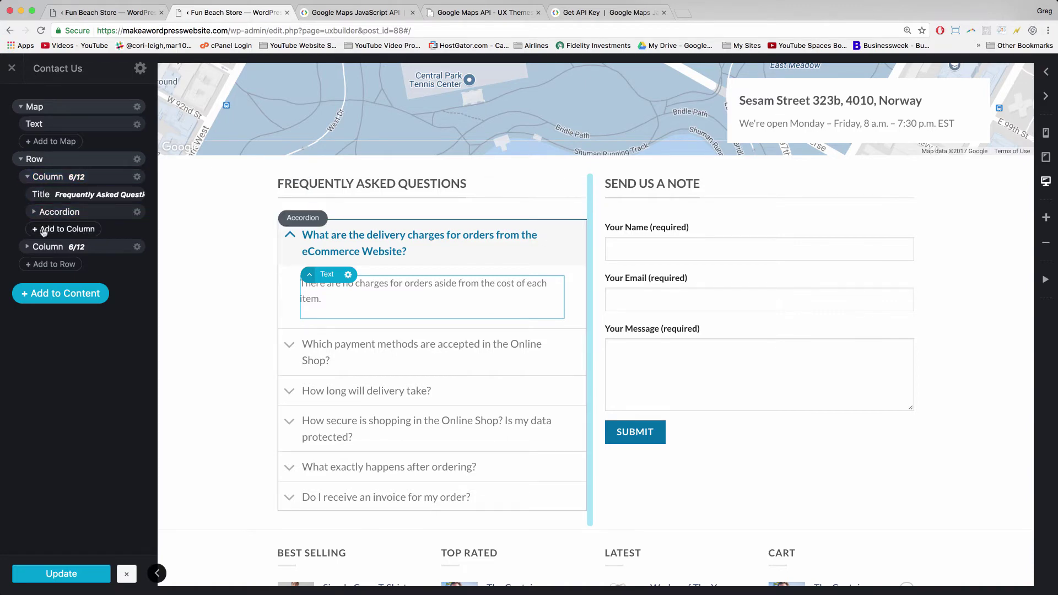
- Add a new Text element with the Paragraph preset to the first column
{"action": "left_click", "coordinate": [44, 229]}
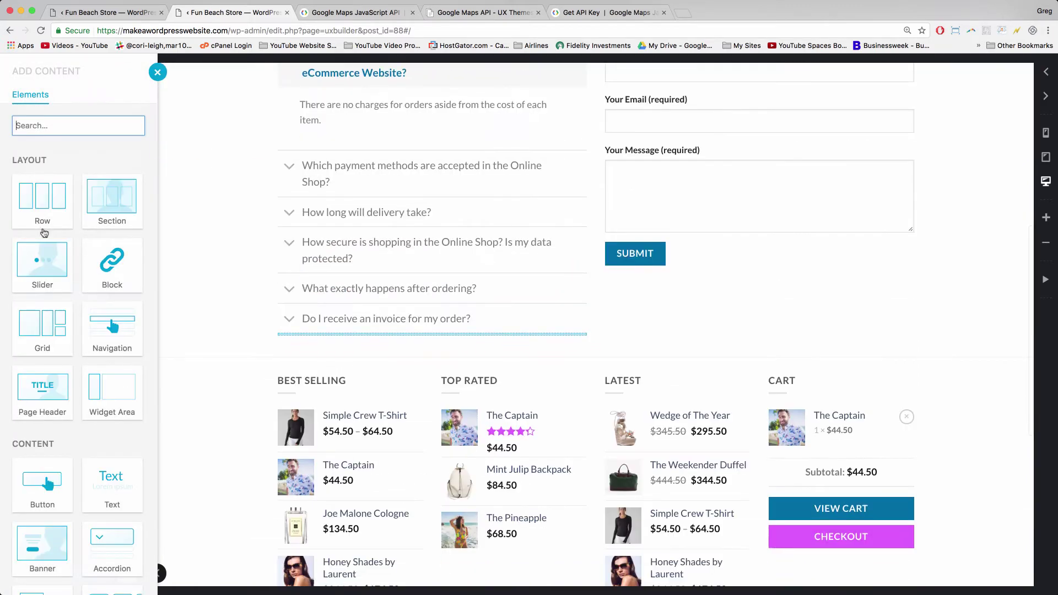
{"action": "left_click", "coordinate": [111, 492]}
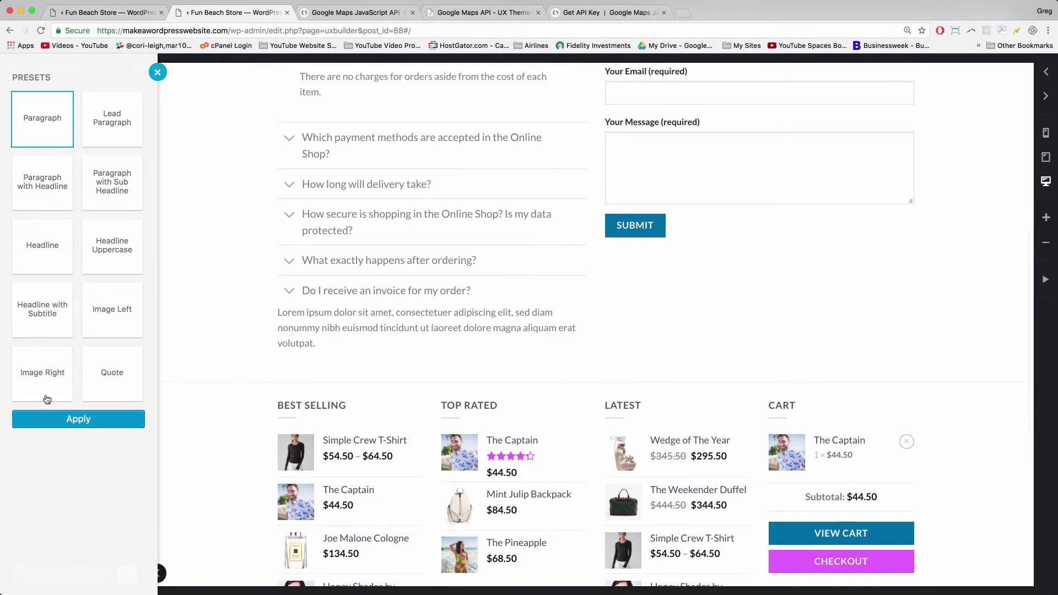
{"action": "left_click", "coordinate": [84, 419]}
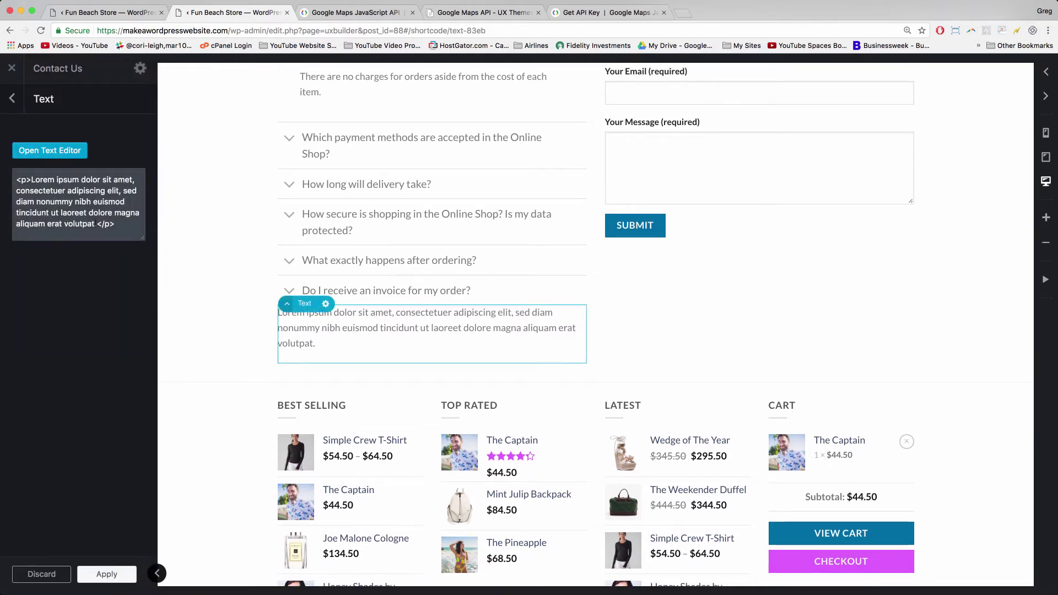
- Replace the placeholder with 'We thought up some FAQ to guide you through your shopping experience! Enjoy!' and move it above the Accordion
{"action": "left_click_drag", "start_coordinate": [97, 224], "coordinate": [32, 180]}
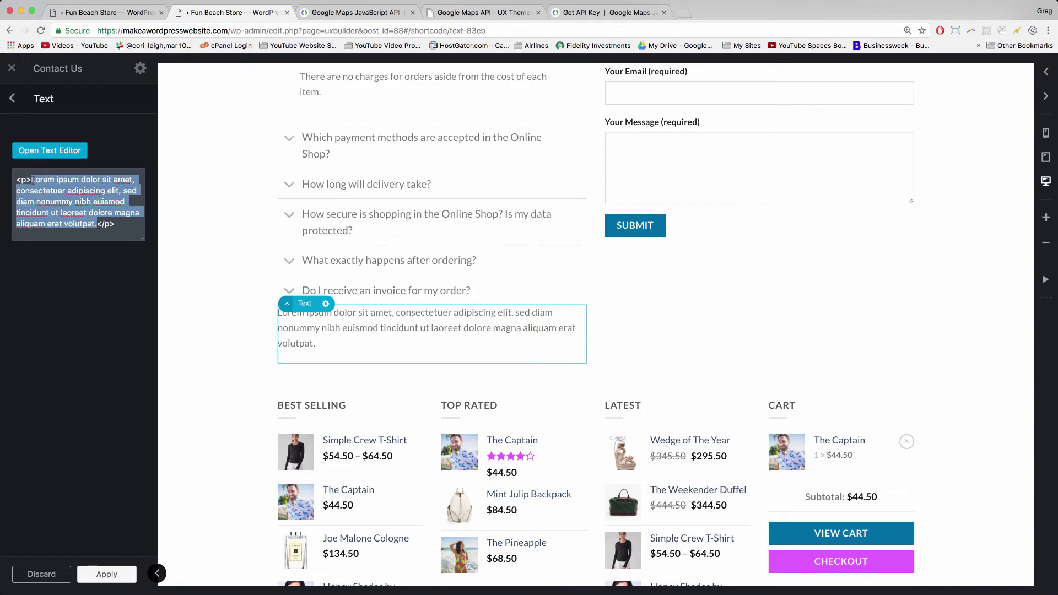
{"action": "type", "text": "We "}
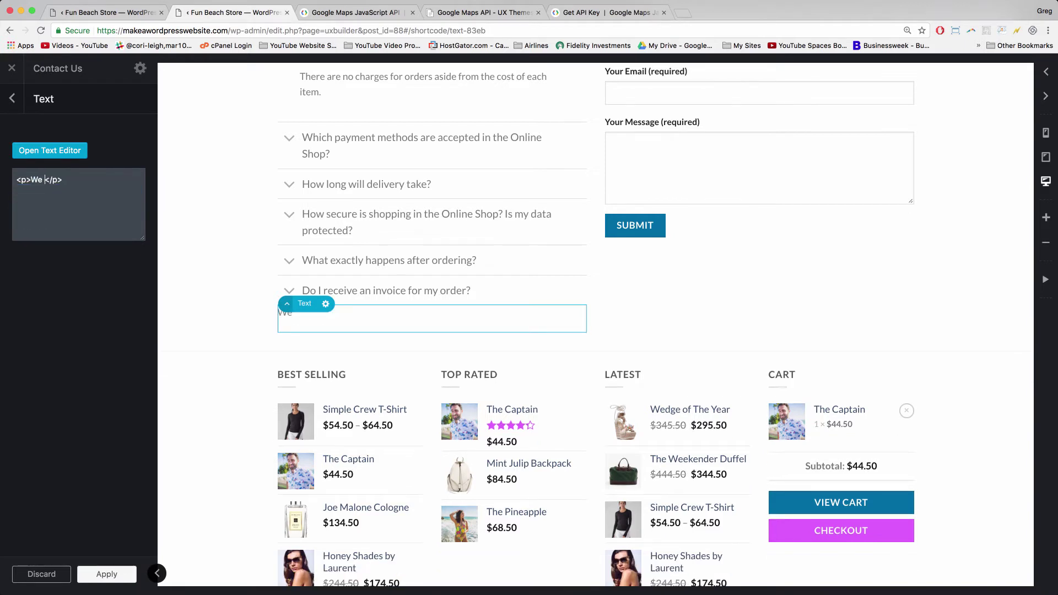
{"action": "type", "text": "thought up some FA"}
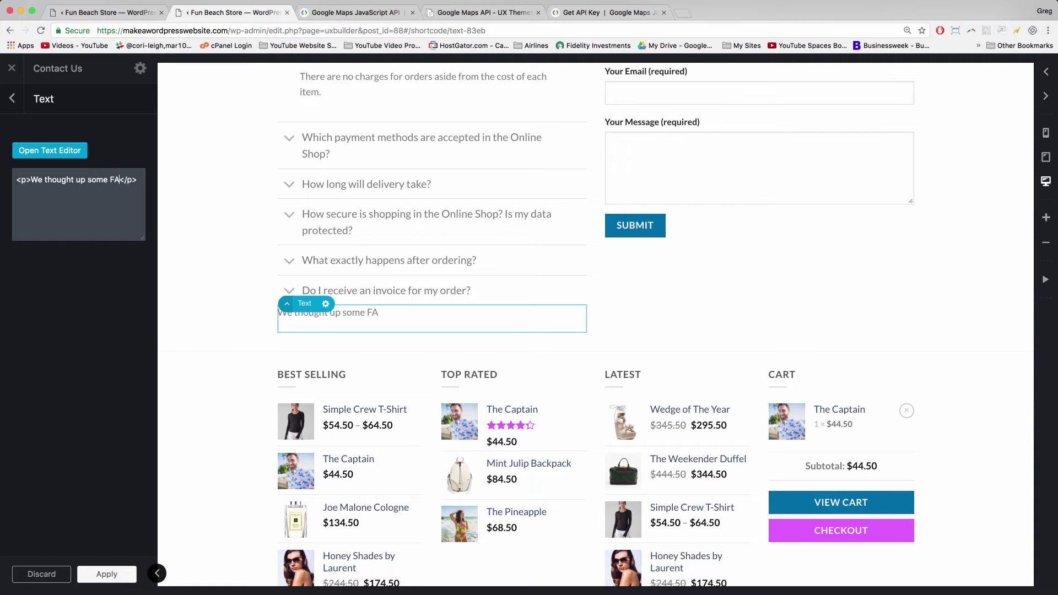
{"action": "type", "text": "Q to guide you"}
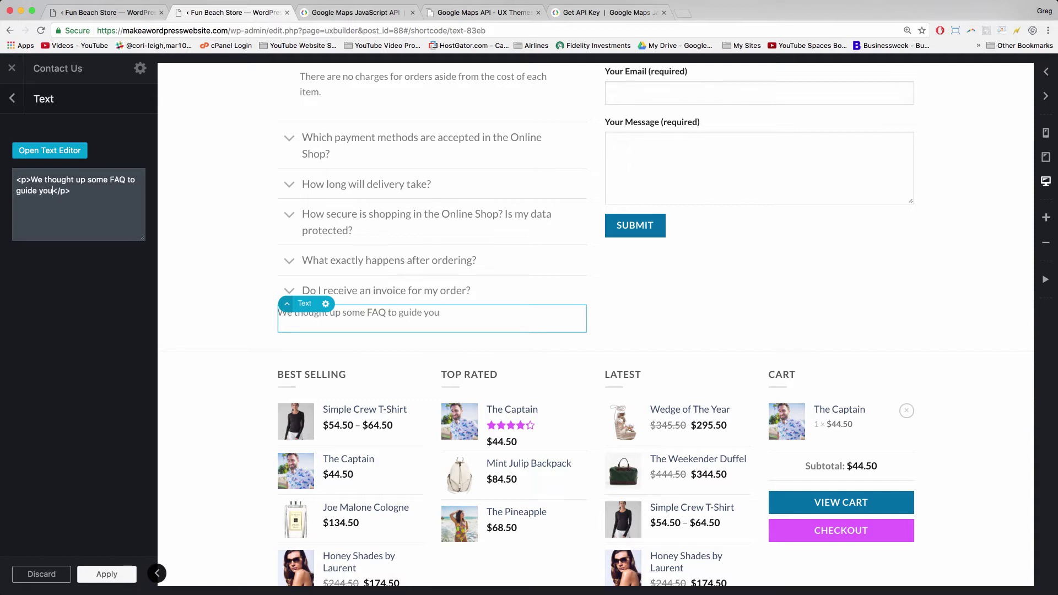
{"action": "type", "text": " through your"}
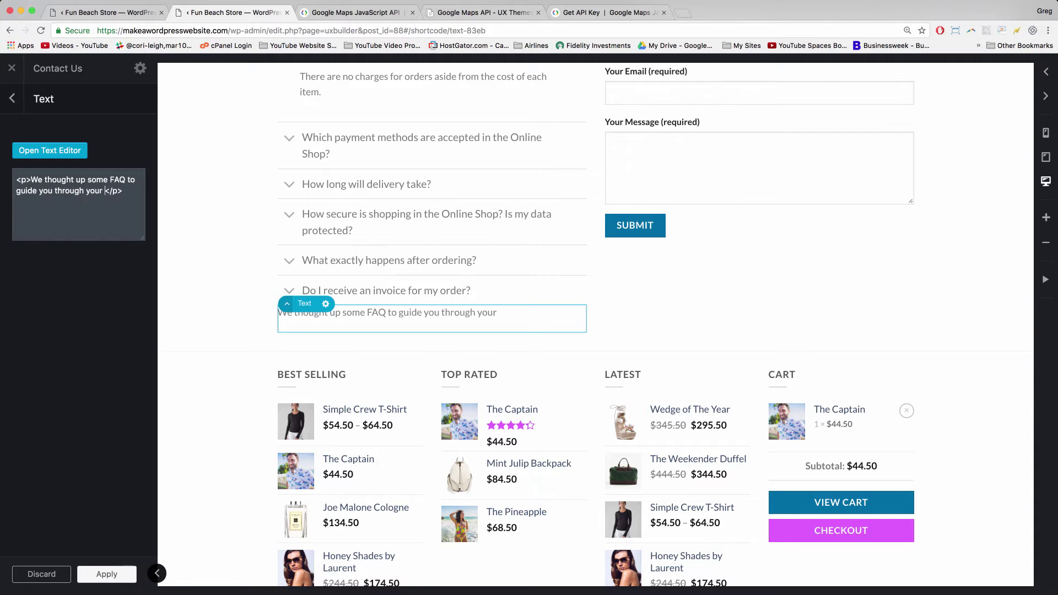
{"action": "type", "text": " shopping exper"}
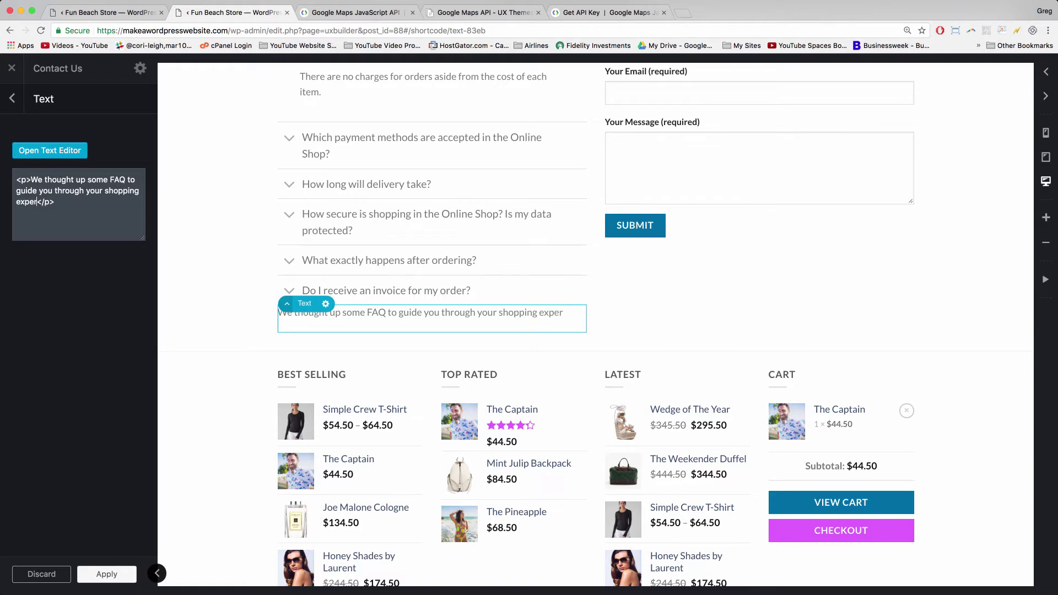
{"action": "type", "text": "ience! E"}
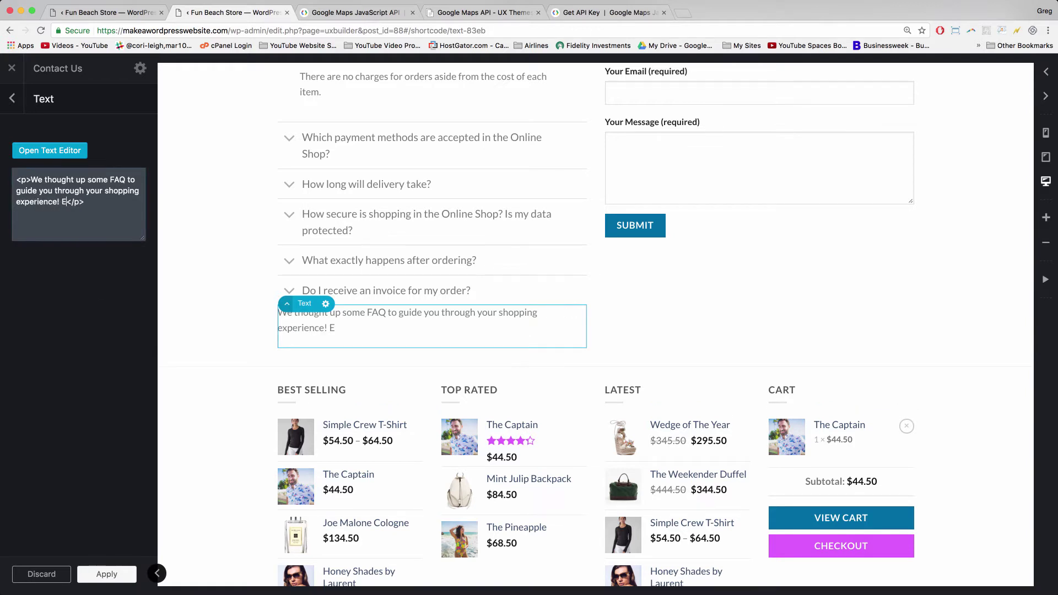
{"action": "type", "text": "njyo"}
{"action": "key", "text": "BackSpace"}
{"action": "key", "text": "BackSpace"}
{"action": "type", "text": "oy"}
{"action": "left_click", "coordinate": [106, 574]}
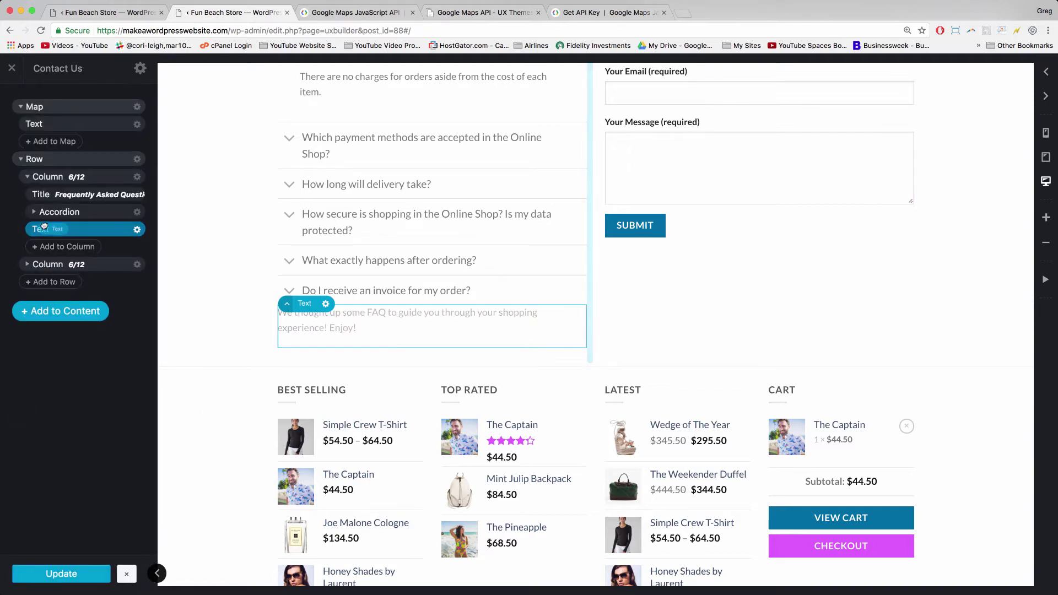
{"action": "left_click_drag", "start_coordinate": [44, 227], "coordinate": [47, 208]}
{"action": "scroll", "coordinate": [341, 246], "scroll_direction": "up", "scroll_amount": 3}
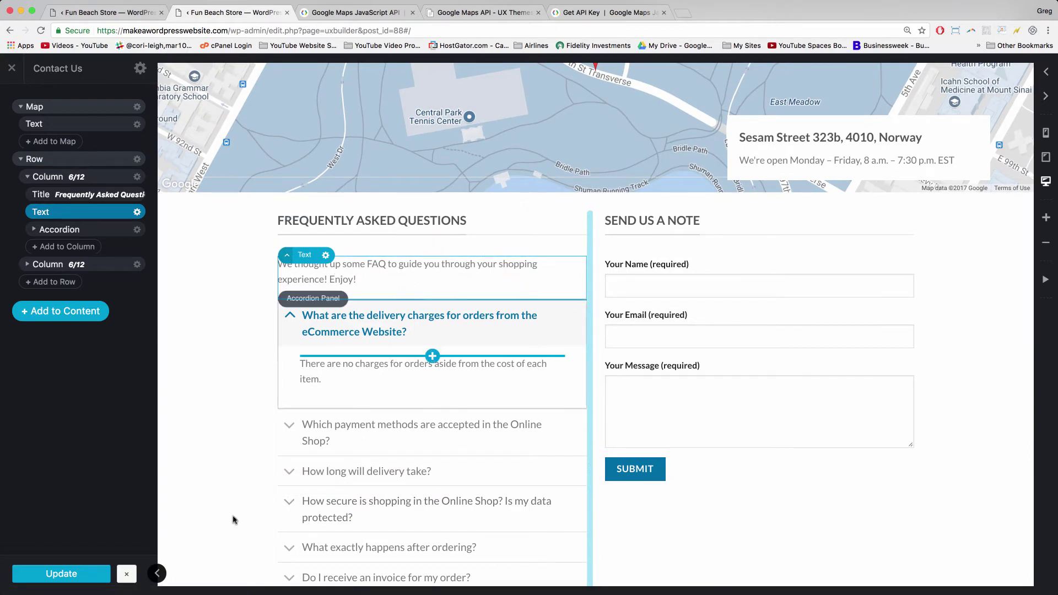
- Save the page changes with Update
{"action": "left_click", "coordinate": [40, 579]}
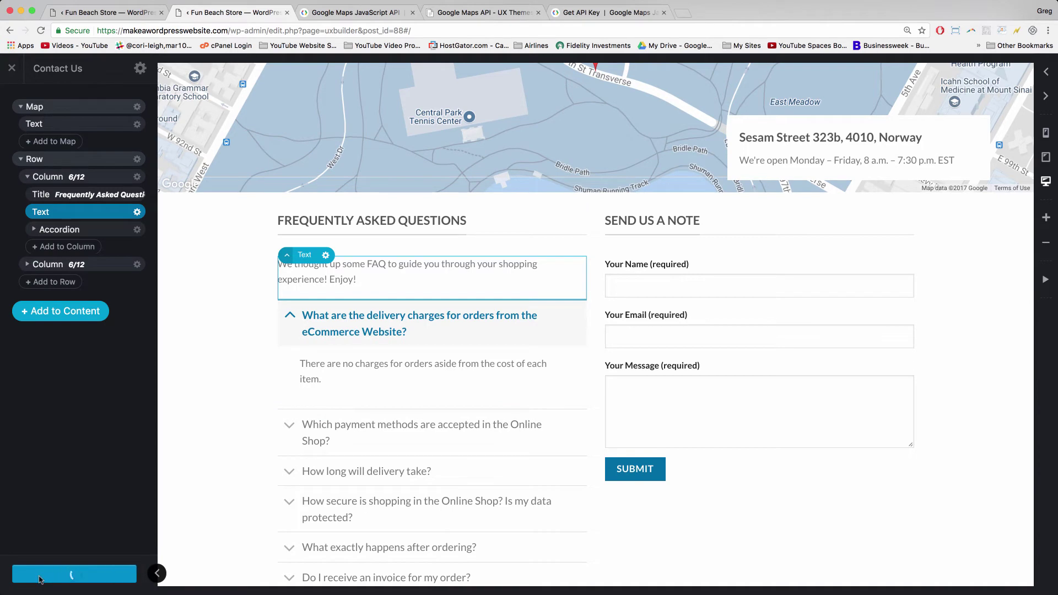
{"action": "scroll", "coordinate": [675, 230], "scroll_direction": "down", "scroll_amount": 5}
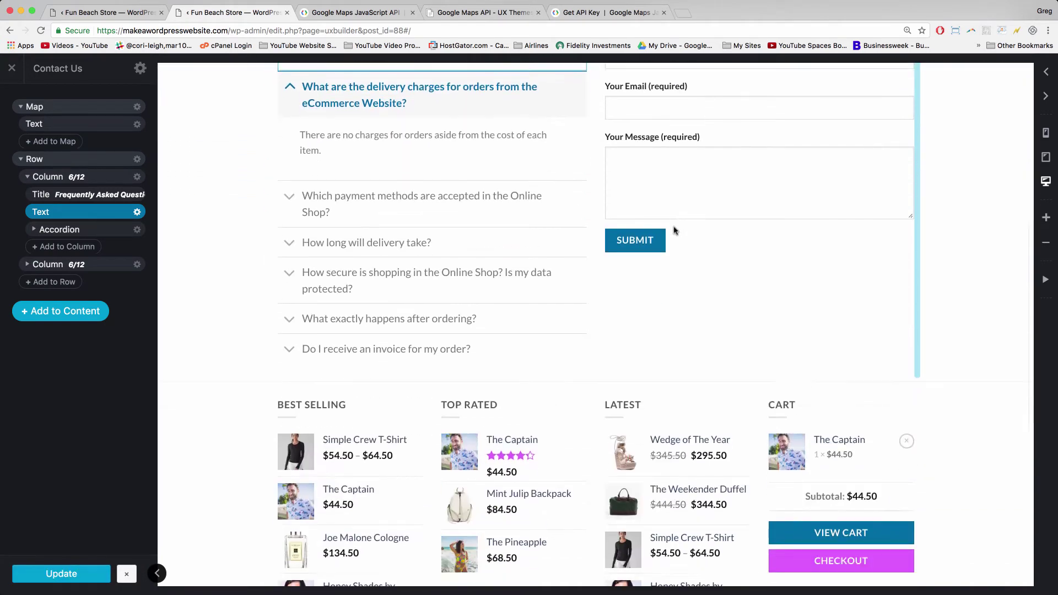
{"action": "scroll", "coordinate": [677, 229], "scroll_direction": "up", "scroll_amount": 8}
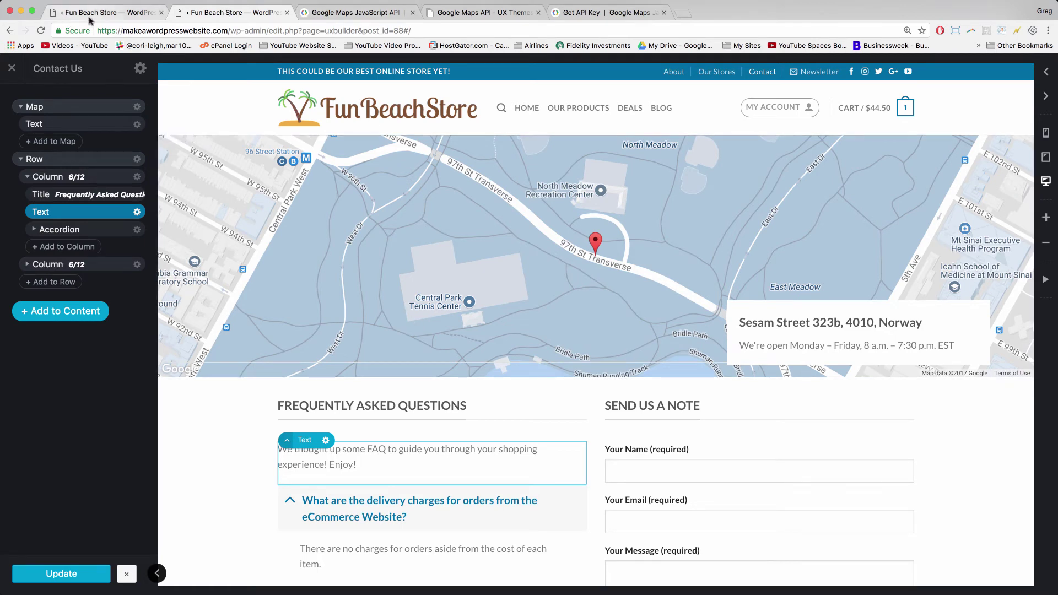
{"action": "left_click_drag", "start_coordinate": [90, 21], "coordinate": [221, 14]}
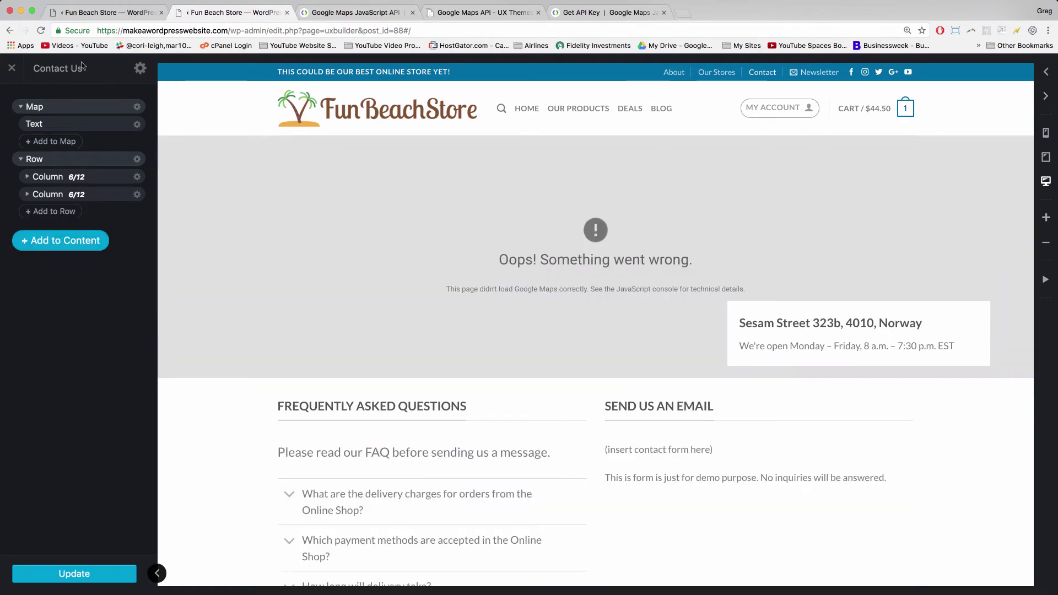
- Exit UX Builder and open the live Contact page from the site's top bar
{"action": "left_click", "coordinate": [8, 69]}
{"action": "key", "text": "Return"}
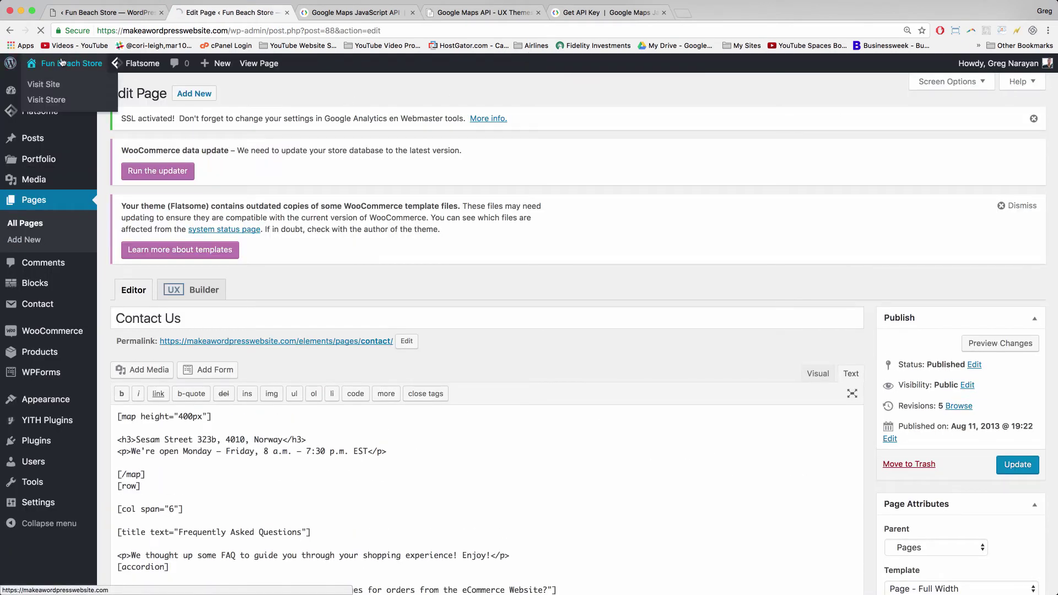
{"action": "left_click", "coordinate": [62, 62]}
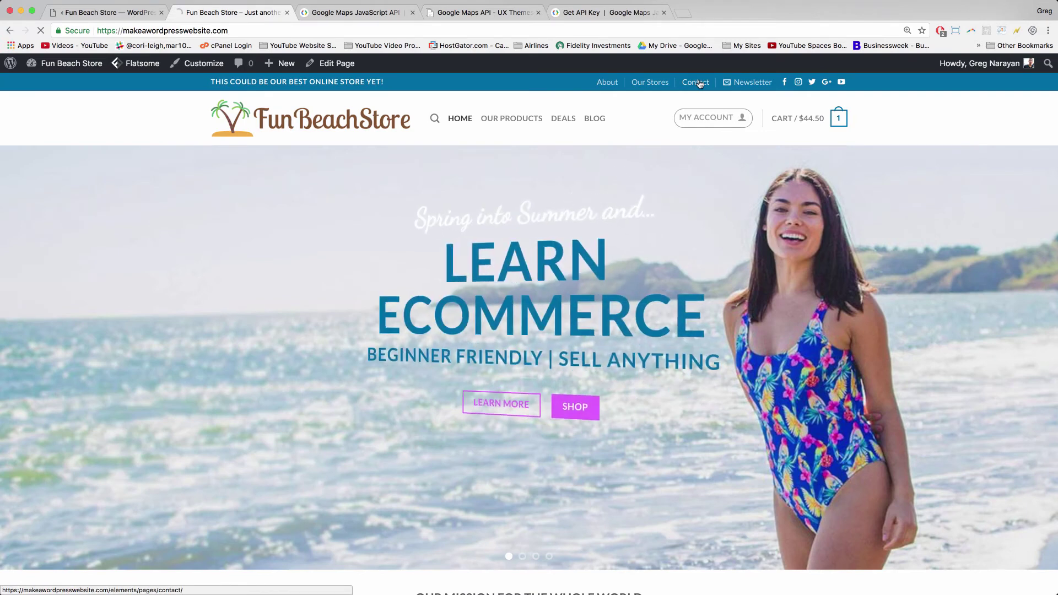
{"action": "left_click", "coordinate": [696, 82]}
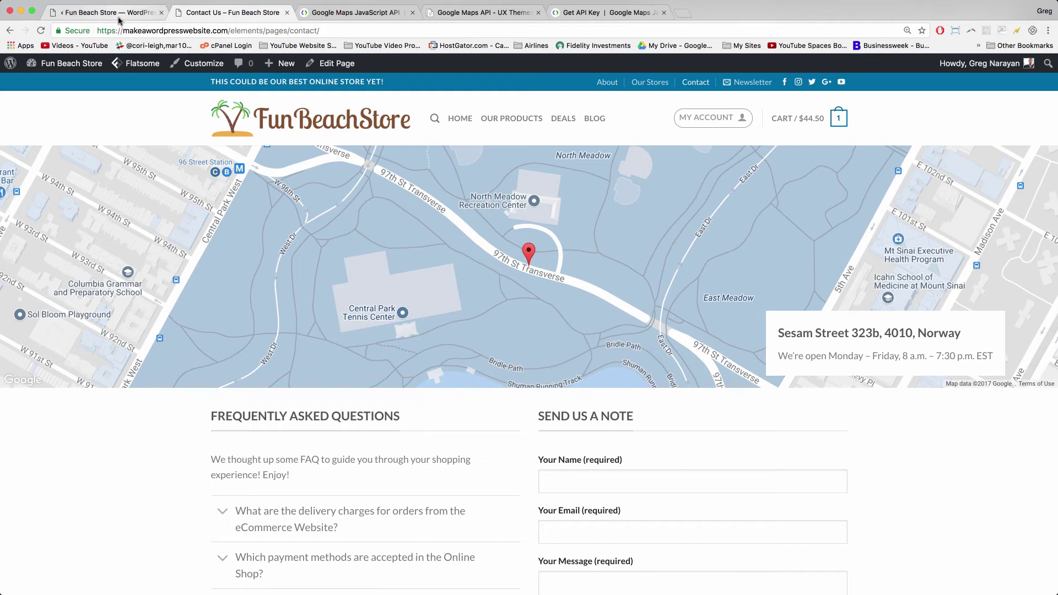
- Back in UX Builder, open the Map element's Options showing latitude 40.79028 and longitude -73.95972
{"action": "left_click", "coordinate": [134, 15]}
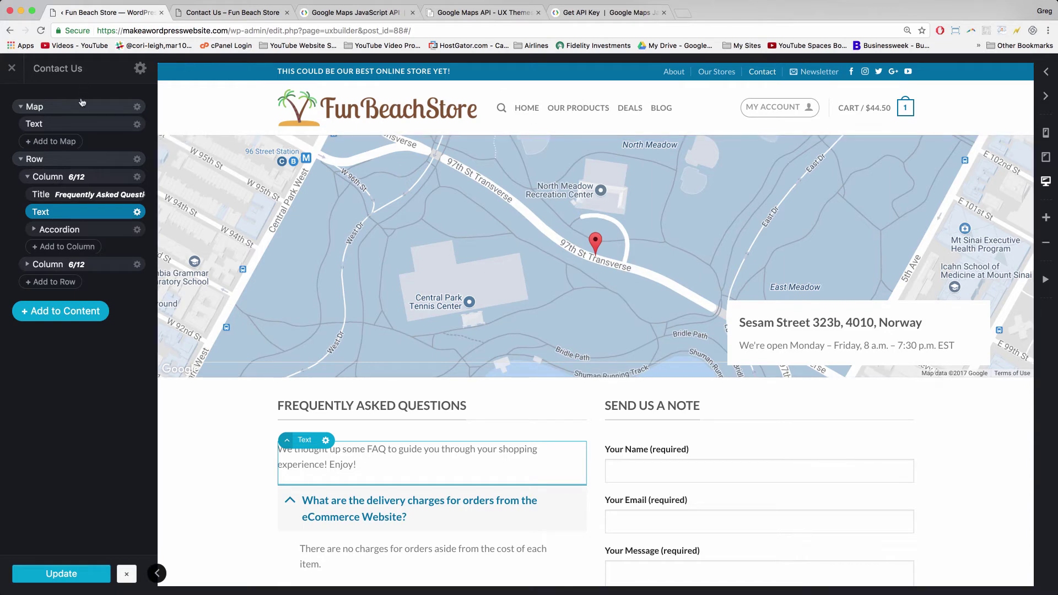
{"action": "left_click", "coordinate": [133, 107]}
{"action": "left_click", "coordinate": [135, 139]}
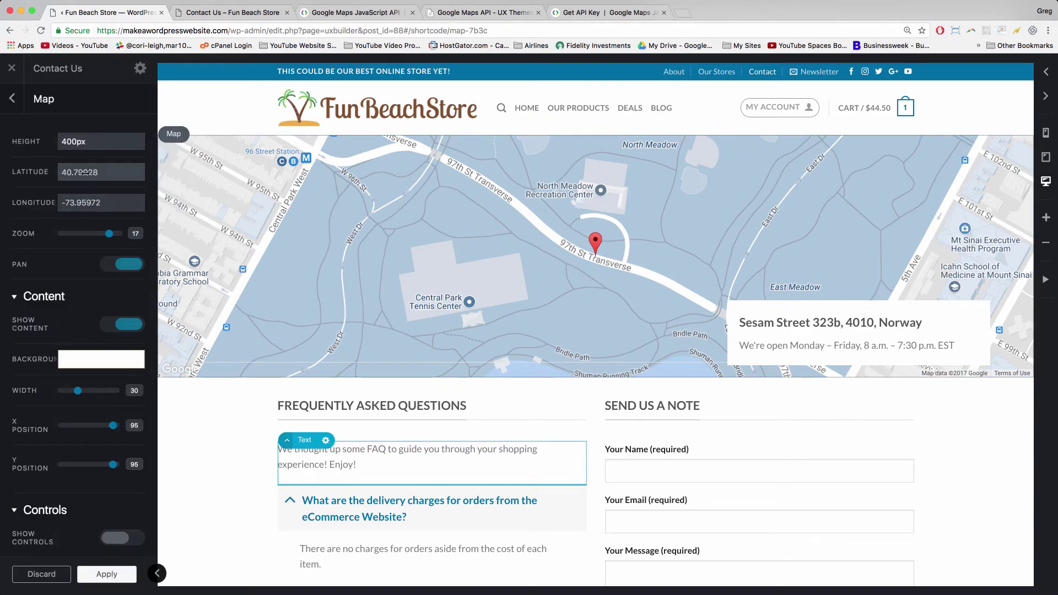
- Search Google for 'chelsea market' and open Chelsea Market in Google Maps
{"action": "left_click", "coordinate": [686, 16]}
{"action": "type", "text": "chesl"}
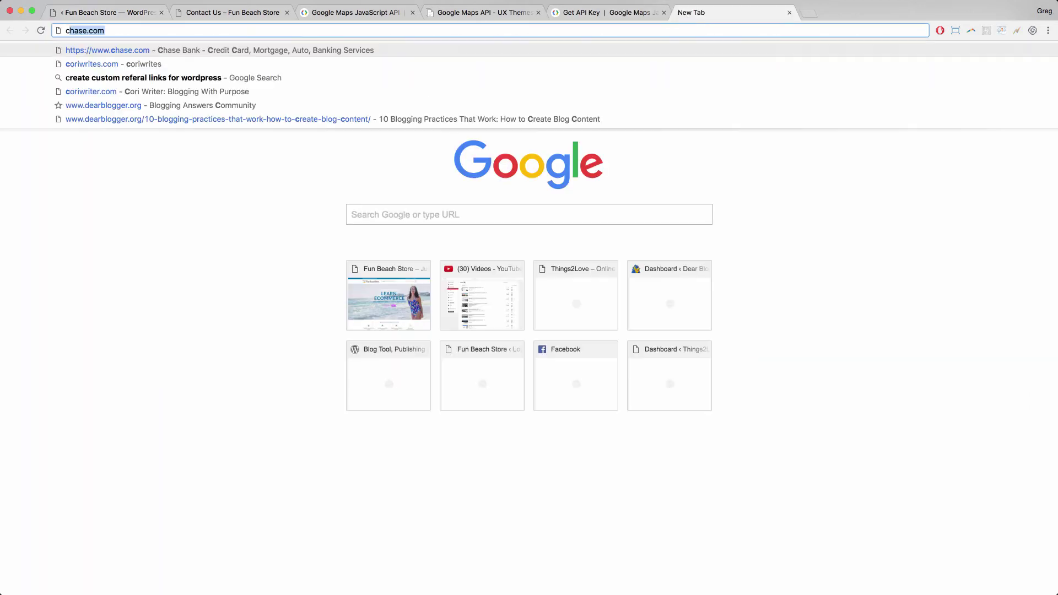
{"action": "key", "text": "BackSpace"}
{"action": "key", "text": "BackSpace"}
{"action": "type", "text": "lsea mark"}
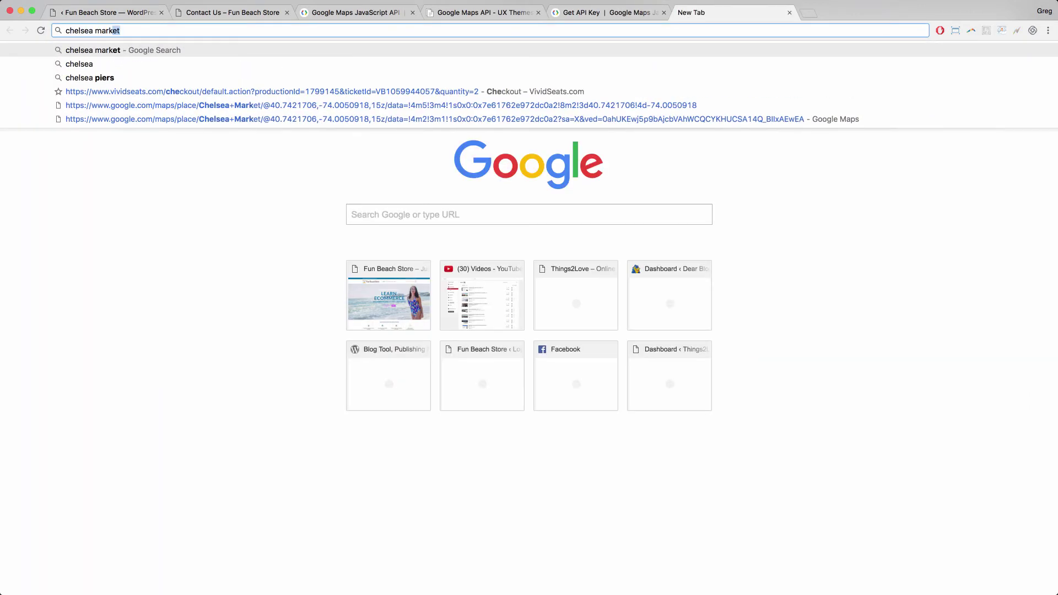
{"action": "key", "text": "Return"}
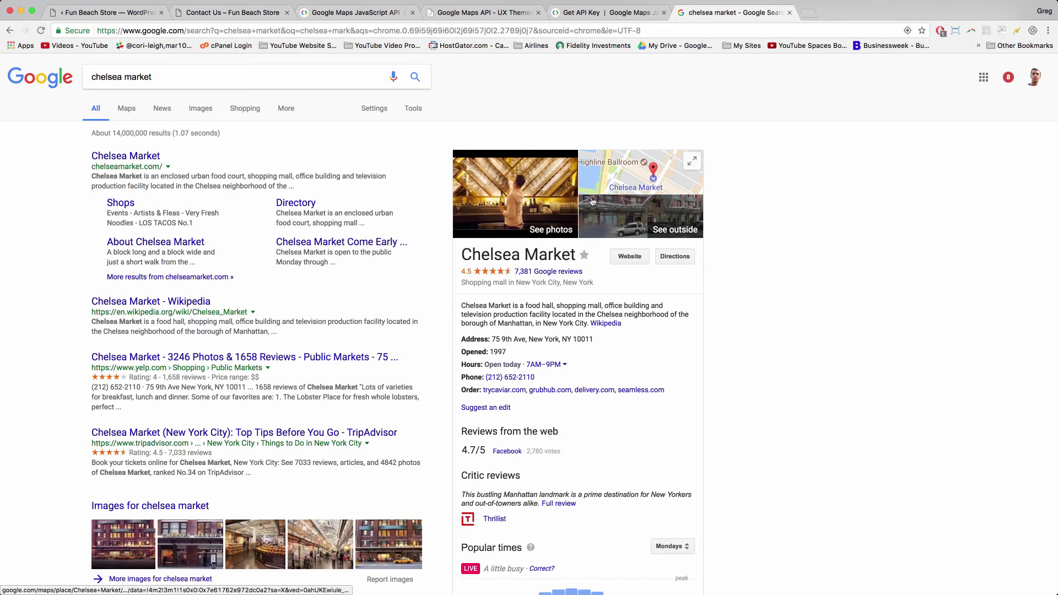
{"action": "left_click", "coordinate": [647, 180]}
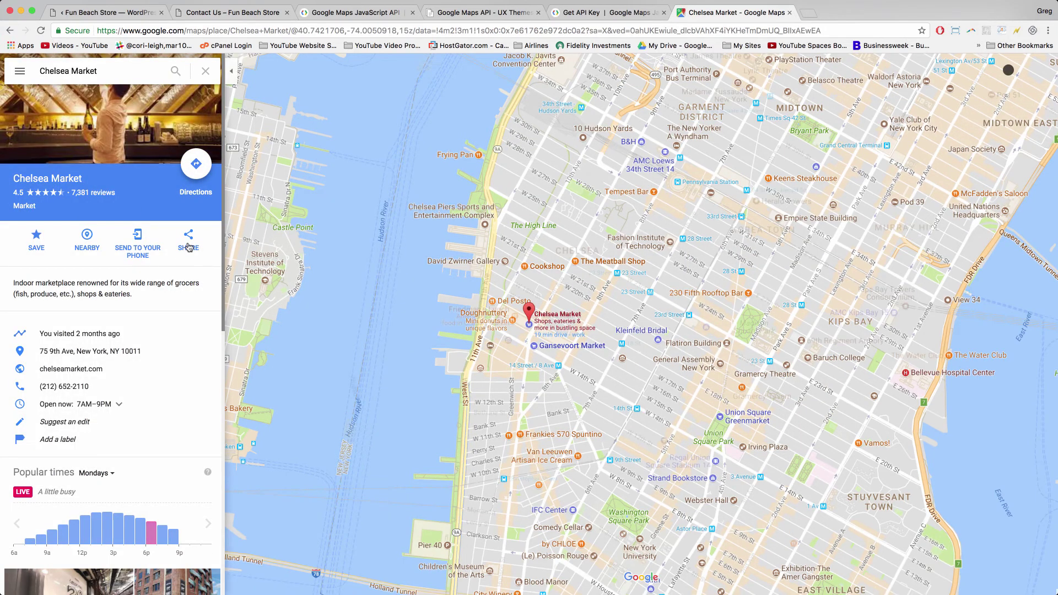
- Copy the latitude 40.7421706 from Chelsea Market's share link
{"action": "left_click", "coordinate": [188, 246]}
{"action": "left_click", "coordinate": [494, 287]}
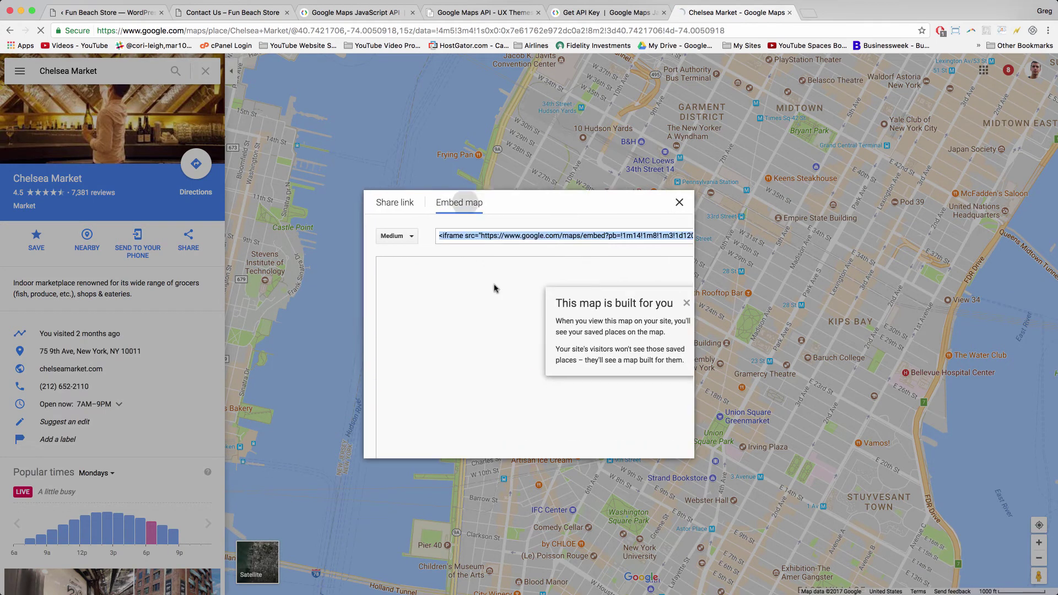
{"action": "left_click", "coordinate": [382, 166]}
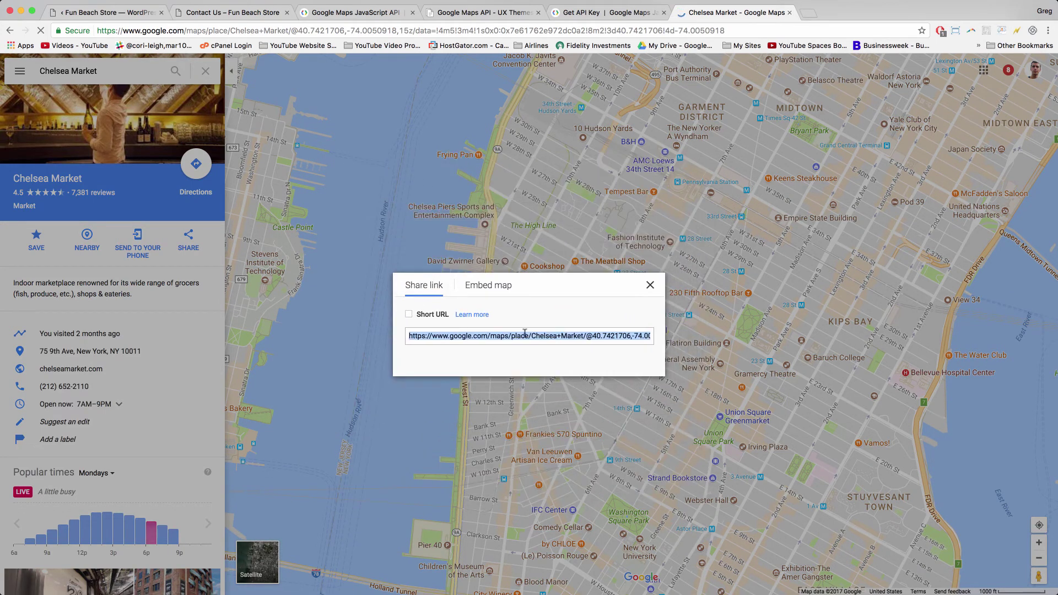
{"action": "left_click", "coordinate": [551, 341]}
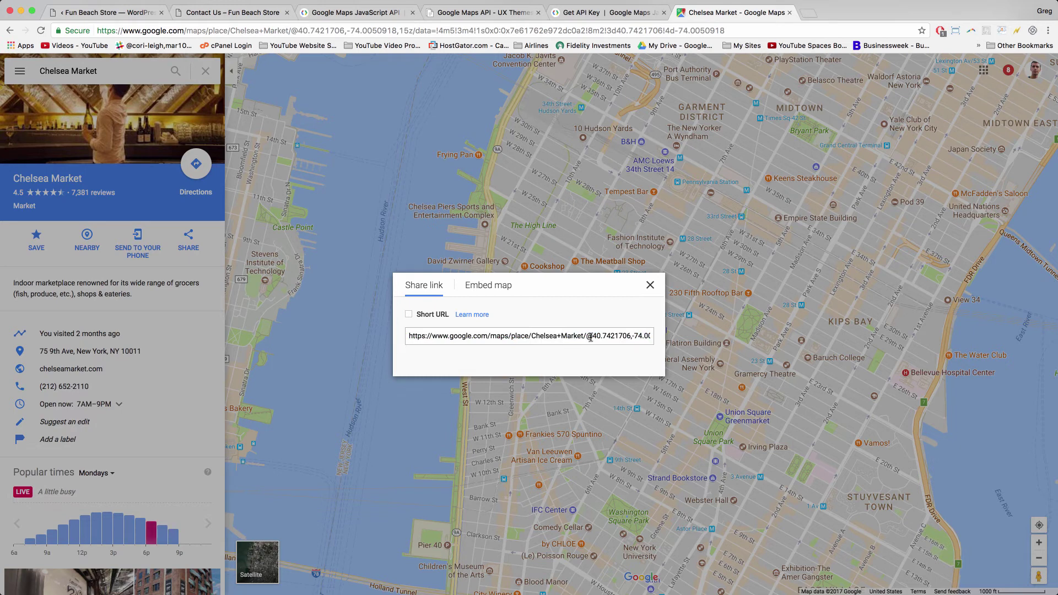
{"action": "left_click_drag", "start_coordinate": [593, 338], "coordinate": [495, 335]}
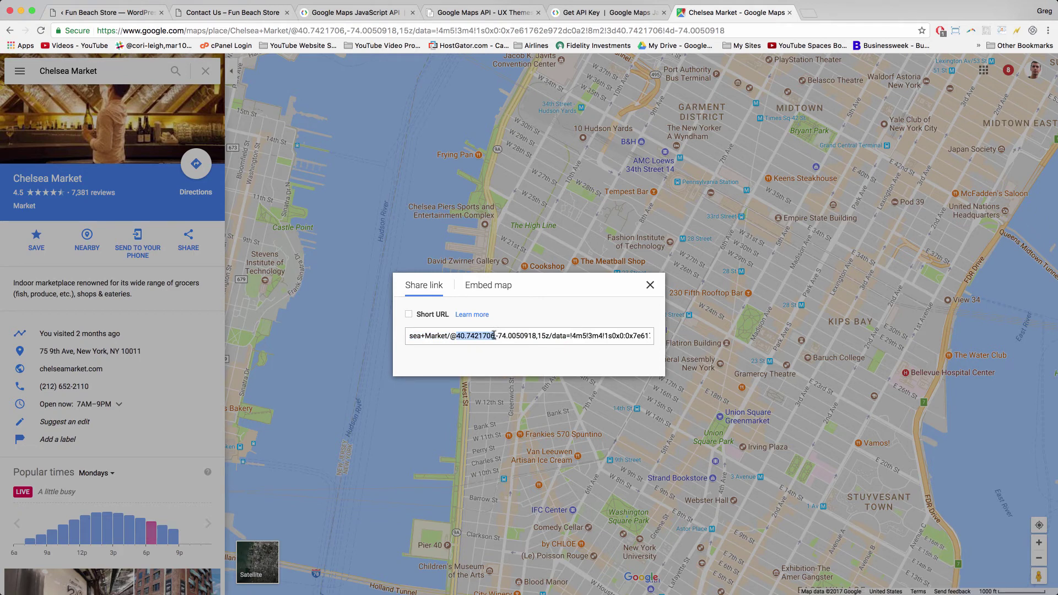
{"action": "right_click", "coordinate": [484, 336]}
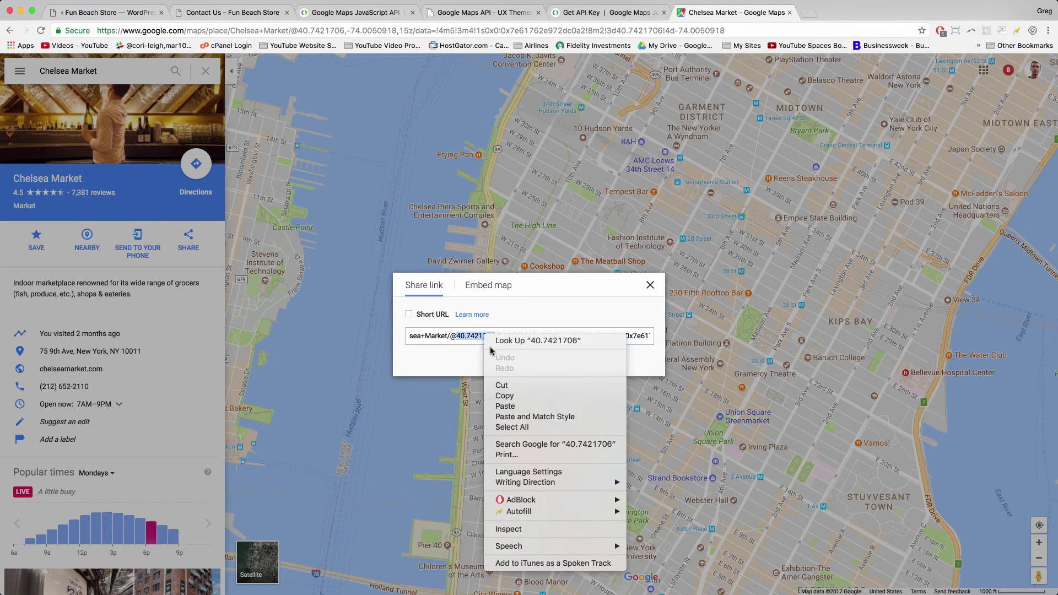
{"action": "left_click", "coordinate": [501, 396]}
{"action": "left_click", "coordinate": [135, 14]}
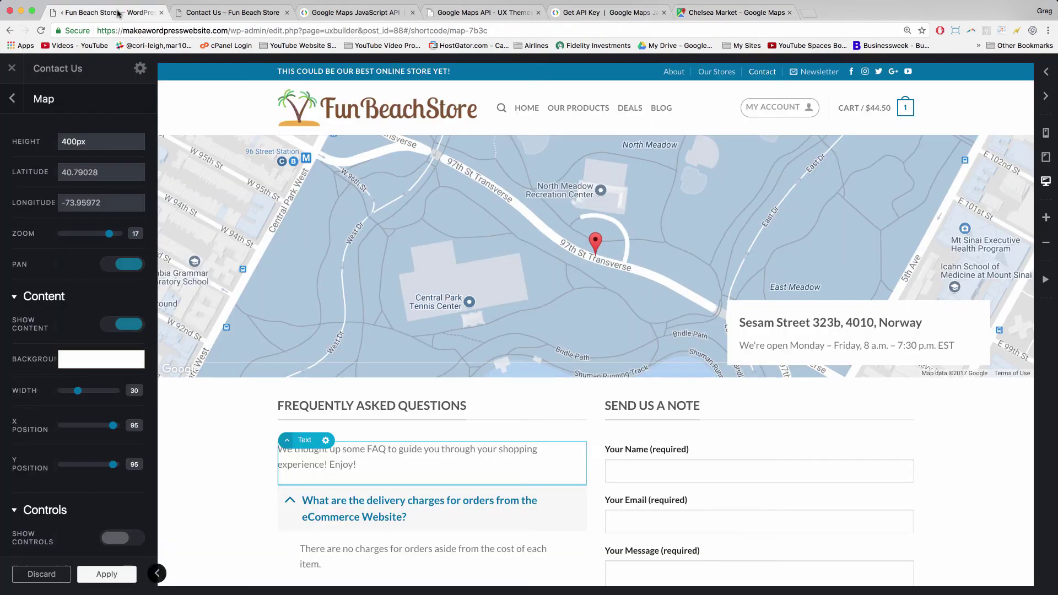
- Replace the Map element's latitude with the copied value 40.7421706
{"action": "left_click", "coordinate": [97, 174]}
{"action": "key", "text": "BackSpace"}
{"action": "key", "text": "BackSpace"}
{"action": "type", "text": "52"}
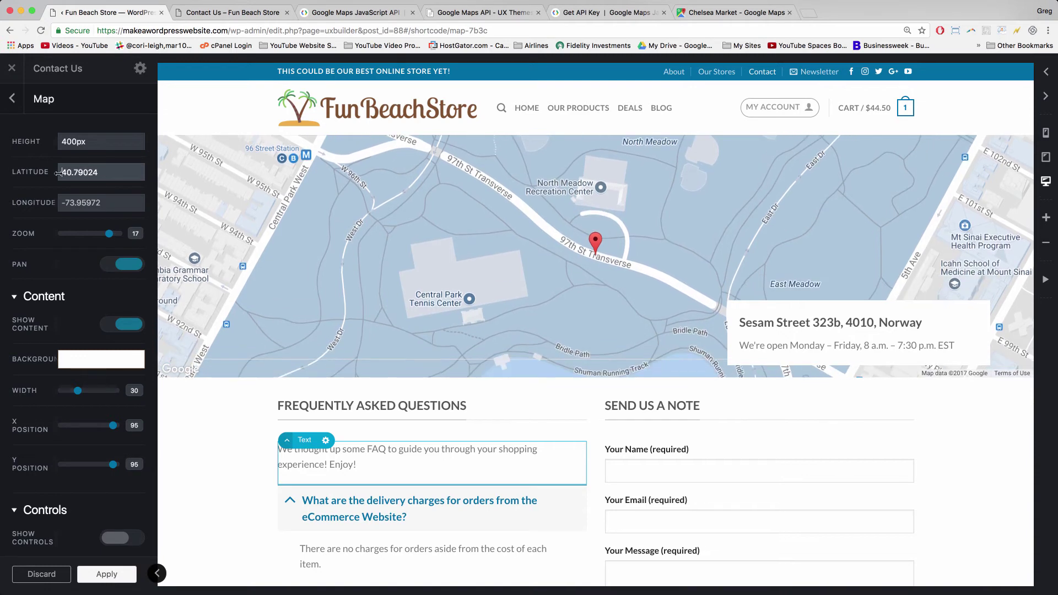
{"action": "key", "text": "BackSpace"}
{"action": "type", "text": "4"}
{"action": "double_click", "coordinate": [79, 176]}
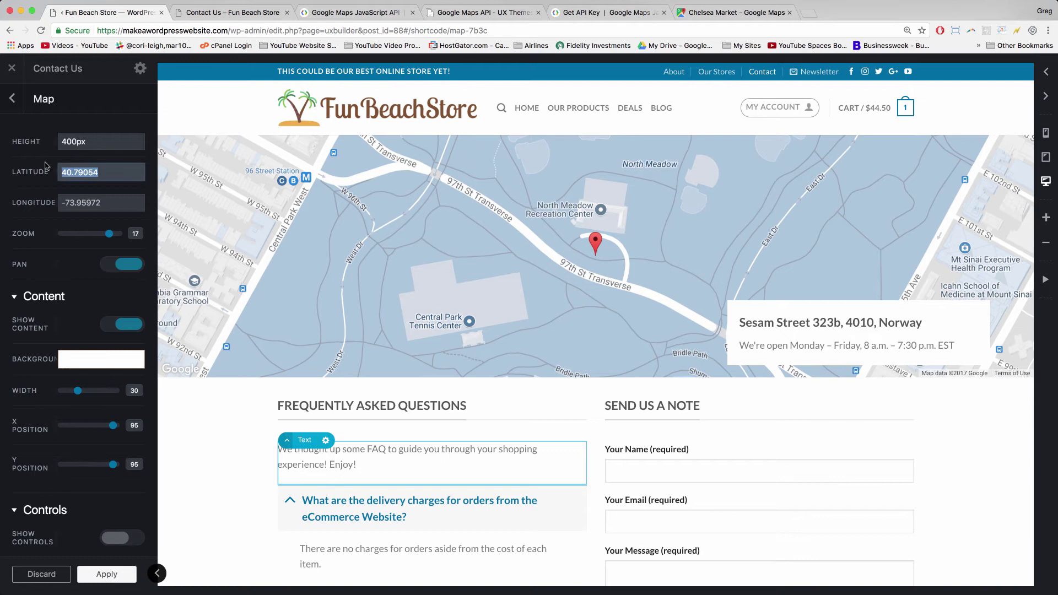
{"action": "key", "text": "super+v"}
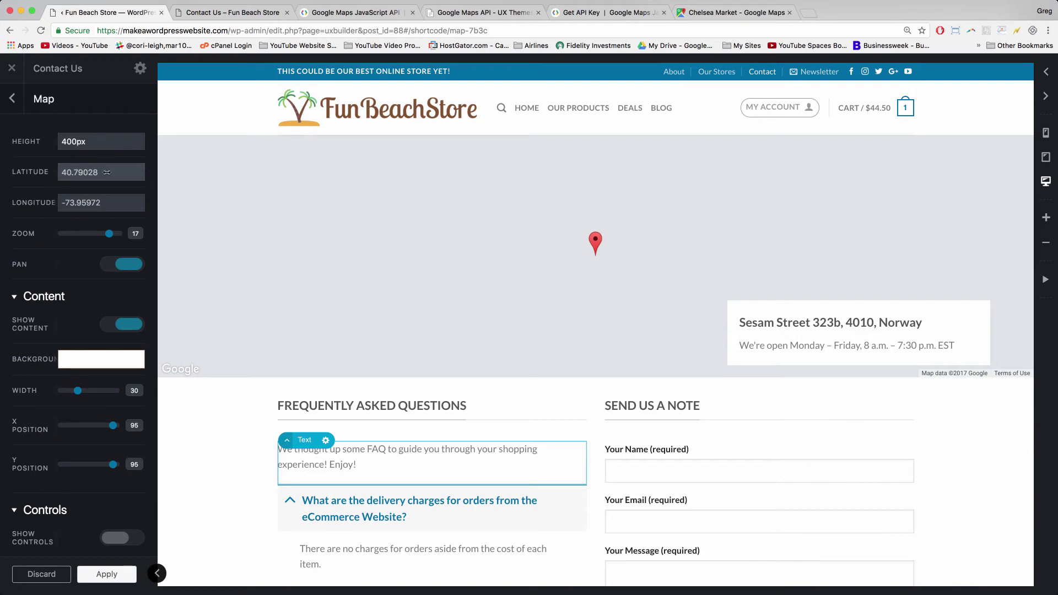
{"action": "left_click_drag", "start_coordinate": [107, 172], "coordinate": [65, 172]}
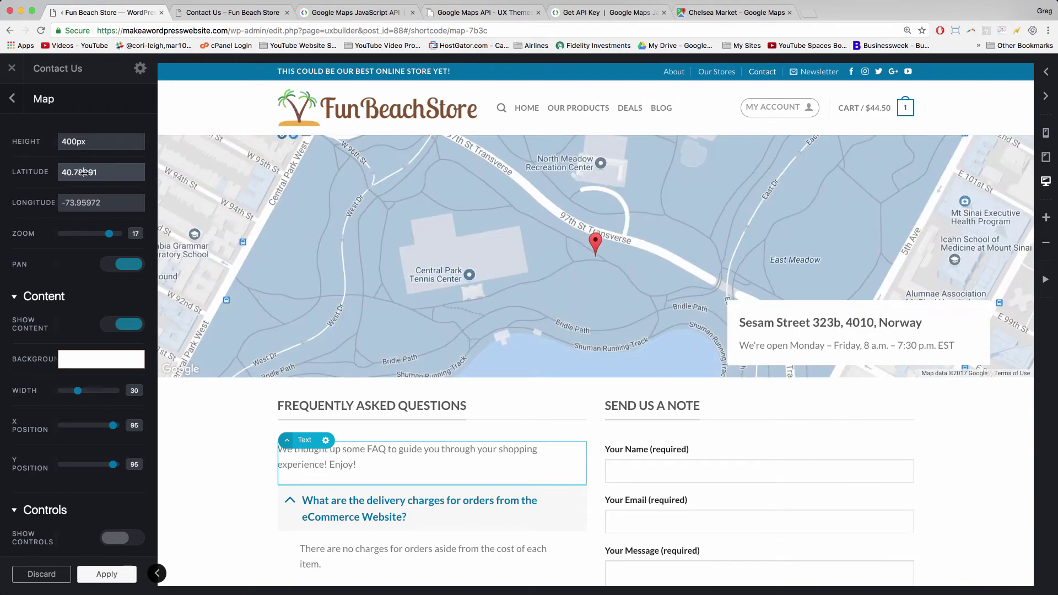
{"action": "double_click", "coordinate": [83, 172]}
{"action": "right_click", "coordinate": [84, 174]}
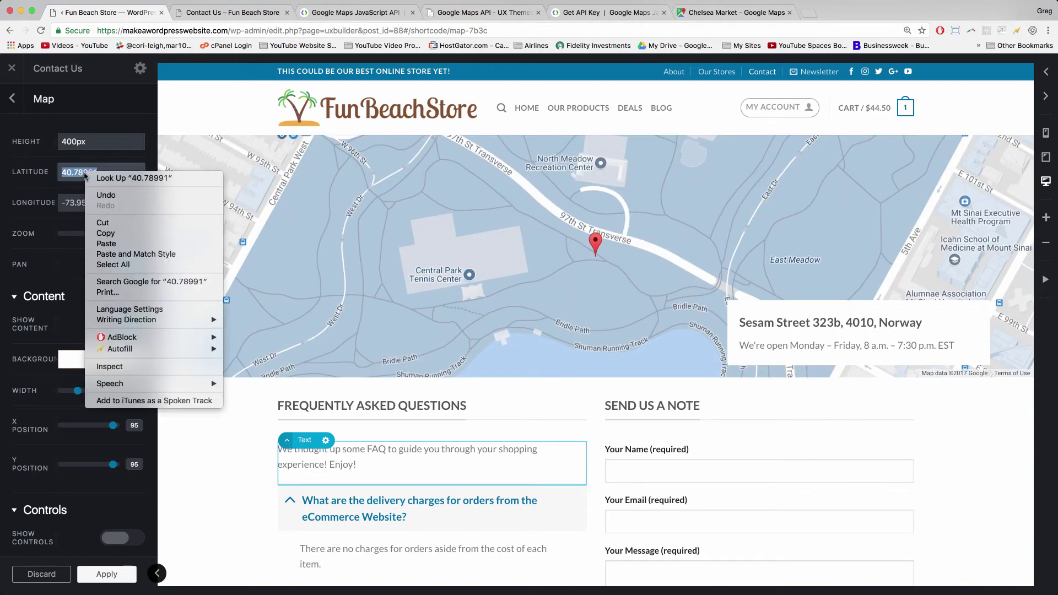
{"action": "left_click", "coordinate": [105, 243]}
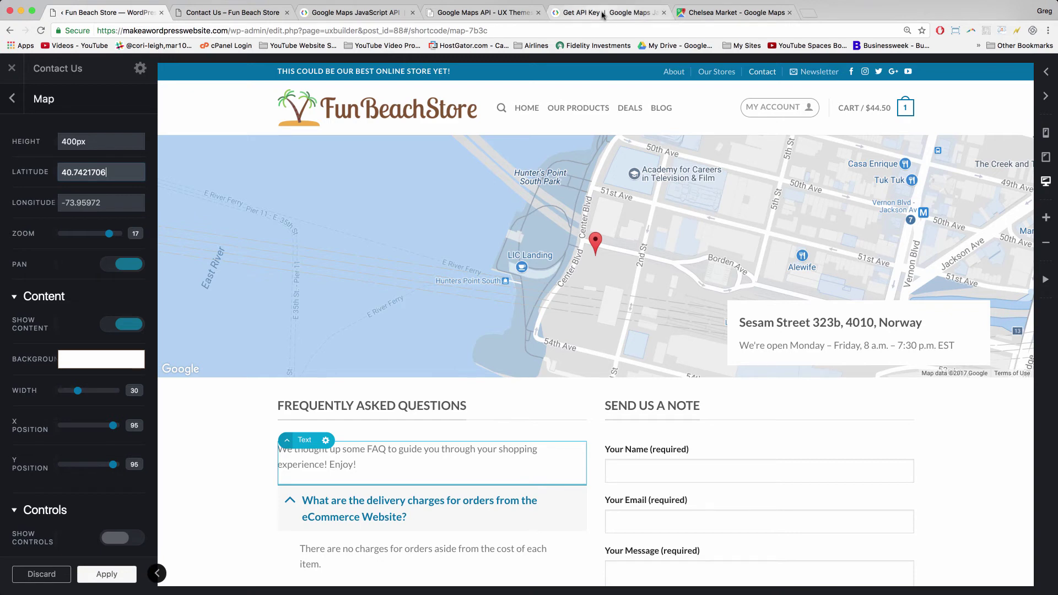
- Copy Chelsea Market's longitude -74.0050918 from the Google Maps share link
{"action": "left_click", "coordinate": [736, 12]}
{"action": "left_click", "coordinate": [617, 337]}
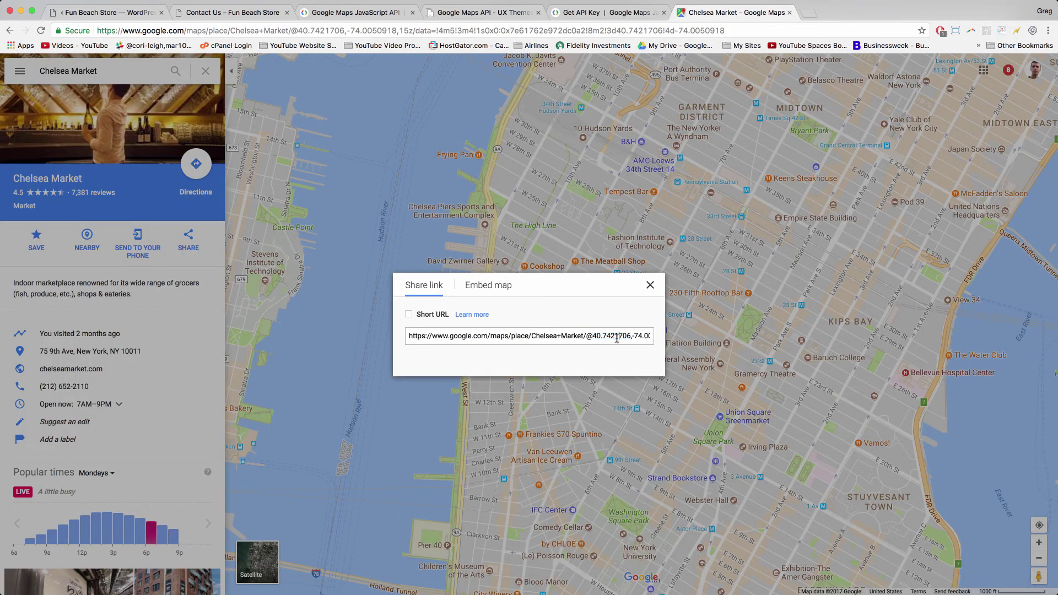
{"action": "left_click_drag", "start_coordinate": [633, 337], "coordinate": [661, 337]}
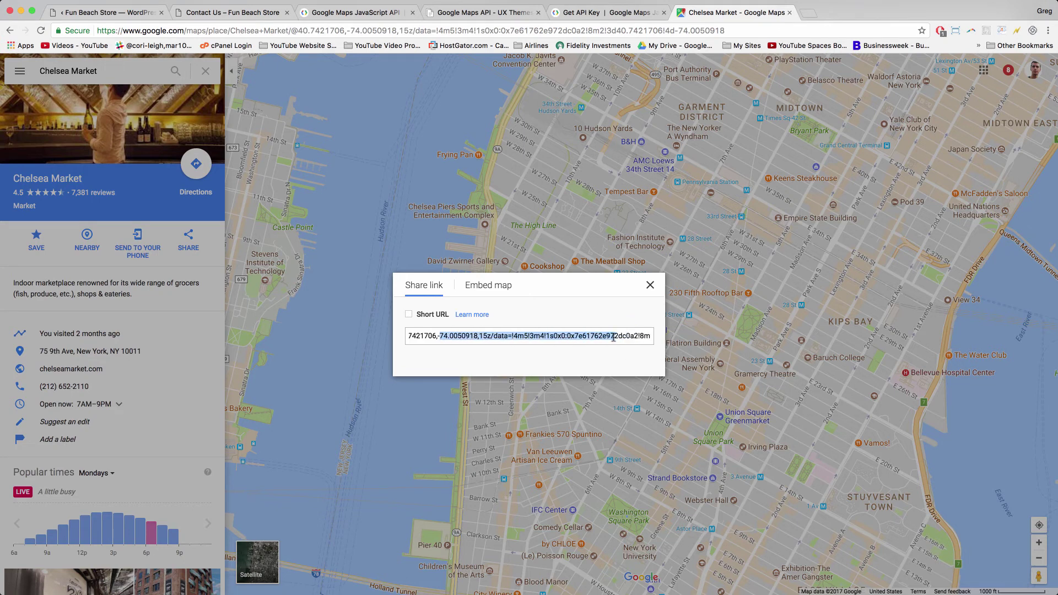
{"action": "left_click", "coordinate": [494, 336]}
{"action": "left_click_drag", "start_coordinate": [438, 338], "coordinate": [479, 336]}
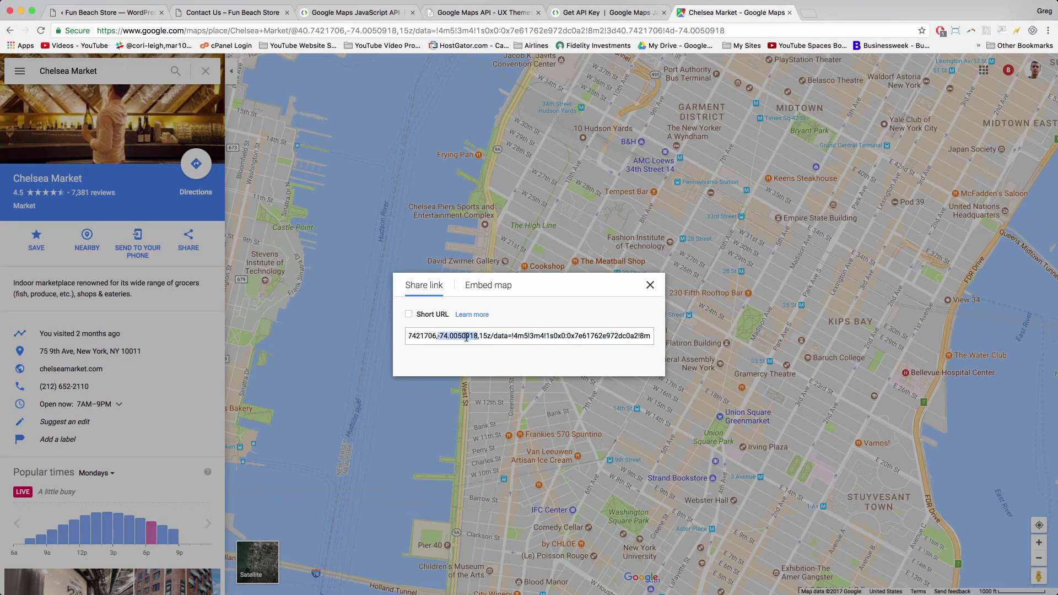
{"action": "right_click", "coordinate": [466, 338]}
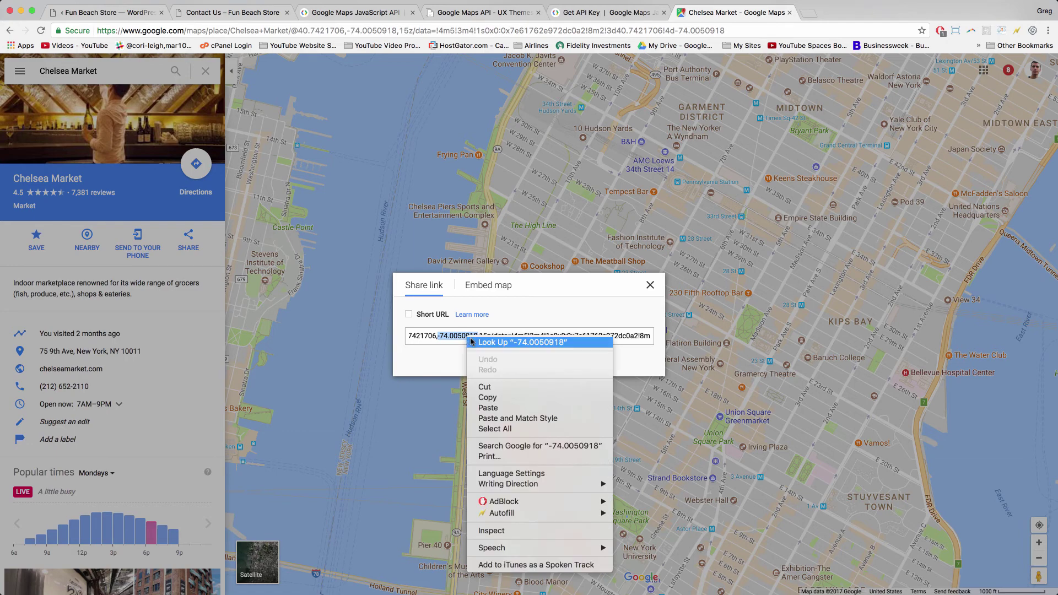
{"action": "left_click", "coordinate": [491, 400]}
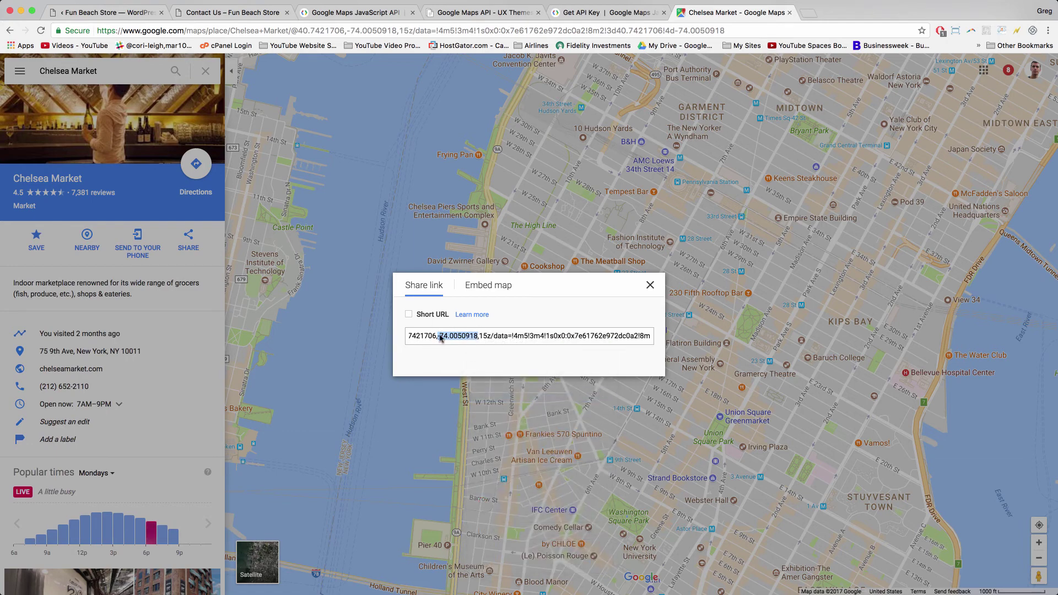
{"action": "left_click", "coordinate": [78, 13]}
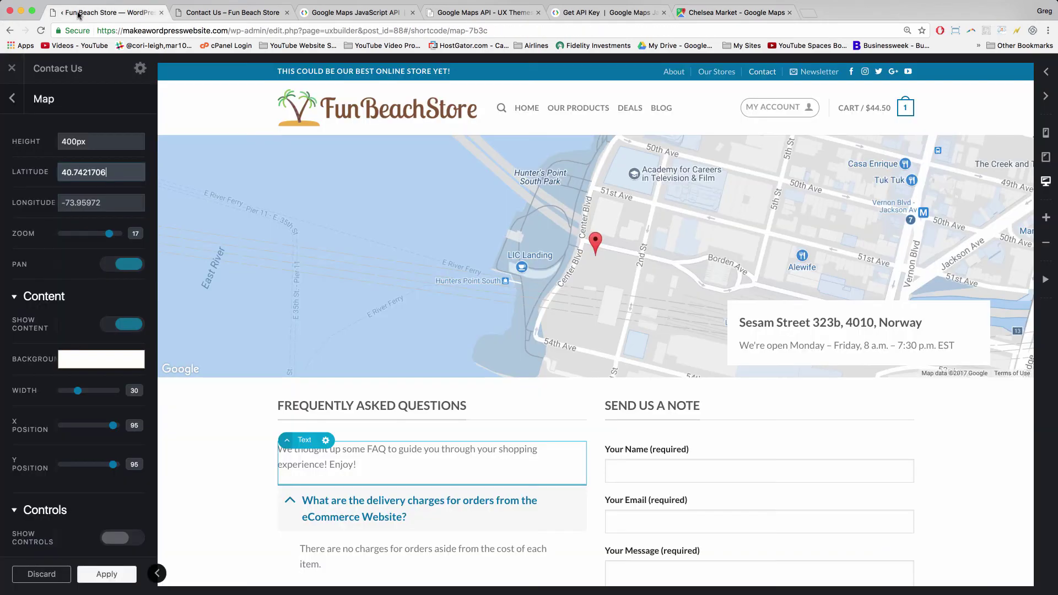
- Set the map longitude to -74.0050918 and zoom to 16, then apply the settings
{"action": "left_click", "coordinate": [80, 204]}
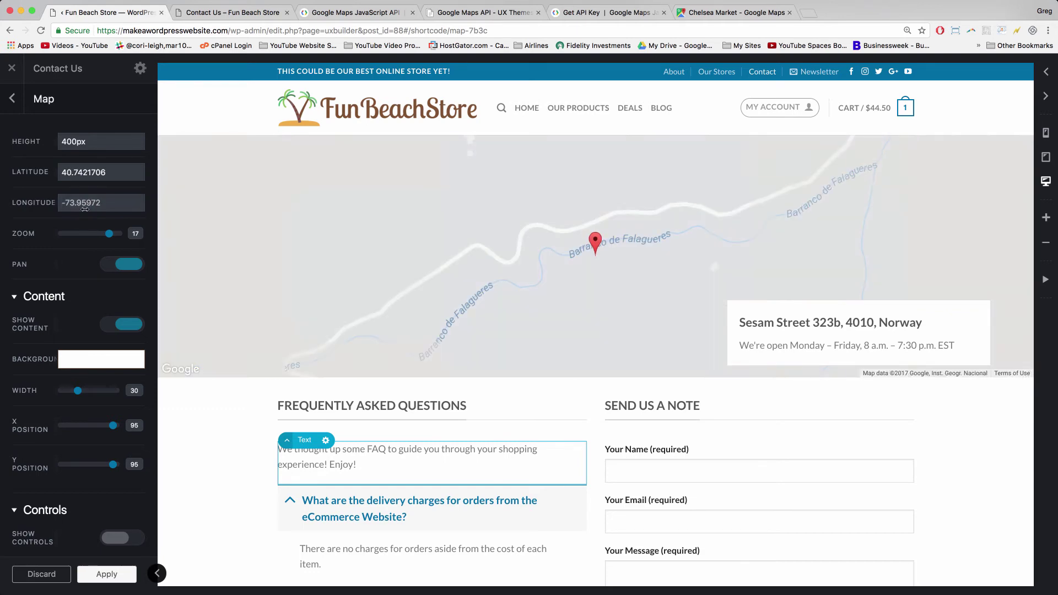
{"action": "key", "text": "ctrl+v"}
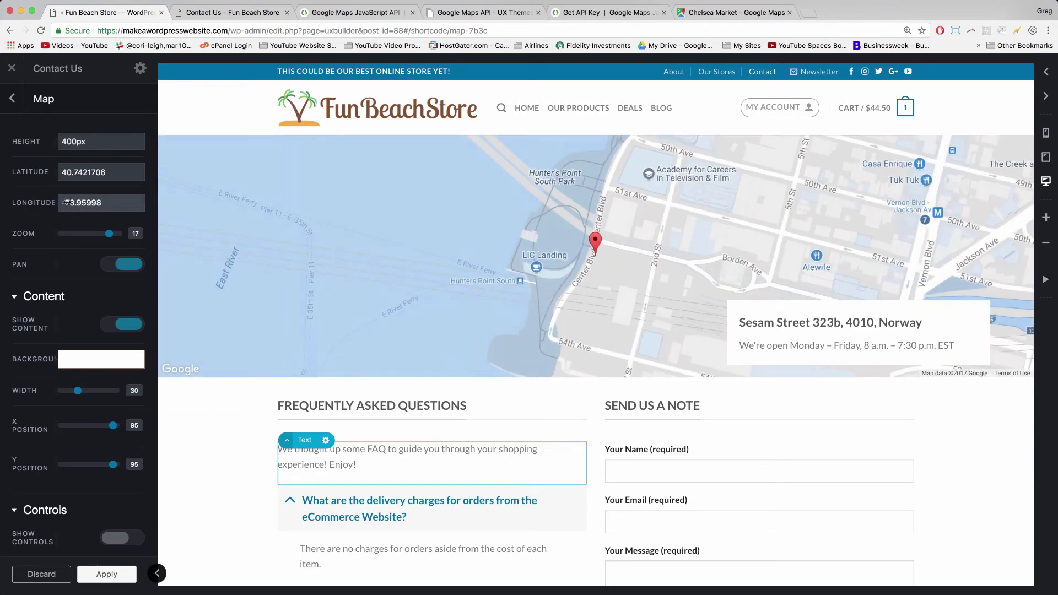
{"action": "double_click", "coordinate": [98, 201]}
{"action": "right_click", "coordinate": [84, 202]}
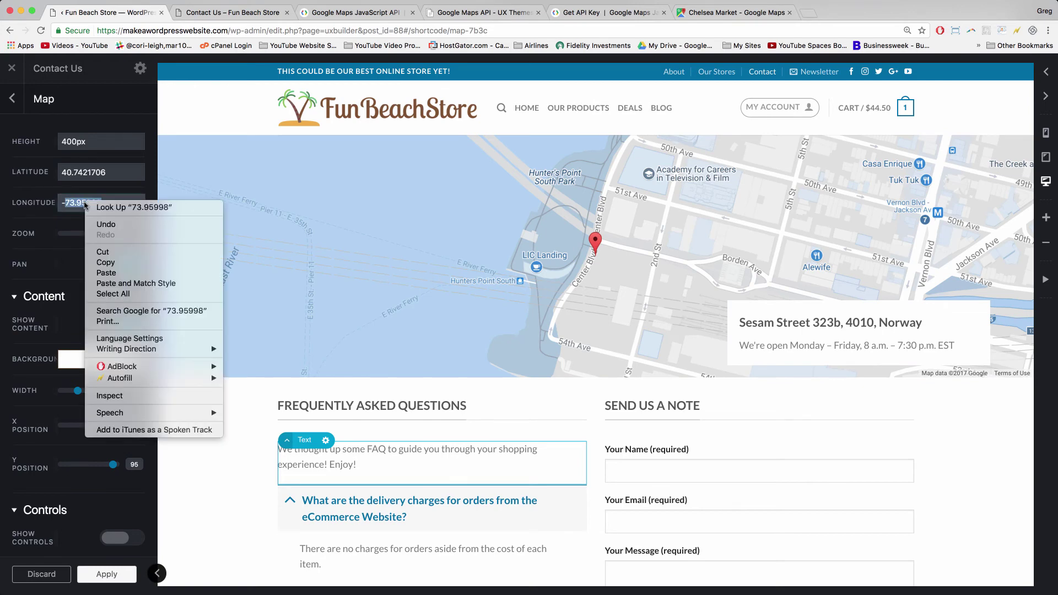
{"action": "left_click", "coordinate": [107, 273]}
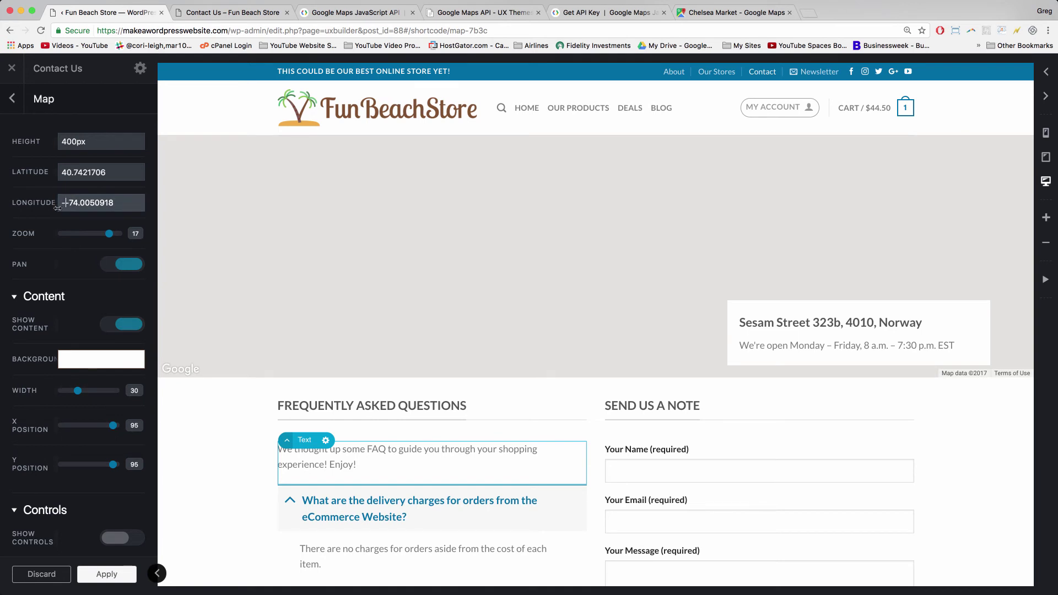
{"action": "key", "text": "BackSpace"}
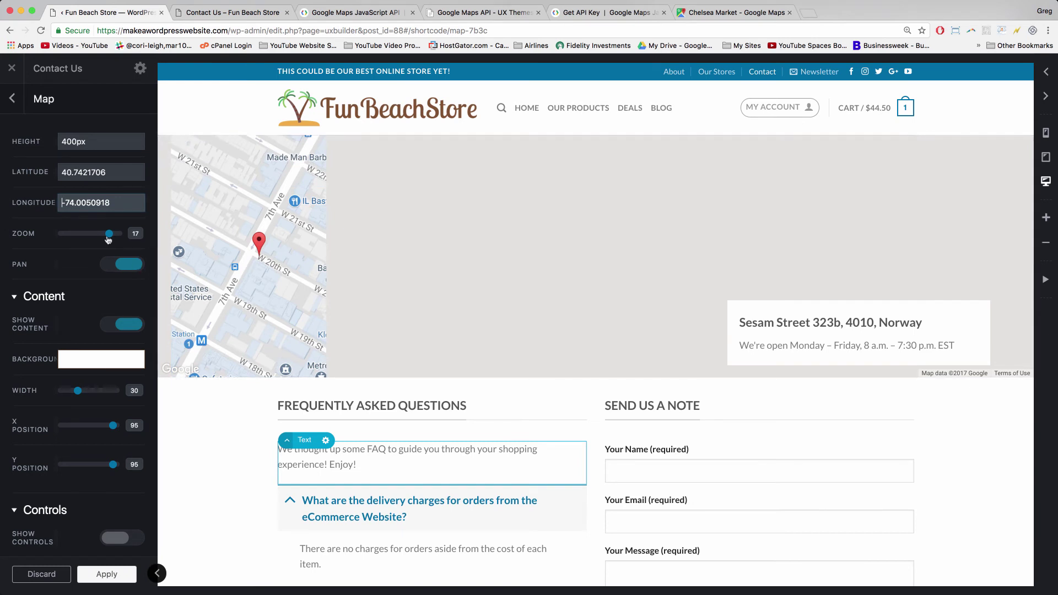
{"action": "left_click_drag", "start_coordinate": [108, 238], "coordinate": [110, 238]}
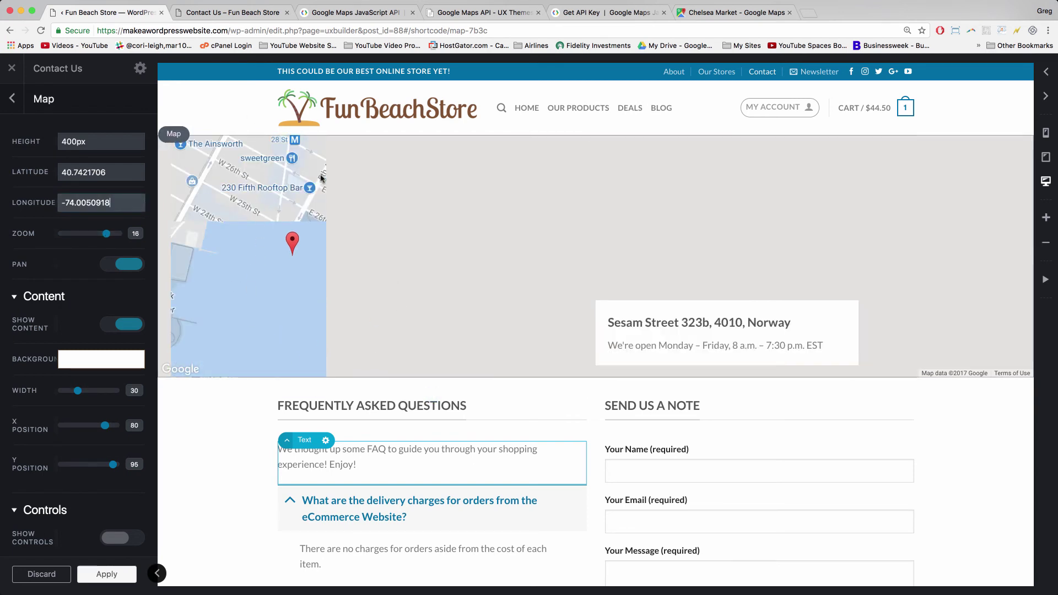
{"action": "left_click", "coordinate": [116, 579]}
- Update the page and reload the live Contact Us page to check the Chelsea Market map
{"action": "left_click", "coordinate": [117, 579]}
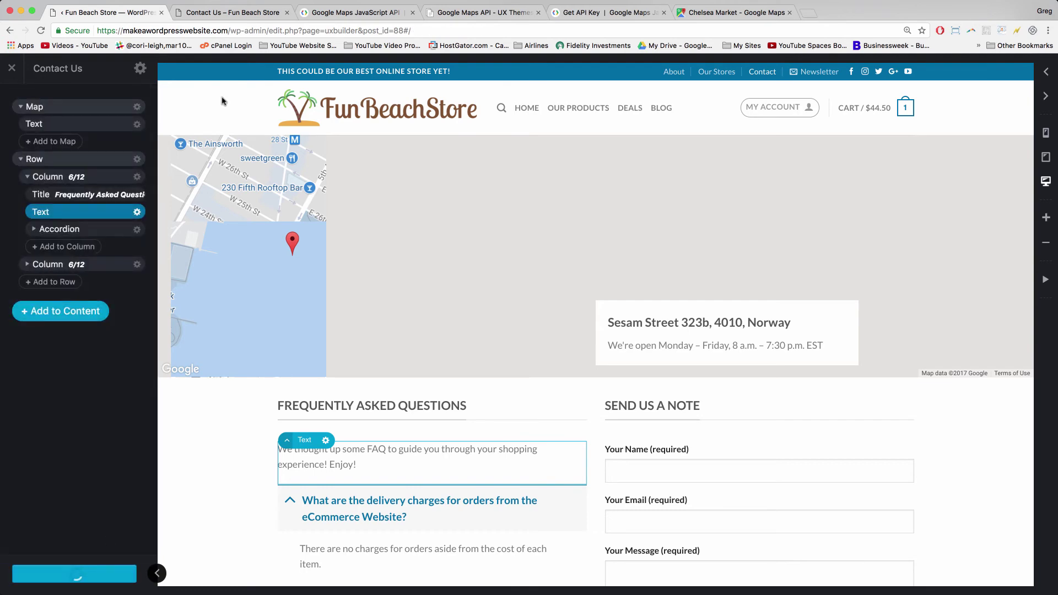
{"action": "left_click", "coordinate": [239, 12]}
{"action": "left_click", "coordinate": [250, 32]}
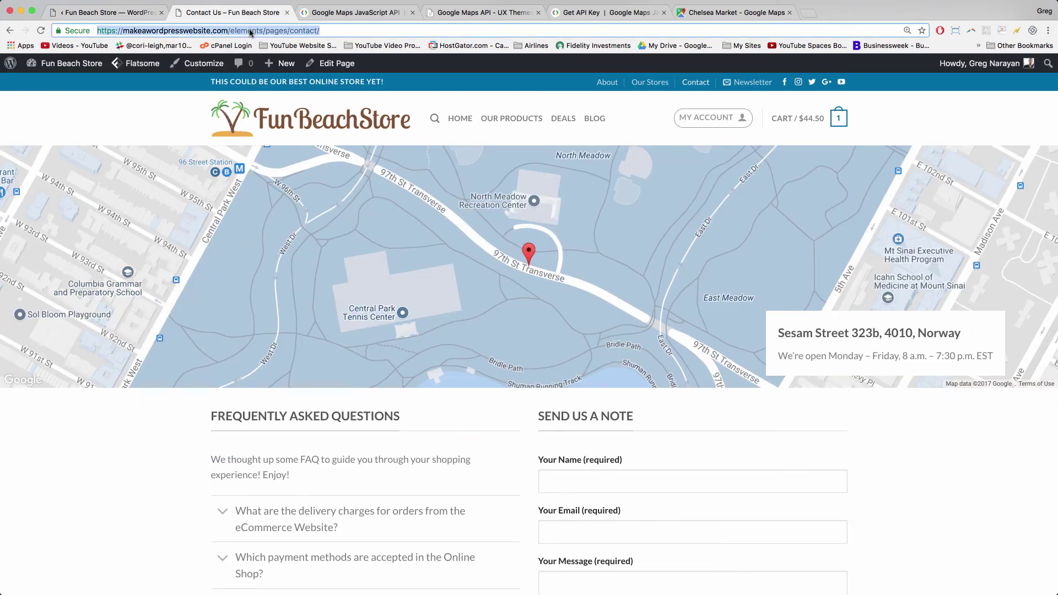
{"action": "key", "text": "Return"}
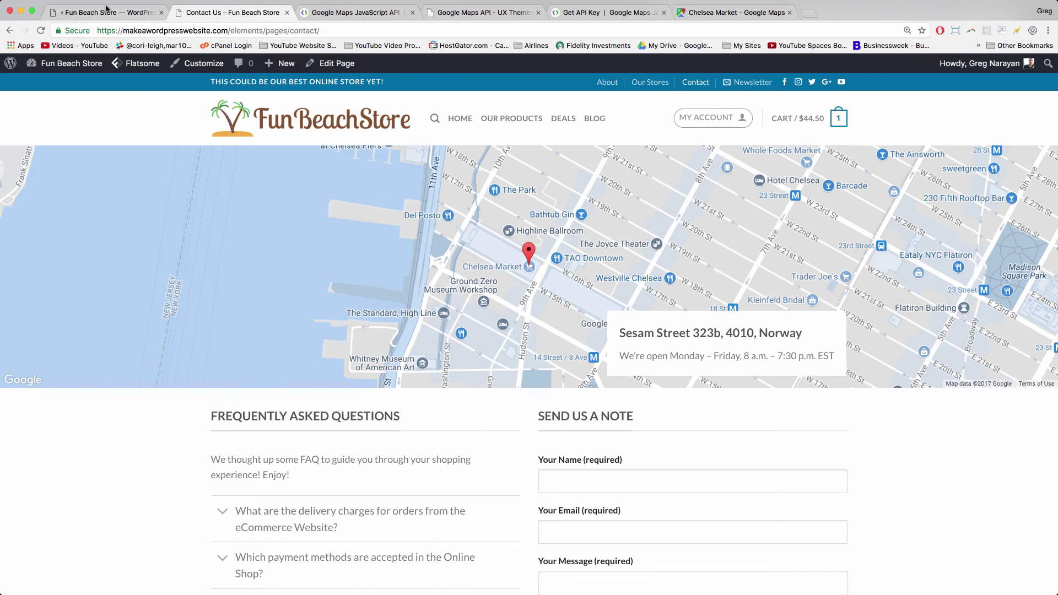
{"action": "left_click", "coordinate": [106, 7]}
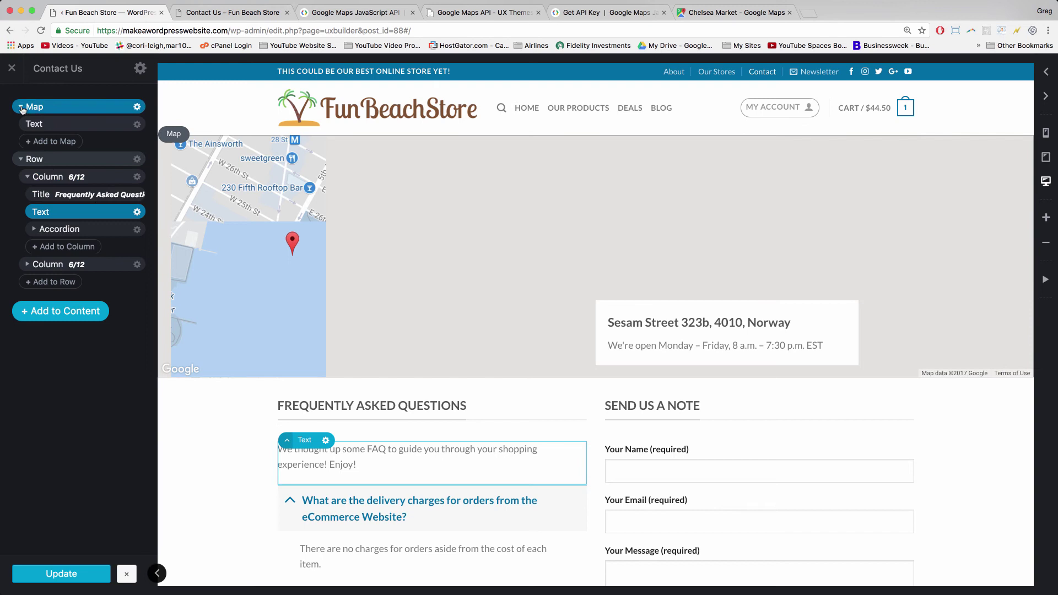
- Reload UX Builder and lower the Map element's zoom from 16 to 15
{"action": "left_click", "coordinate": [117, 32]}
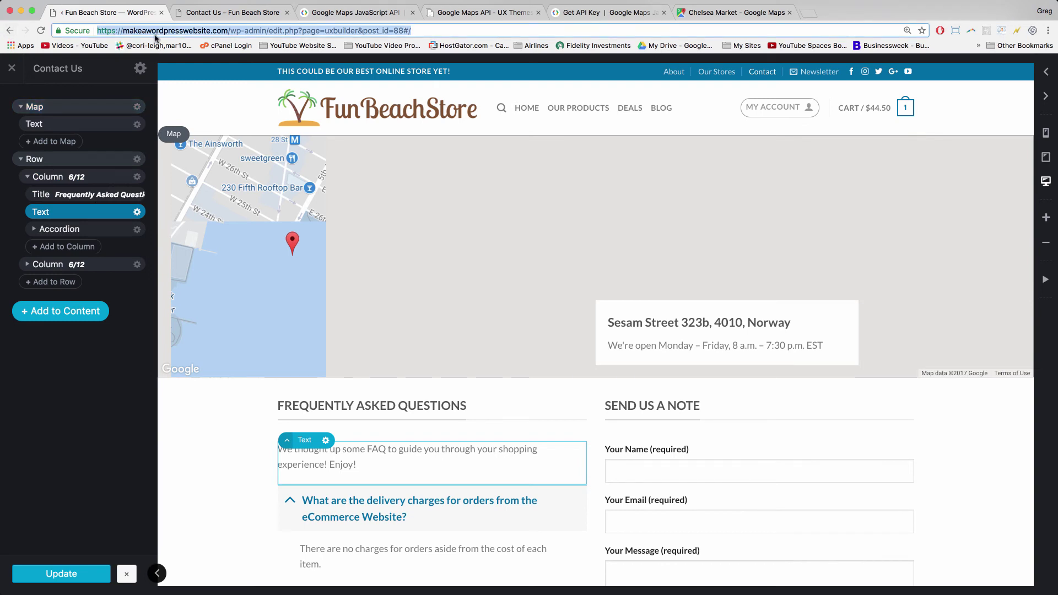
{"action": "key", "text": "Return"}
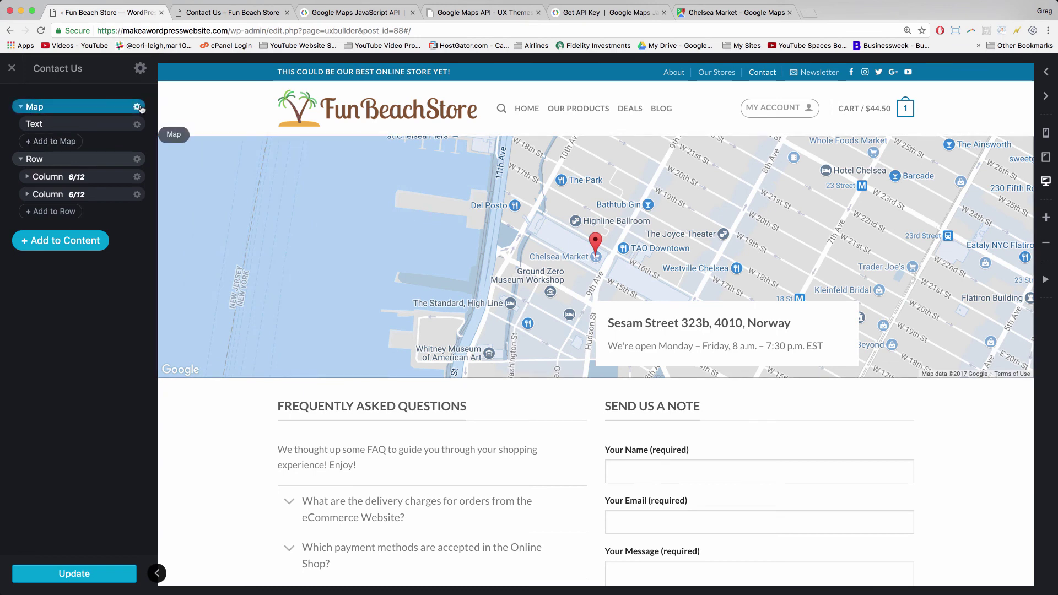
{"action": "left_click", "coordinate": [138, 107]}
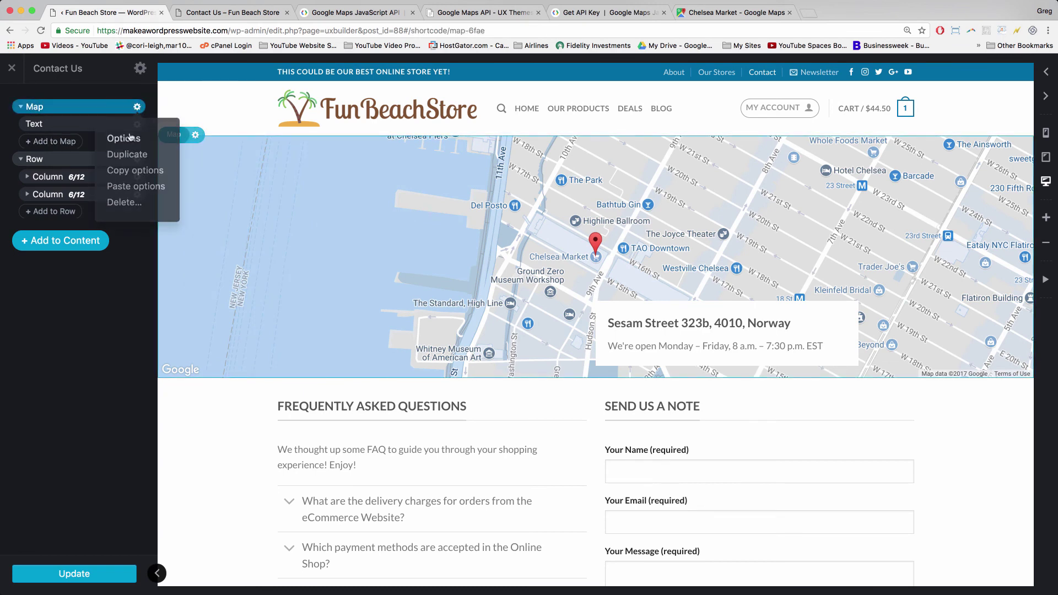
{"action": "left_click", "coordinate": [130, 139]}
{"action": "left_click_drag", "start_coordinate": [105, 235], "coordinate": [101, 235]}
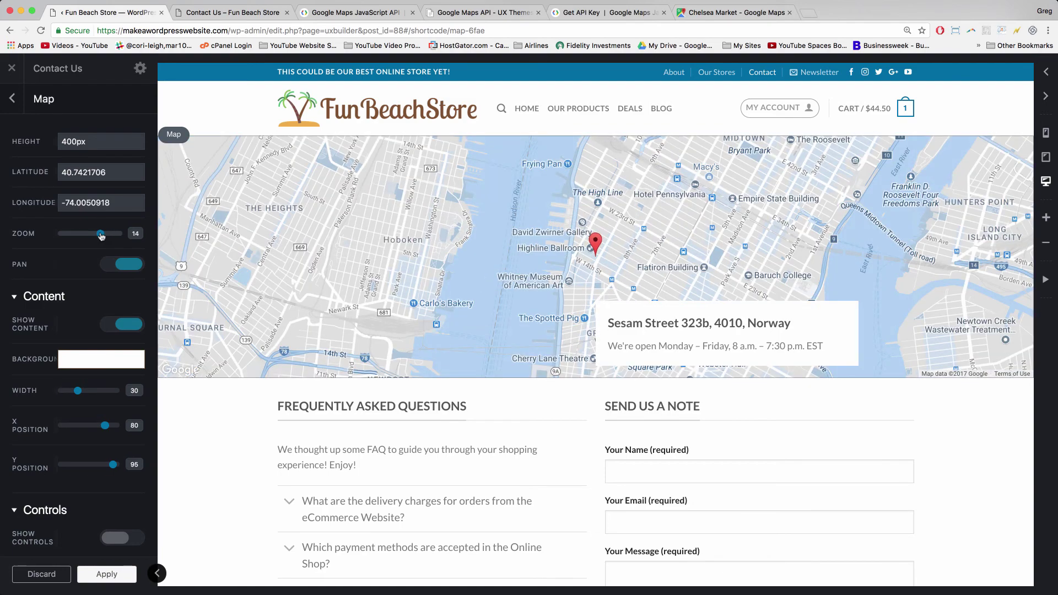
{"action": "left_click_drag", "start_coordinate": [102, 234], "coordinate": [104, 234]}
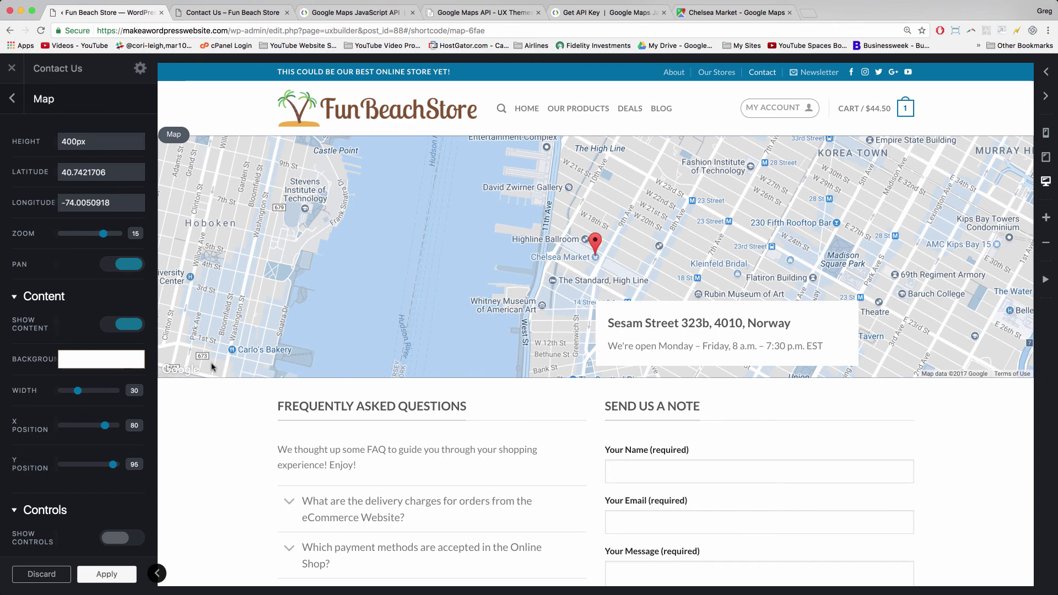
- Copy Chelsea Market's address, 75 9th Ave, New York, NY 10011, from the Google search results
{"action": "left_click", "coordinate": [656, 325]}
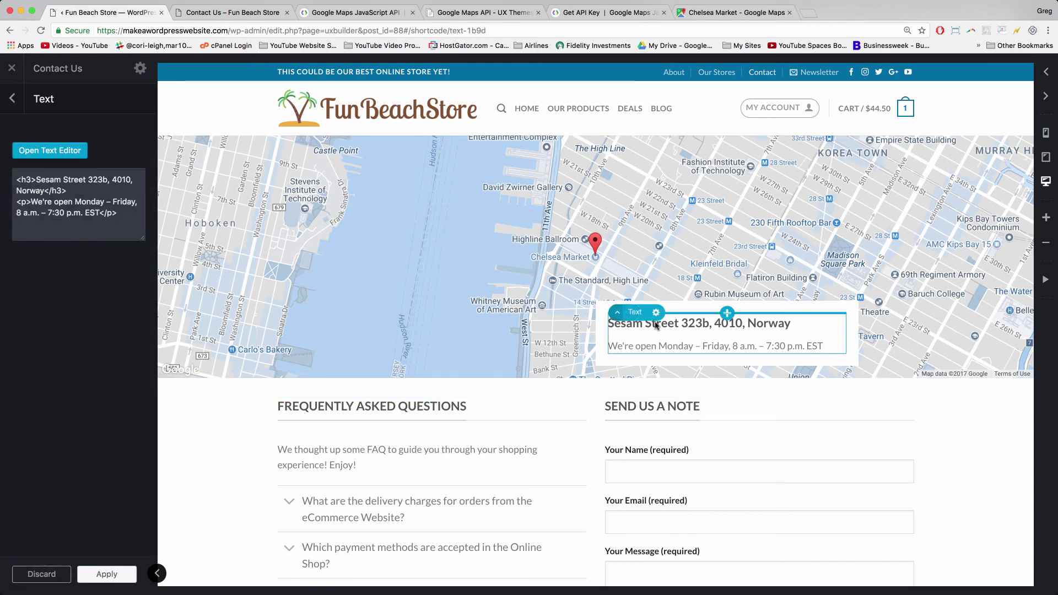
{"action": "left_click", "coordinate": [739, 11]}
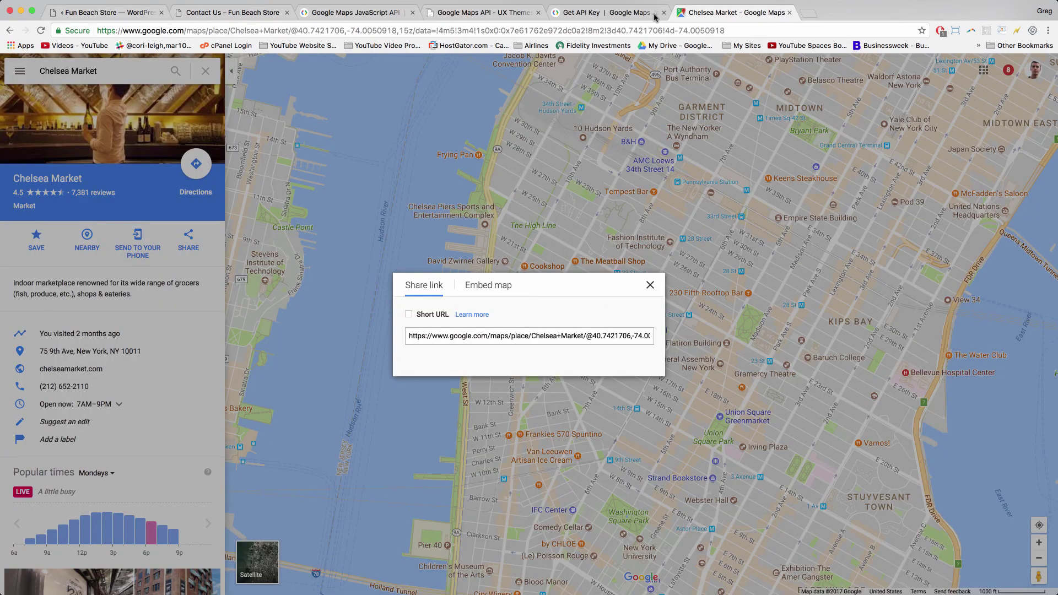
{"action": "left_click", "coordinate": [10, 30]}
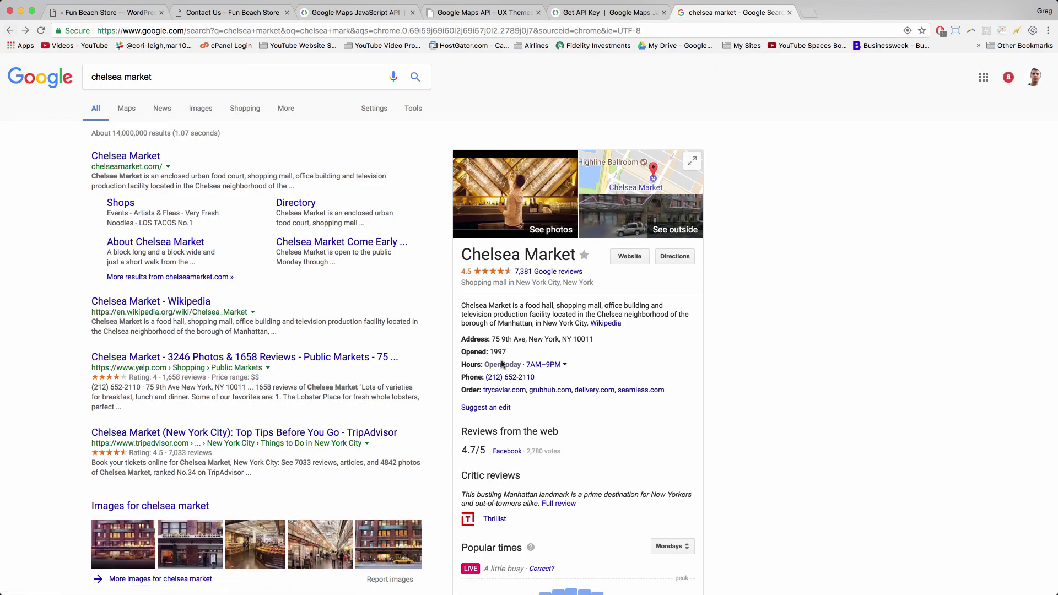
{"action": "left_click_drag", "start_coordinate": [492, 341], "coordinate": [594, 343]}
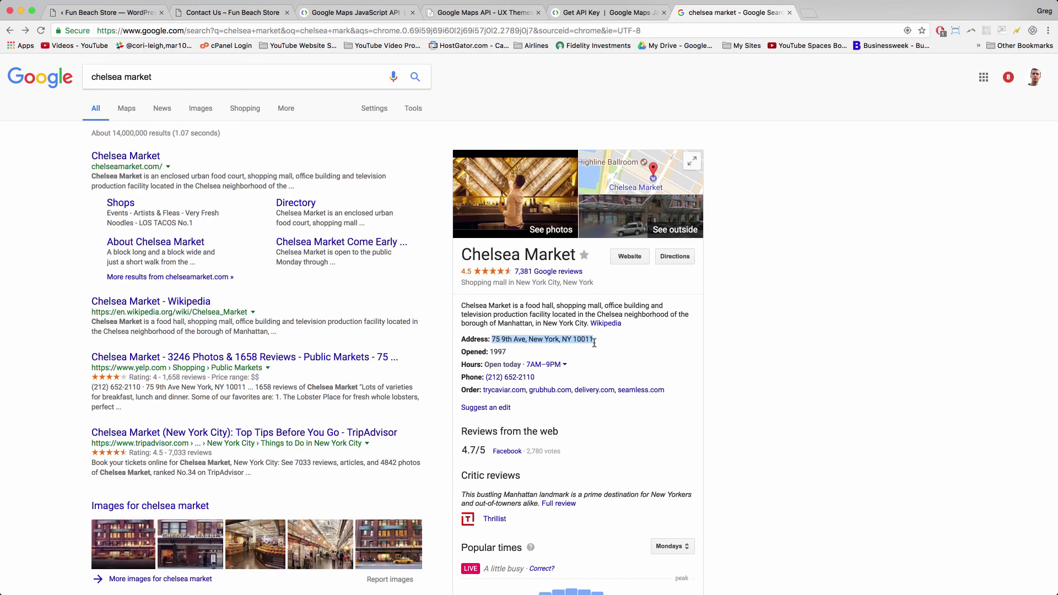
{"action": "right_click", "coordinate": [574, 341]}
{"action": "left_click", "coordinate": [589, 361]}
{"action": "left_click", "coordinate": [107, 13]}
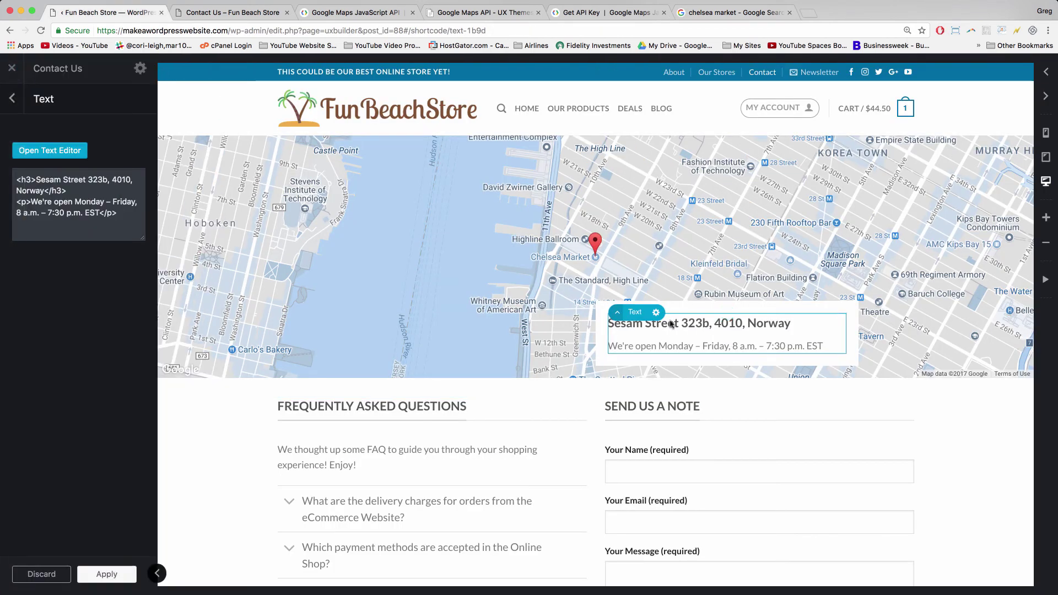
- Replace the old Sesam Street address with the copied one, headed by 'Chelsea Market YouTube Studios'
{"action": "left_click", "coordinate": [49, 149]}
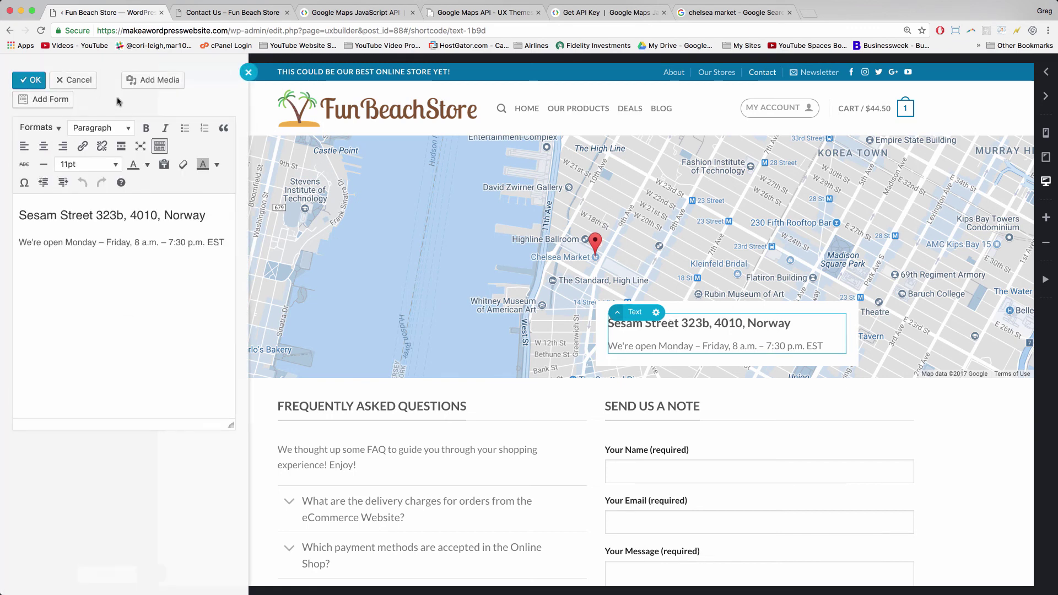
{"action": "left_click_drag", "start_coordinate": [212, 215], "coordinate": [19, 215]}
{"action": "right_click", "coordinate": [72, 215]}
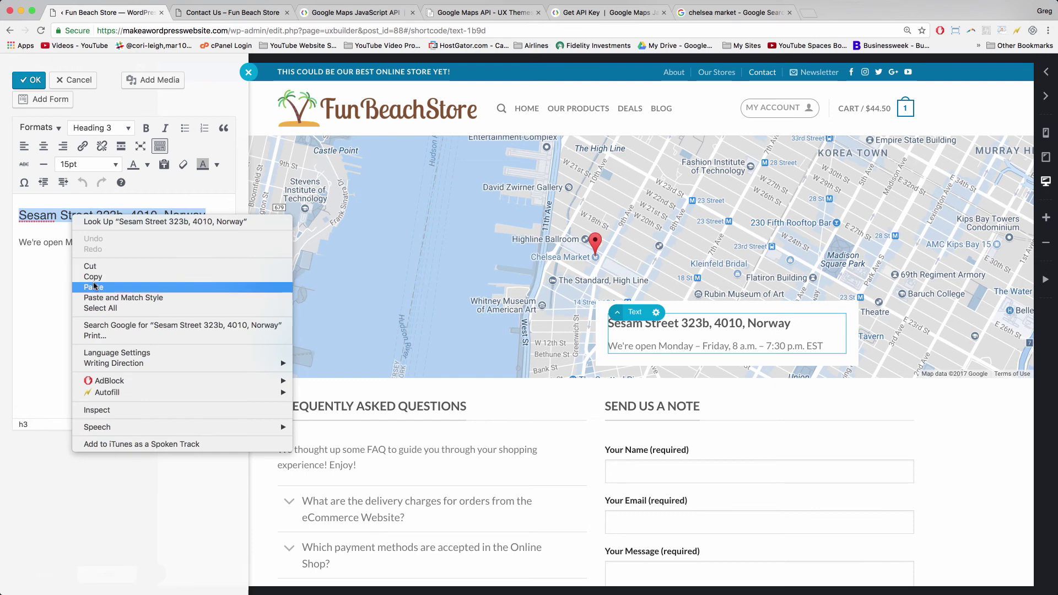
{"action": "left_click", "coordinate": [97, 286]}
{"action": "key", "text": "Return"}
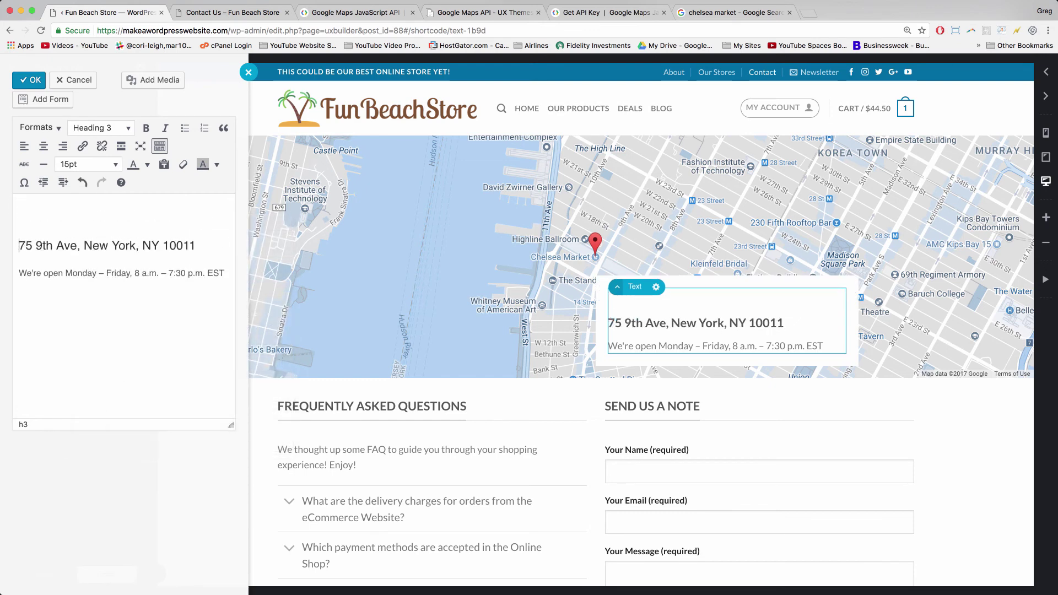
{"action": "type", "text": "Chelsea Market YouTu"}
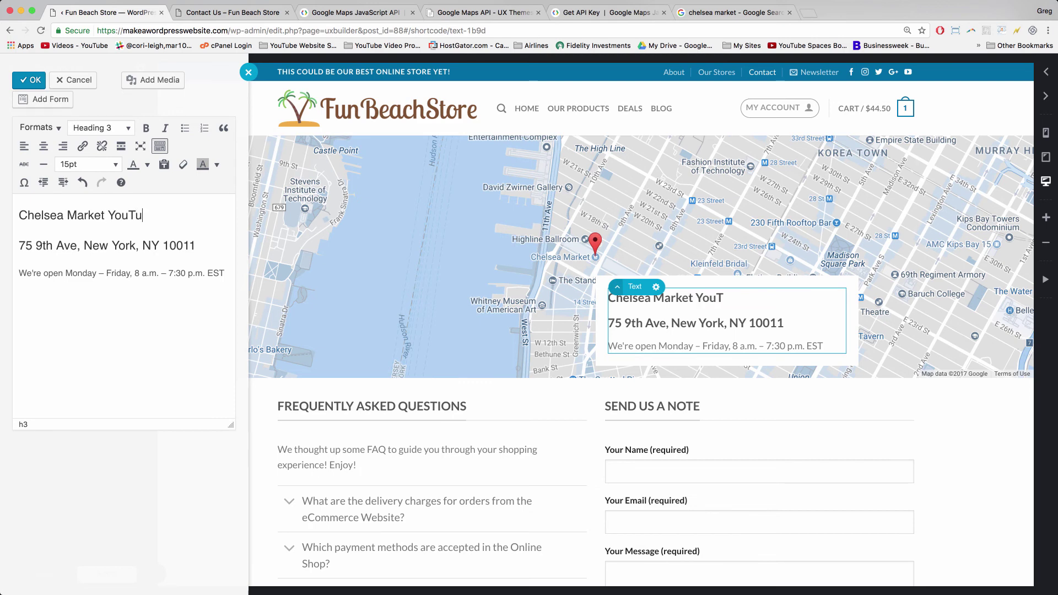
{"action": "type", "text": "be Studios"}
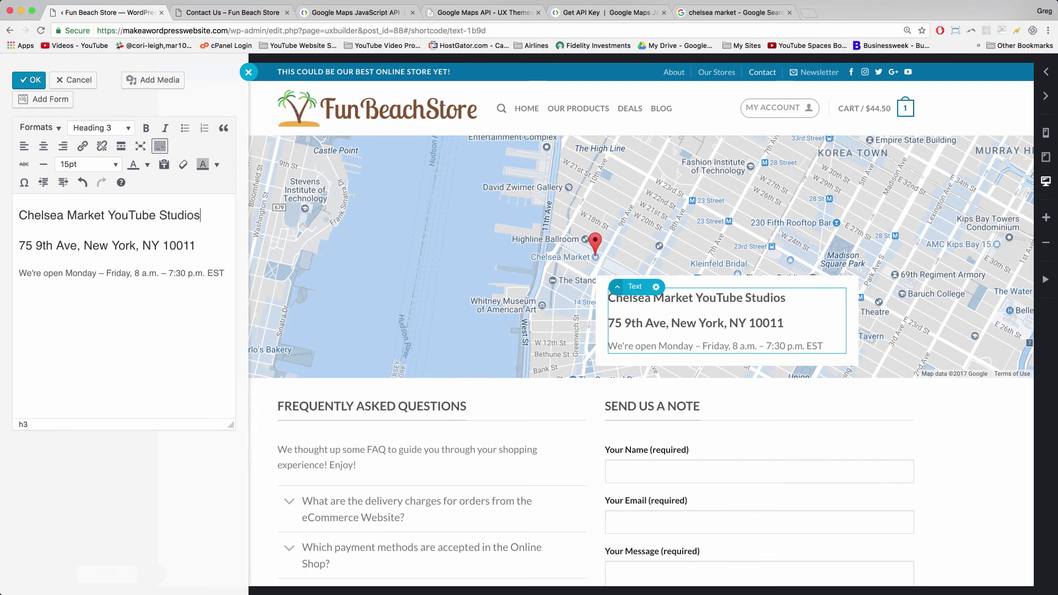
{"action": "key", "text": "BackSpace"}
{"action": "key", "text": "shift+Return"}
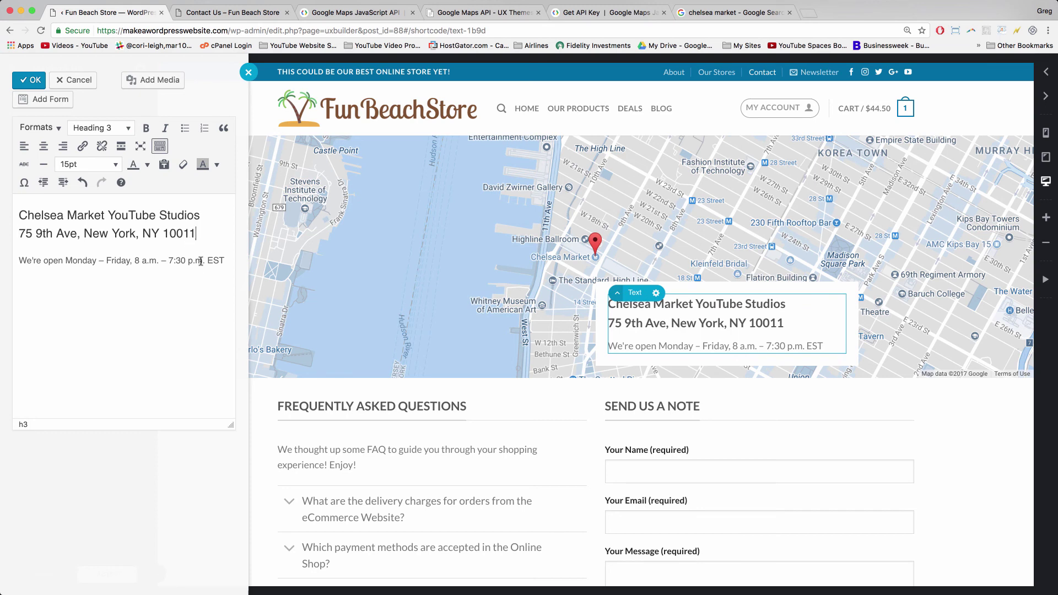
- Change the opening hours from 8 a.m.–7 p.m. to 9 a.m.–9:30 p.m. and confirm
{"action": "left_click", "coordinate": [108, 259]}
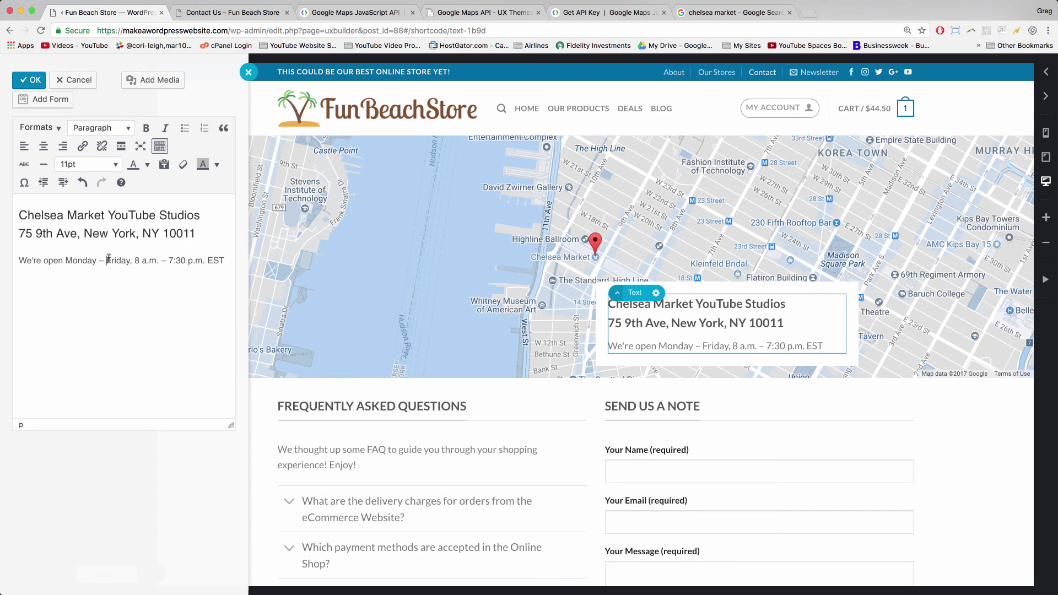
{"action": "left_click", "coordinate": [138, 261]}
{"action": "key", "text": "BackSpace"}
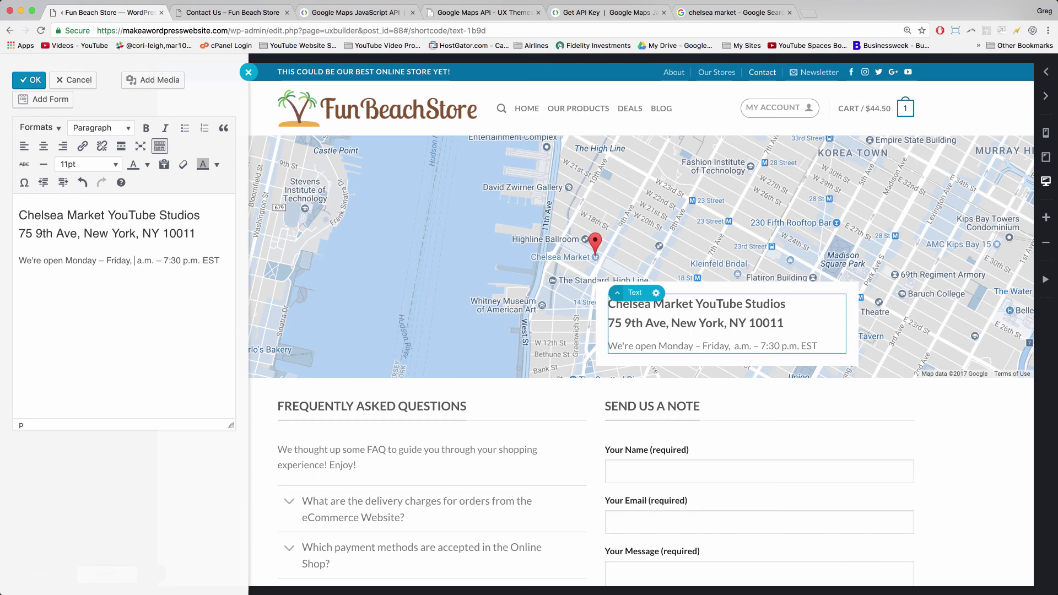
{"action": "type", "text": "9"}
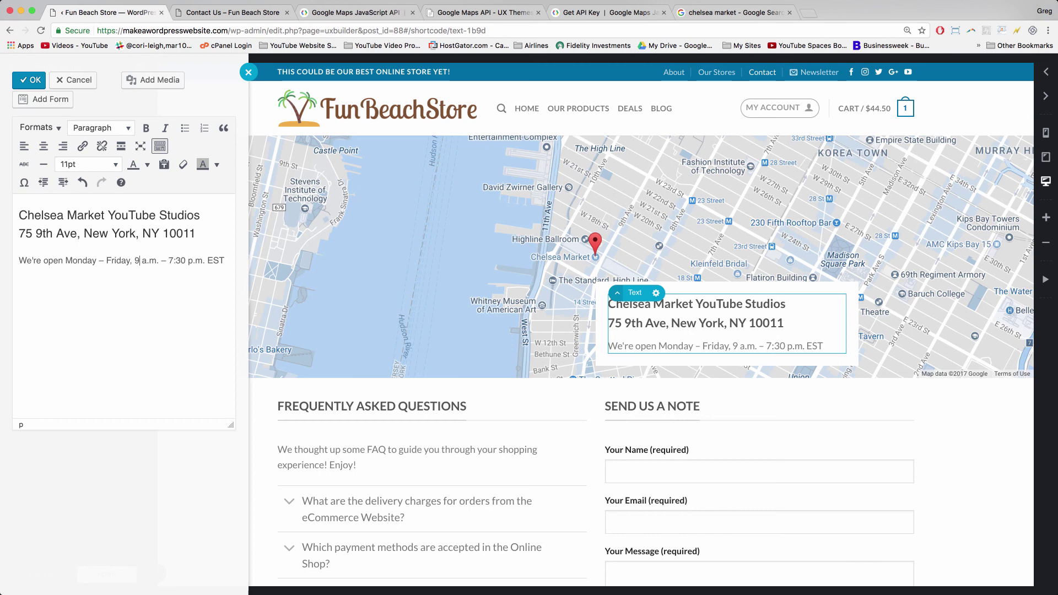
{"action": "left_click", "coordinate": [174, 263]}
{"action": "key", "text": "BackSpace"}
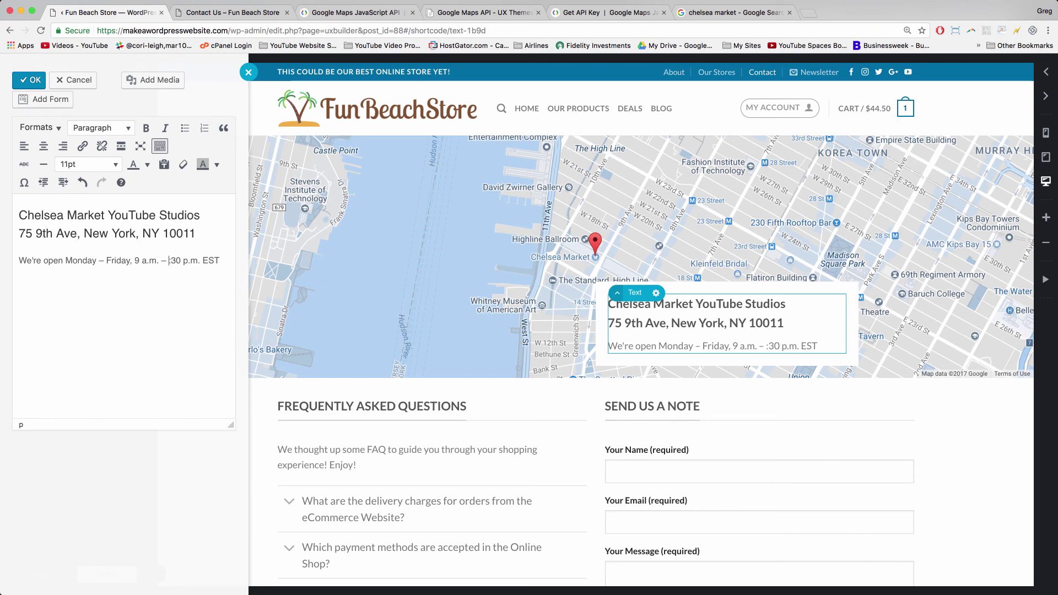
{"action": "type", "text": "9"}
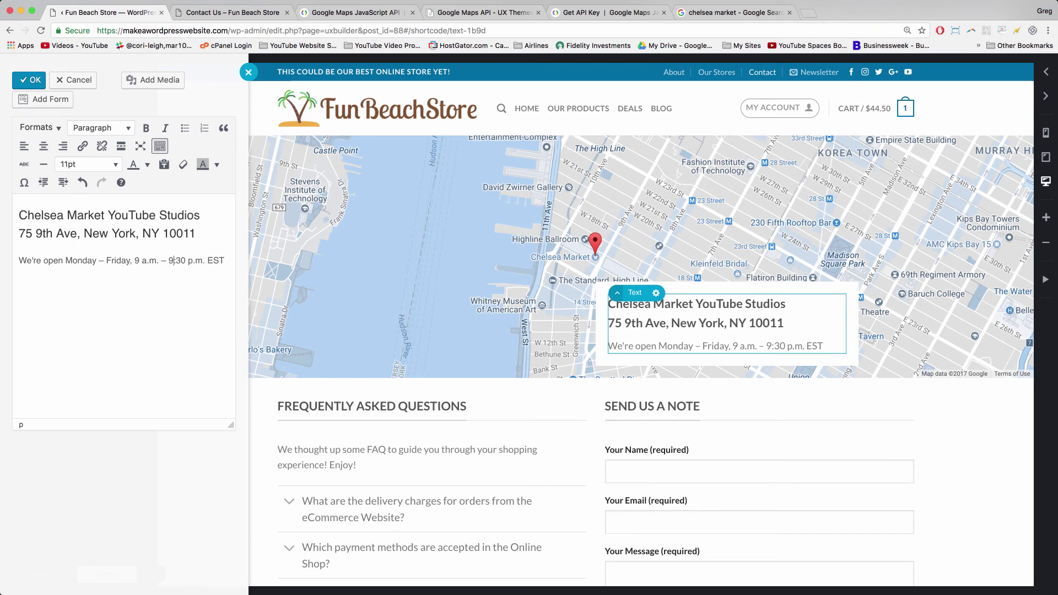
{"action": "left_click", "coordinate": [30, 83]}
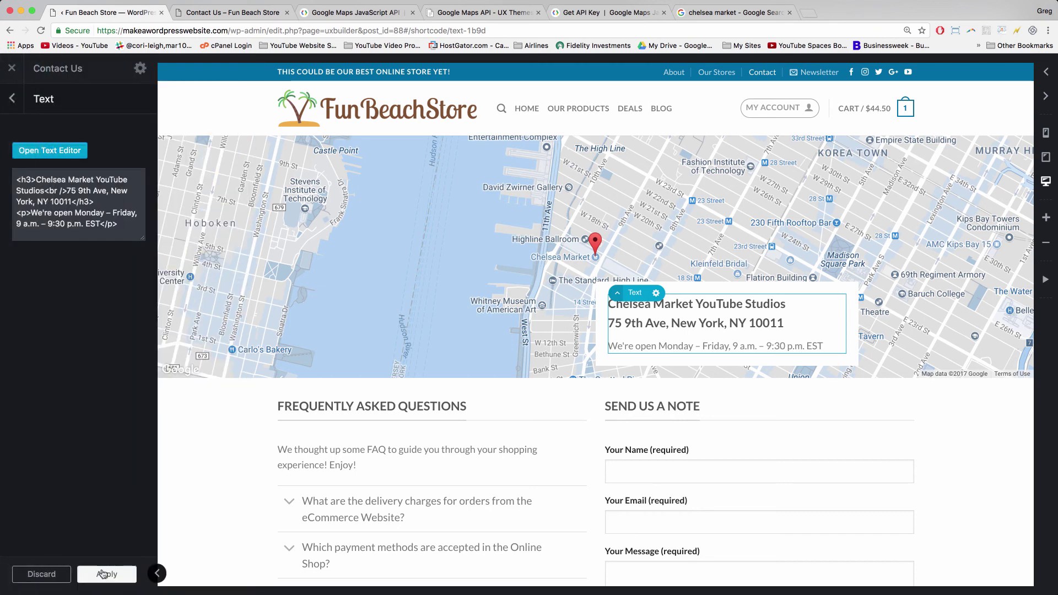
- Apply and save the address text, then move the map's address box to X position 5 and save
{"action": "left_click", "coordinate": [103, 574]}
{"action": "left_click", "coordinate": [54, 577]}
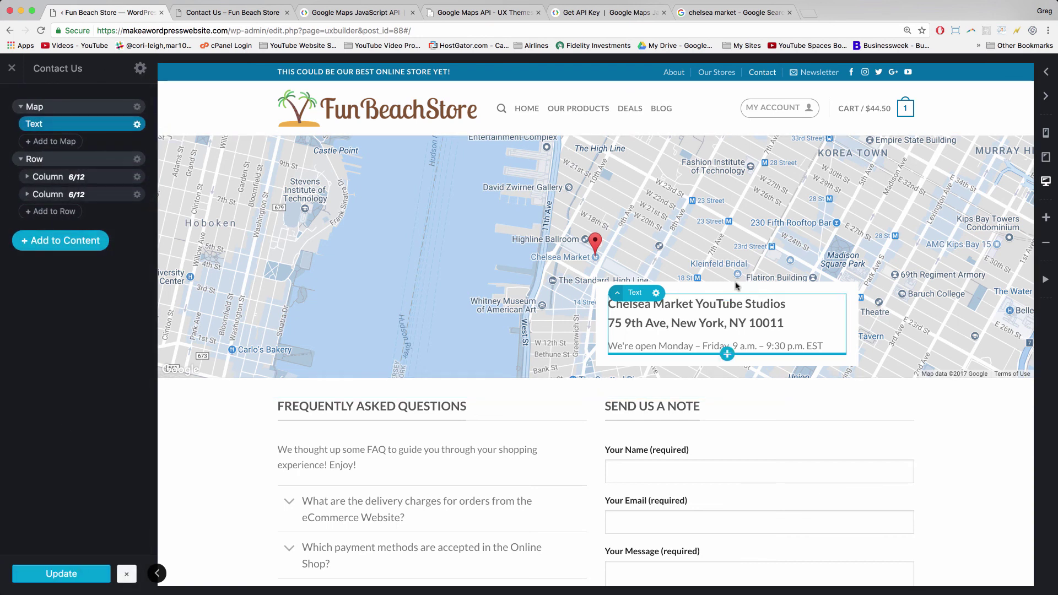
{"action": "left_click", "coordinate": [137, 107]}
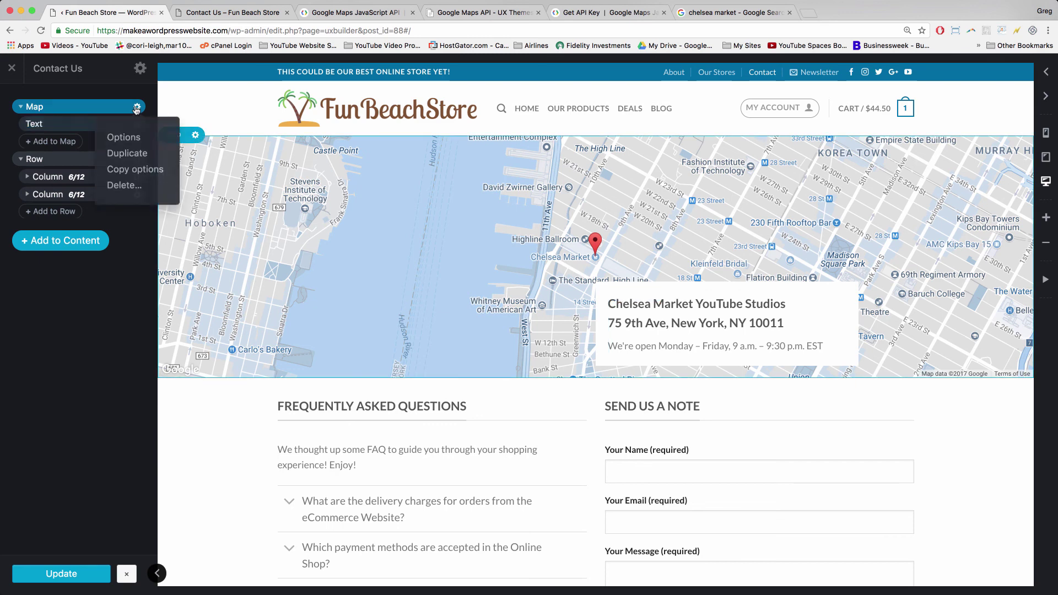
{"action": "left_click", "coordinate": [124, 137]}
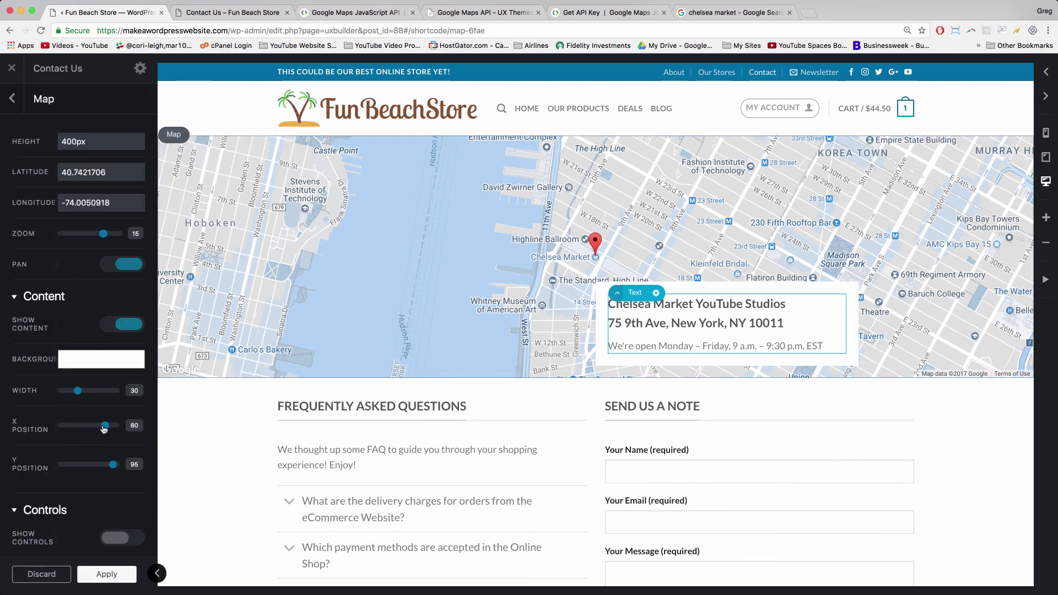
{"action": "left_click_drag", "start_coordinate": [104, 429], "coordinate": [64, 427]}
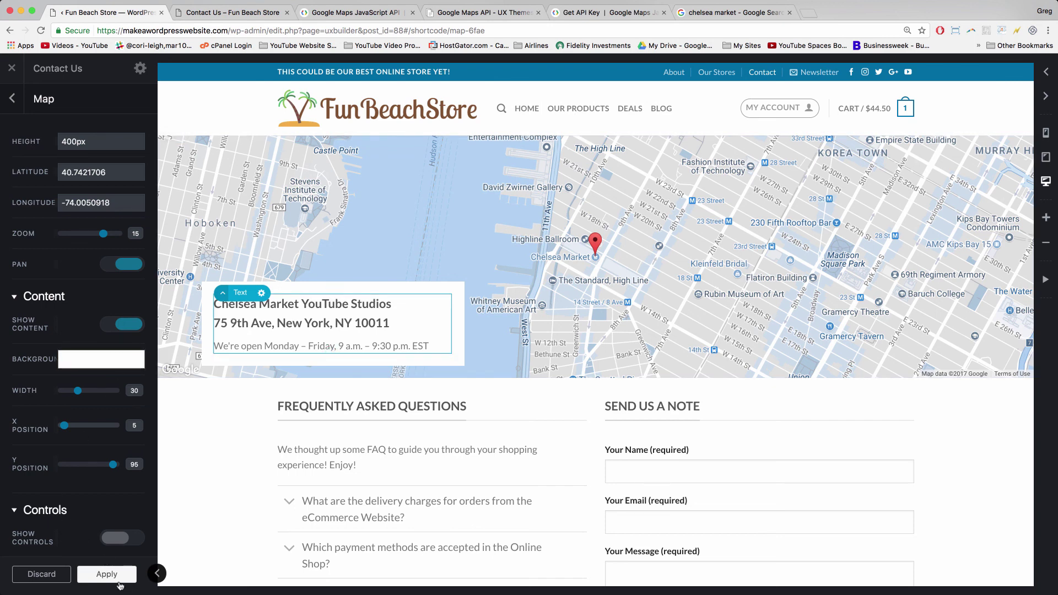
{"action": "left_click", "coordinate": [105, 574]}
{"action": "left_click", "coordinate": [63, 574]}
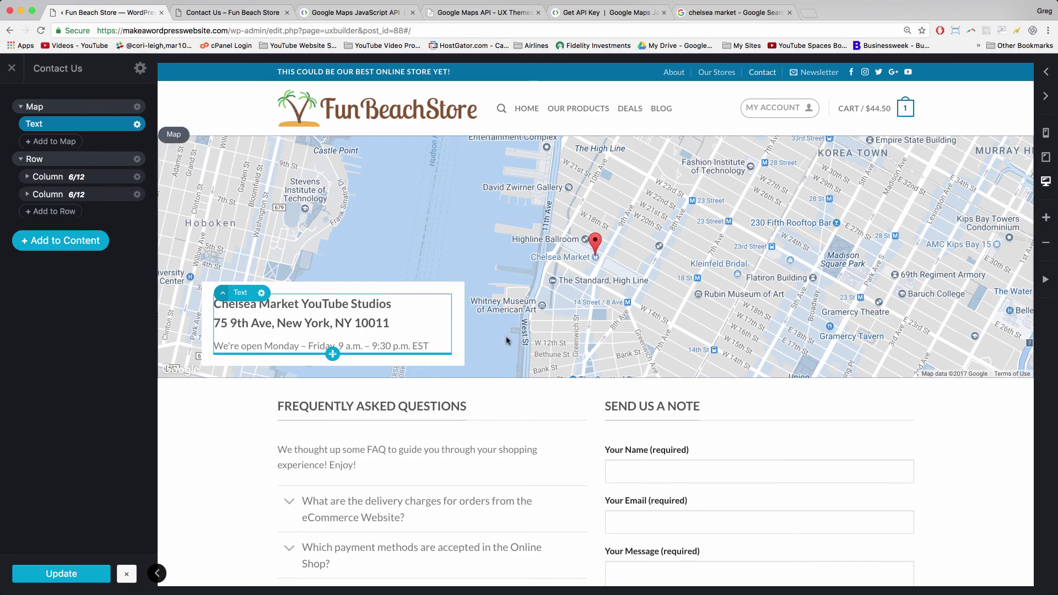
{"action": "scroll", "coordinate": [515, 336], "scroll_direction": "down", "scroll_amount": 3}
{"action": "scroll", "coordinate": [515, 336], "scroll_direction": "up", "scroll_amount": 3}
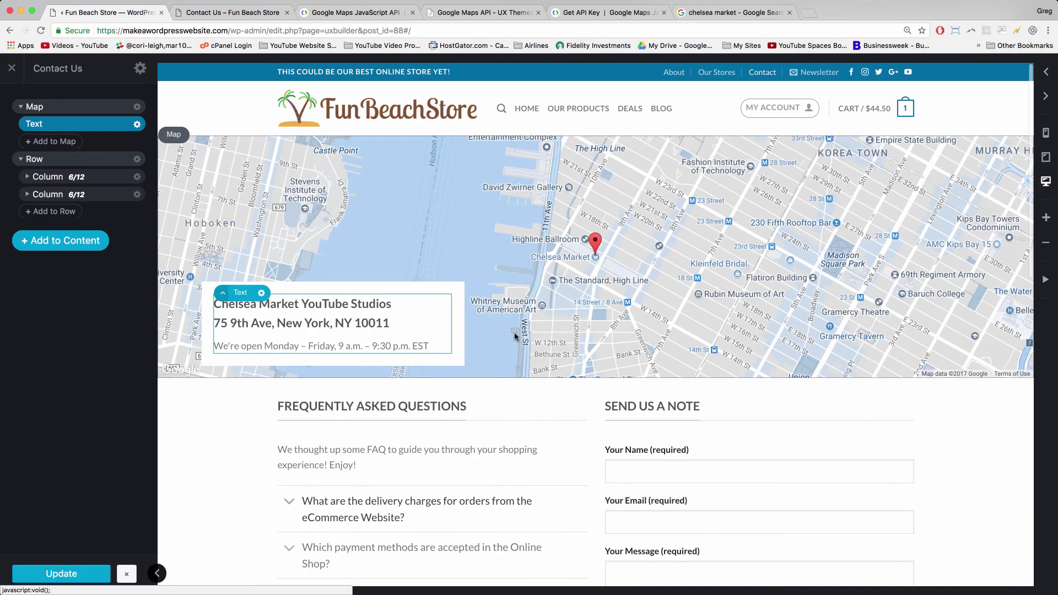
{"action": "scroll", "coordinate": [553, 491], "scroll_direction": "down", "scroll_amount": 10}
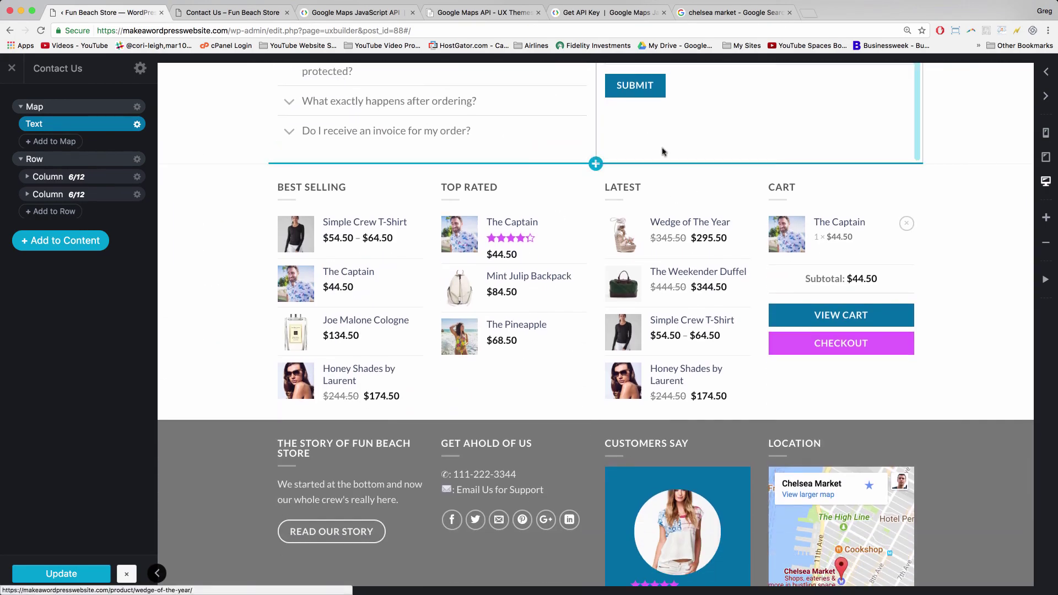
{"action": "scroll", "coordinate": [637, 473], "scroll_direction": "up", "scroll_amount": 10}
{"action": "scroll", "coordinate": [666, 501], "scroll_direction": "down", "scroll_amount": 6}
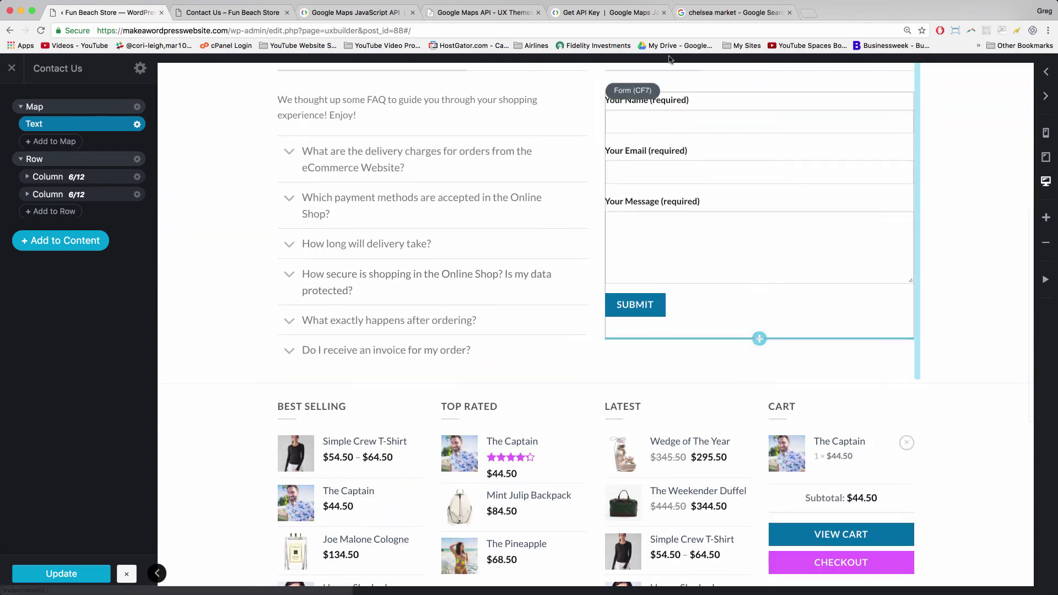
{"action": "scroll", "coordinate": [573, 94], "scroll_direction": "up", "scroll_amount": 5}
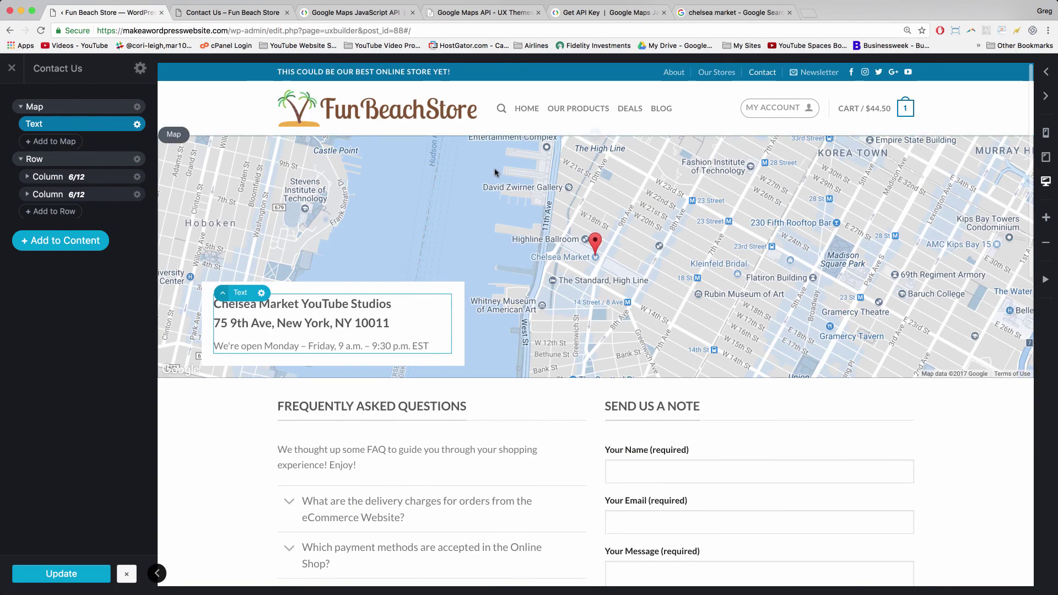
{"action": "scroll", "coordinate": [495, 172], "scroll_direction": "down", "scroll_amount": 3}
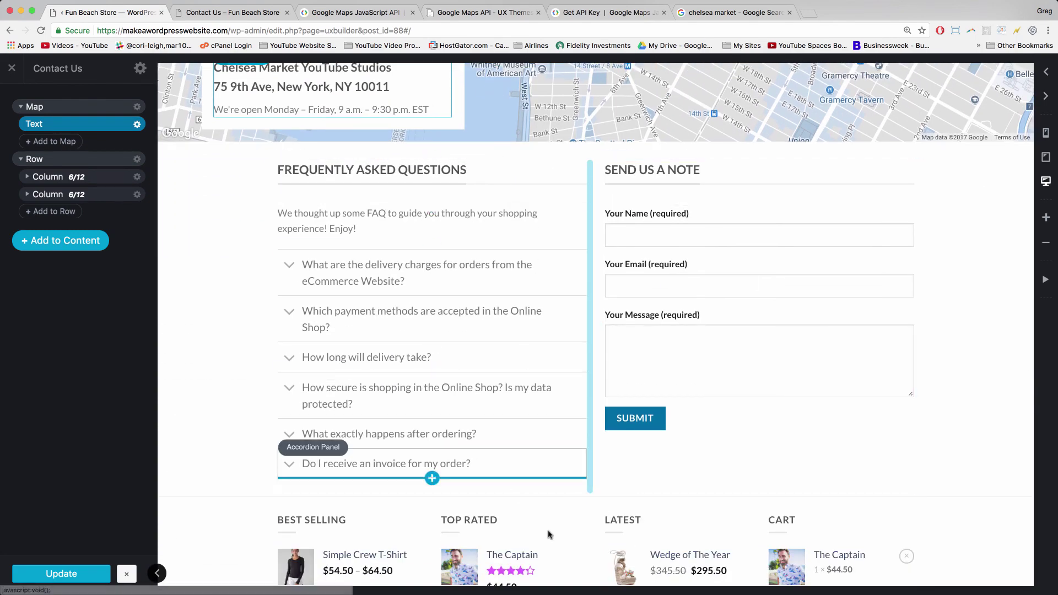
{"action": "scroll", "coordinate": [604, 481], "scroll_direction": "down", "scroll_amount": 6}
{"action": "scroll", "coordinate": [593, 501], "scroll_direction": "up", "scroll_amount": 10}
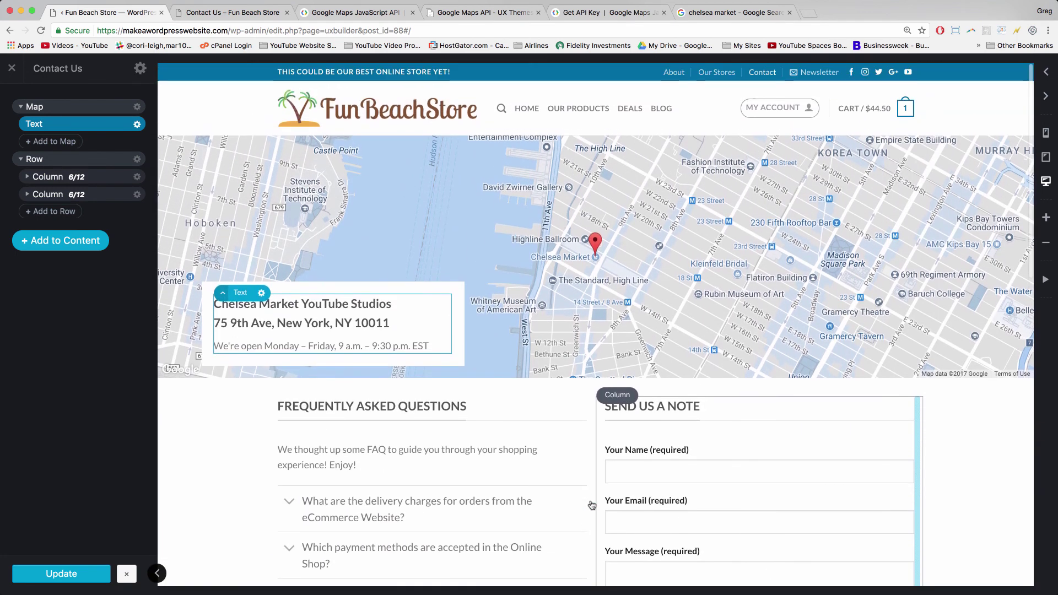
{"action": "scroll", "coordinate": [592, 506], "scroll_direction": "up", "scroll_amount": 1}
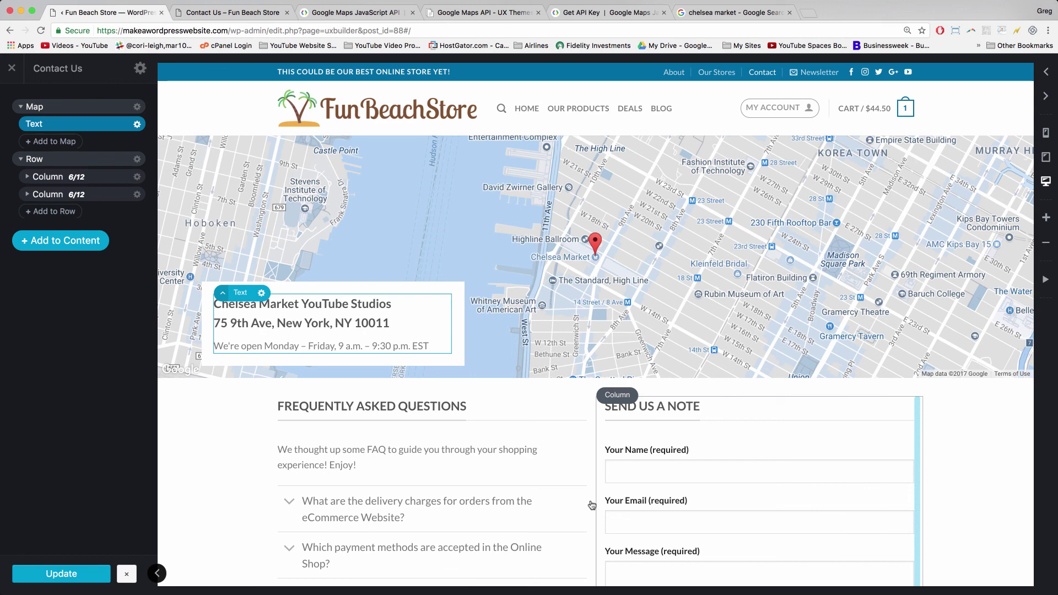